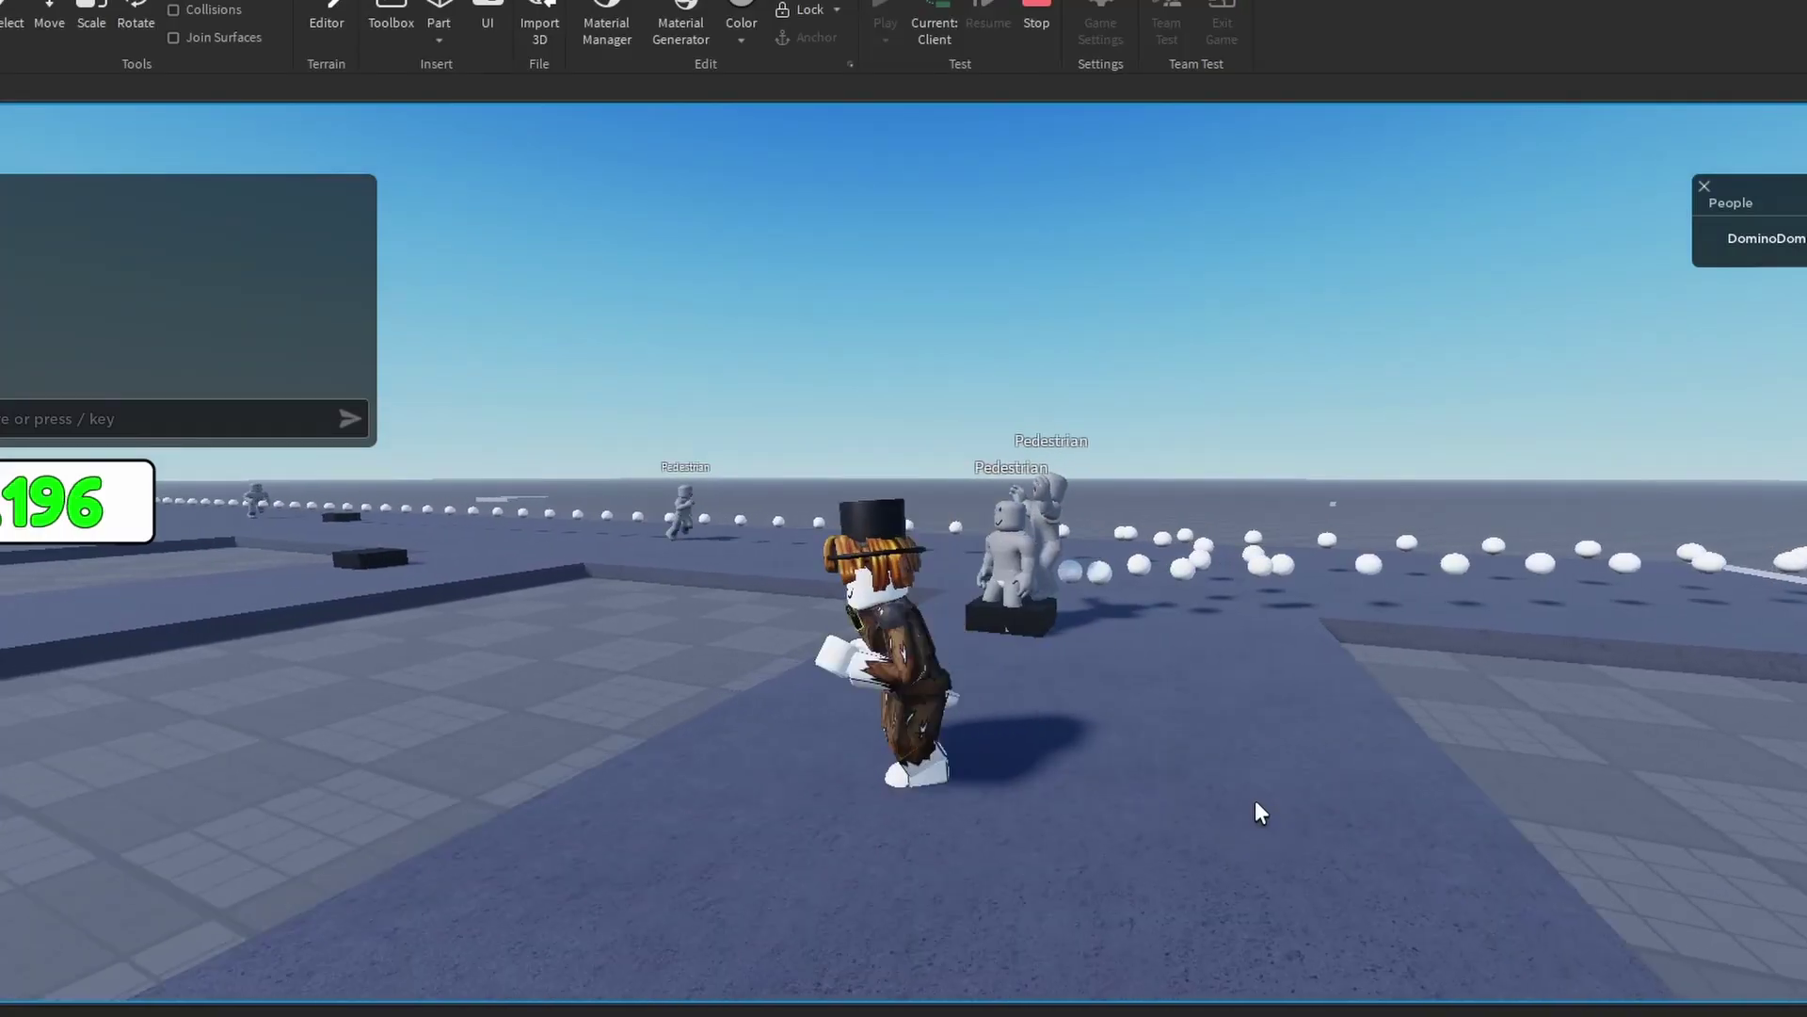
{"action": "key", "text": "s"}
{"action": "key", "text": "Left"}
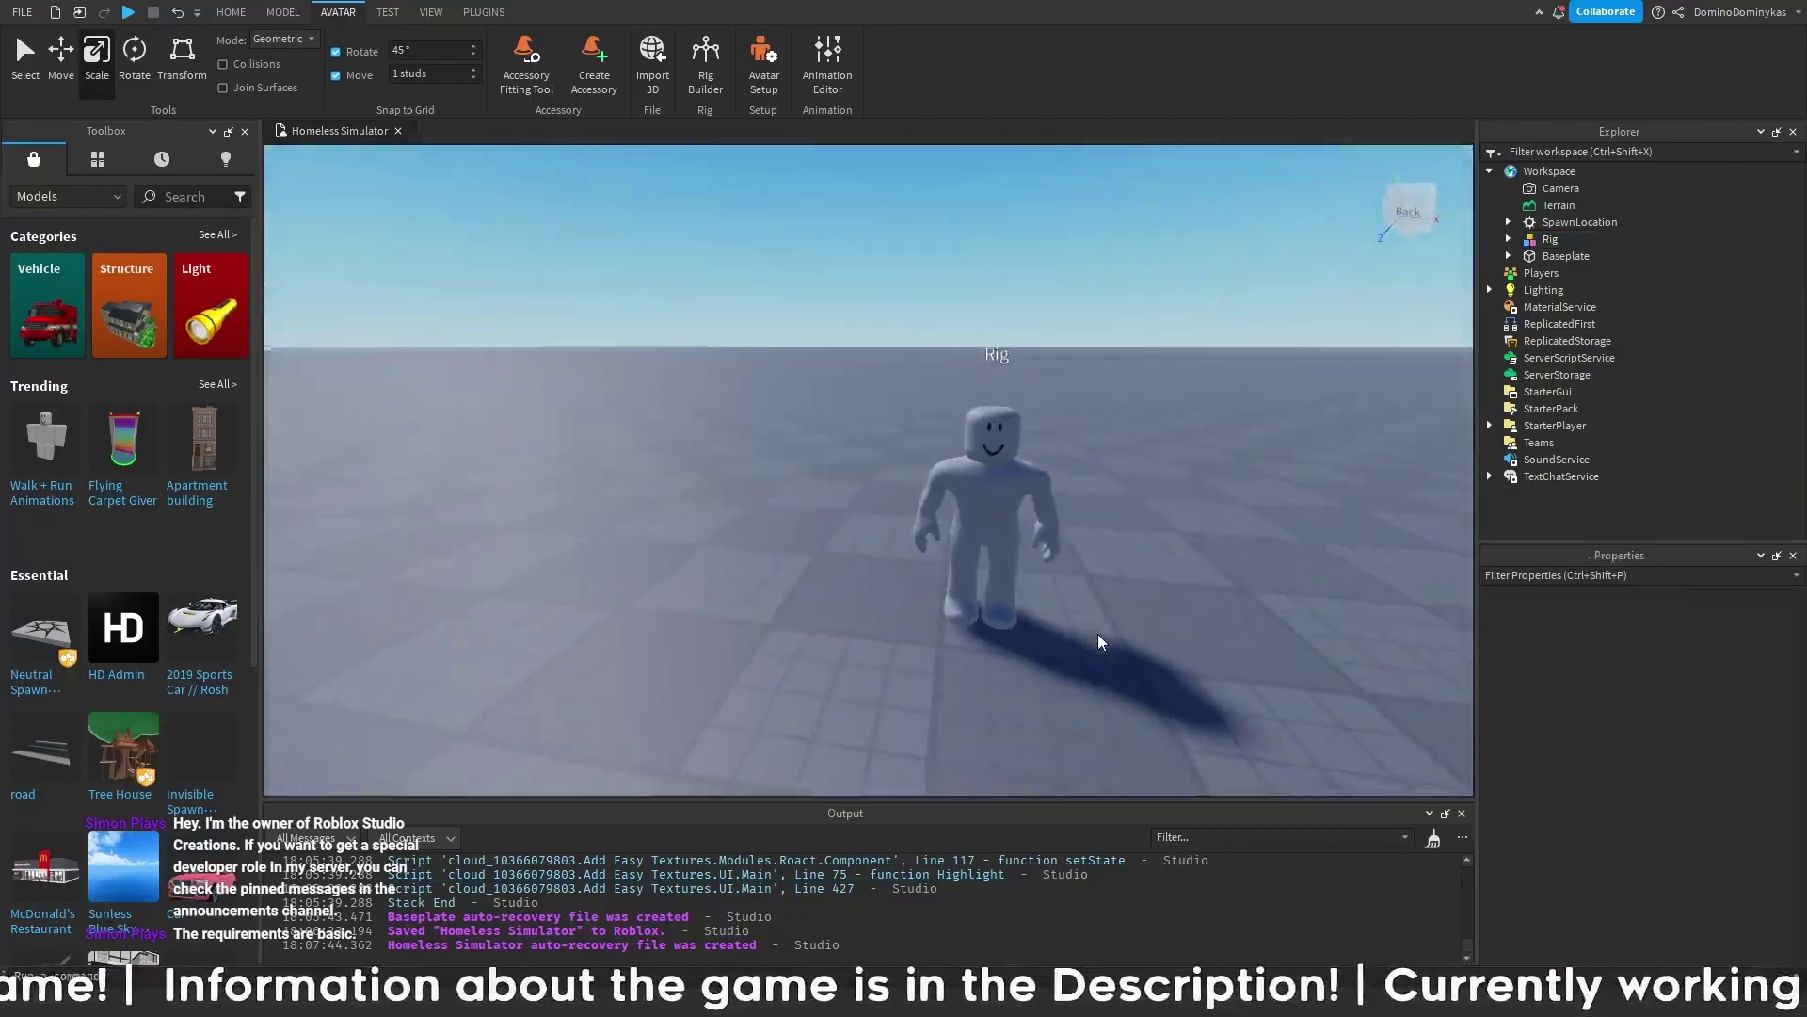
- Rename the Rig model to Pedestrian and add a script named Pedestrian AI inside it
{"action": "left_click", "coordinate": [482, 12]}
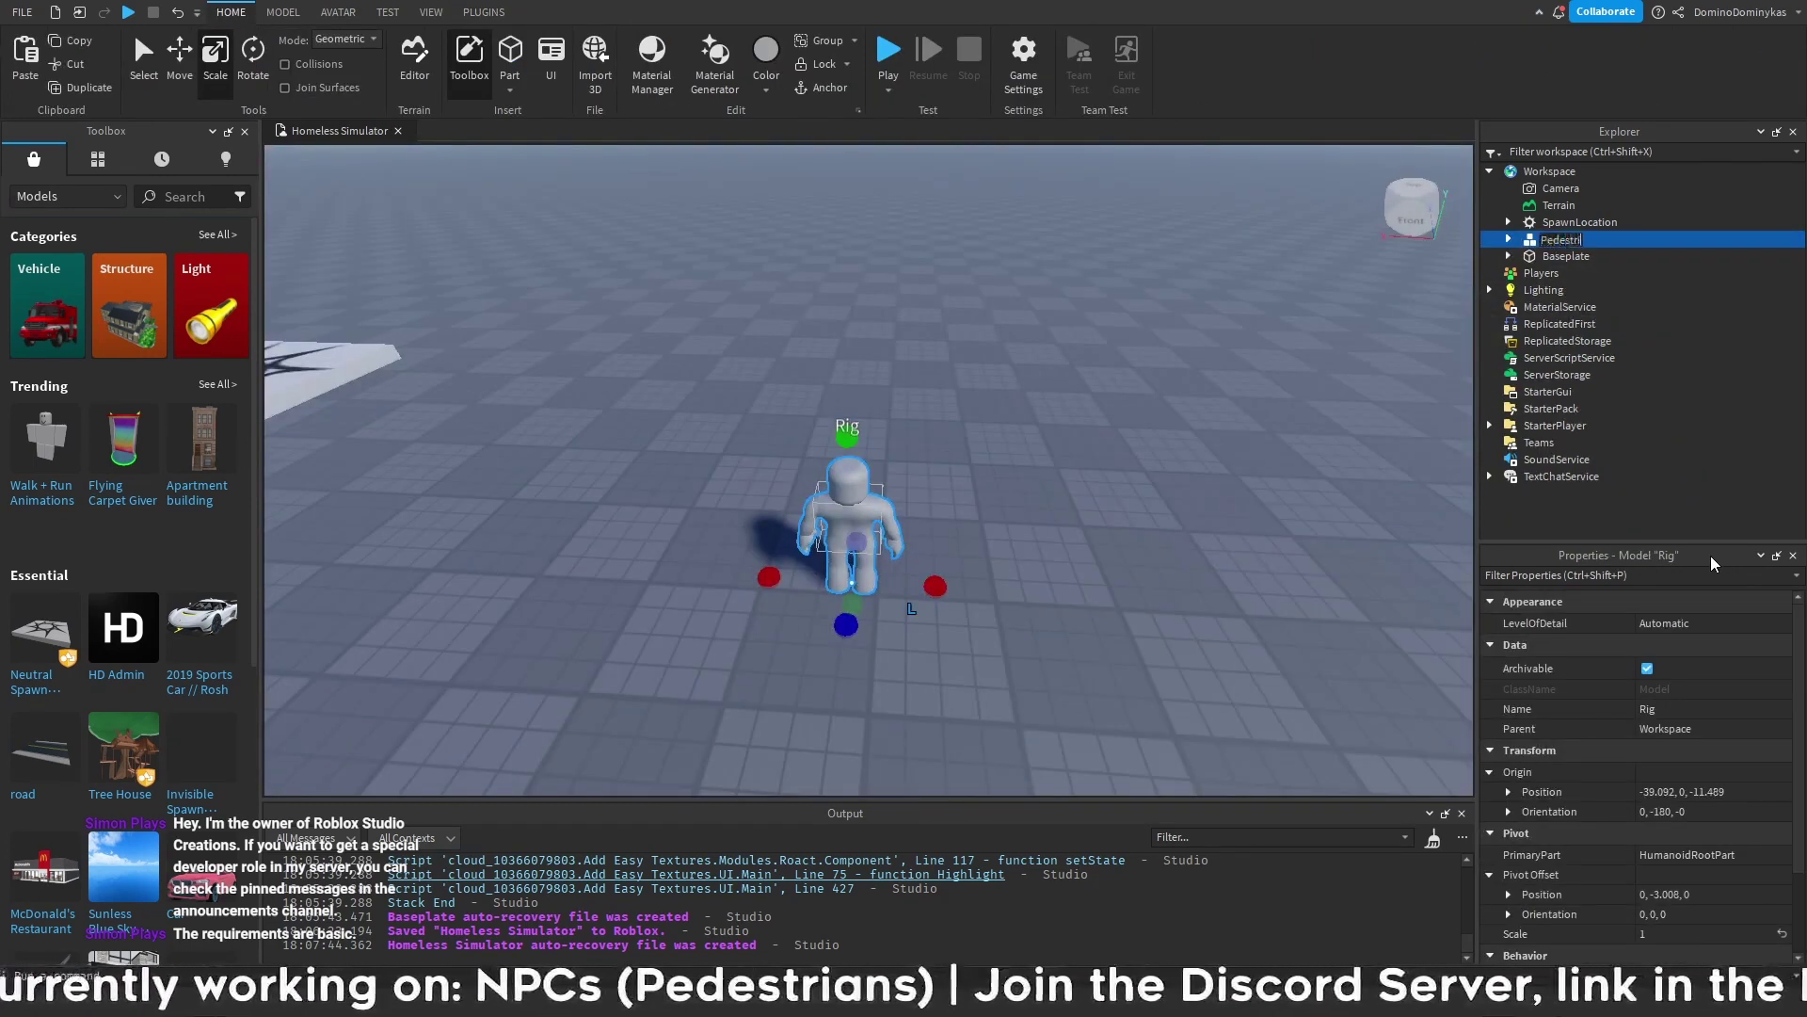
{"action": "key", "text": "Return"}
{"action": "left_click", "coordinate": [1585, 244]}
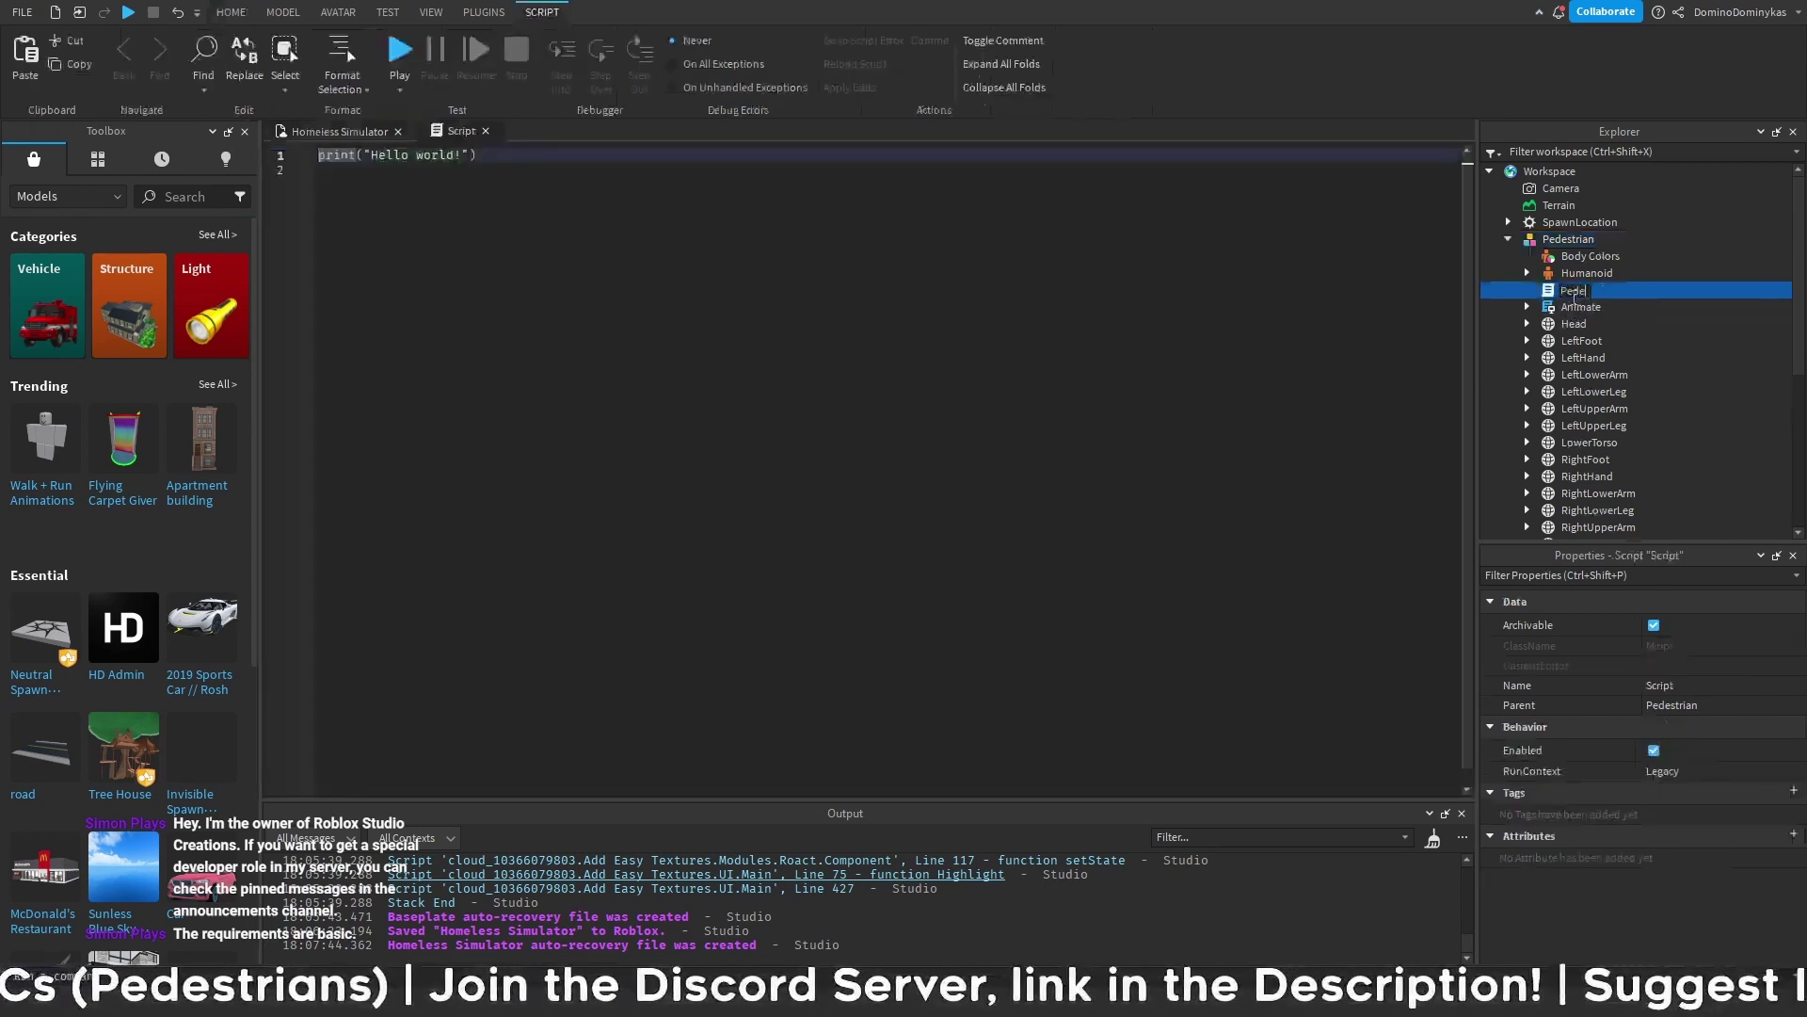
{"action": "key", "text": "Return"}
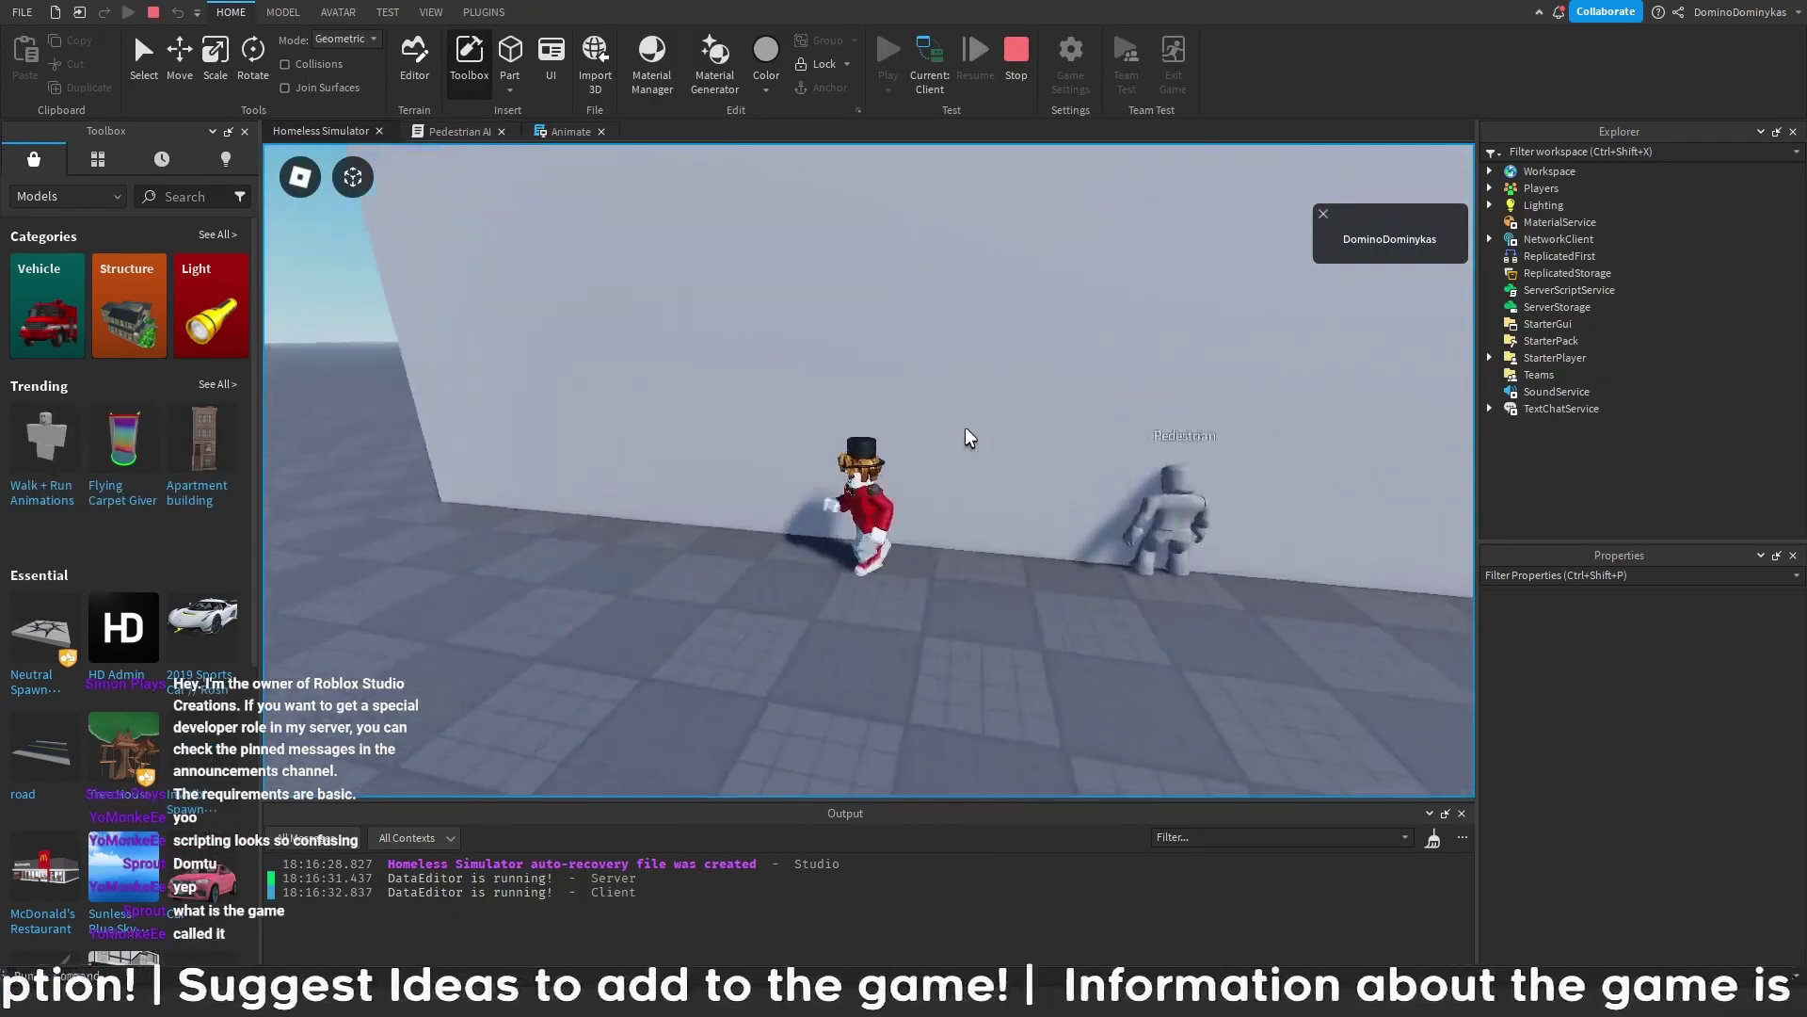
- Walk the character around the wall to watch how the pedestrian moves past it, and end the playtest
{"action": "key", "text": "a"}
{"action": "right_click_drag", "start_coordinate": [966, 430], "coordinate": [964, 426]}
{"action": "scroll", "coordinate": [966, 430], "scroll_direction": "down", "scroll_amount": 3}
{"action": "key", "text": "d"}
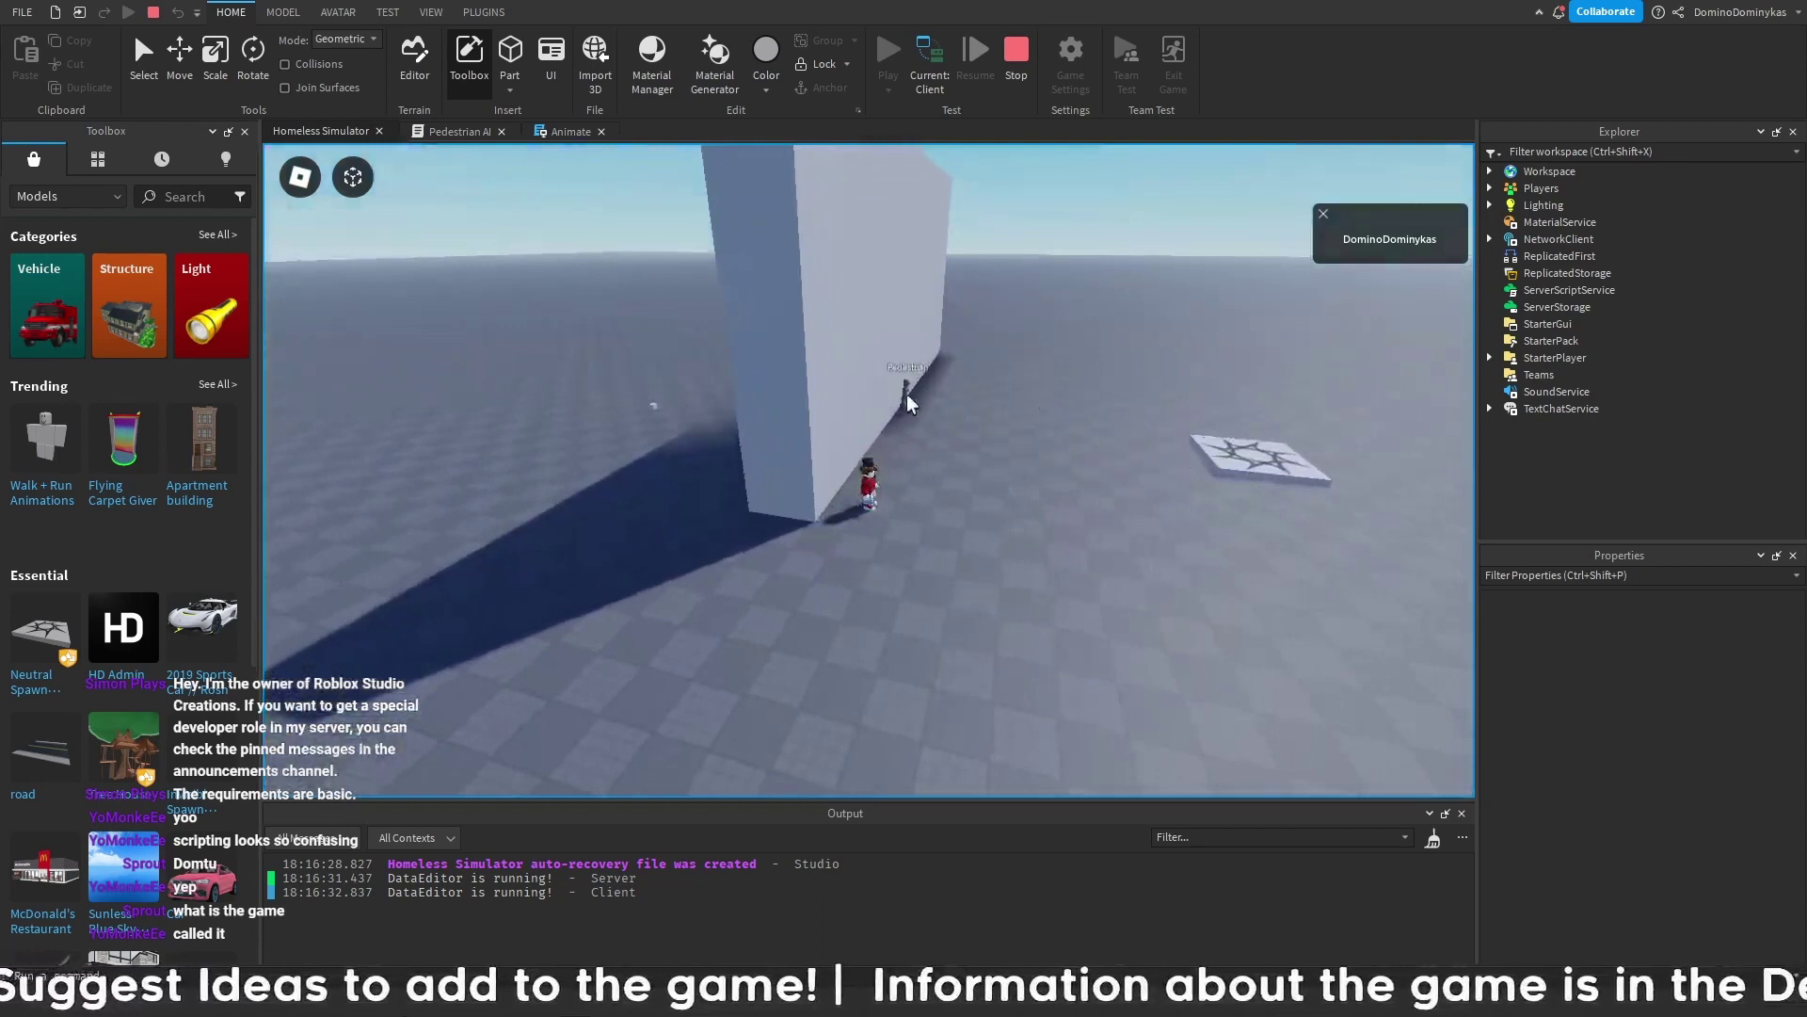
{"action": "key", "text": "s"}
{"action": "key", "text": "a"}
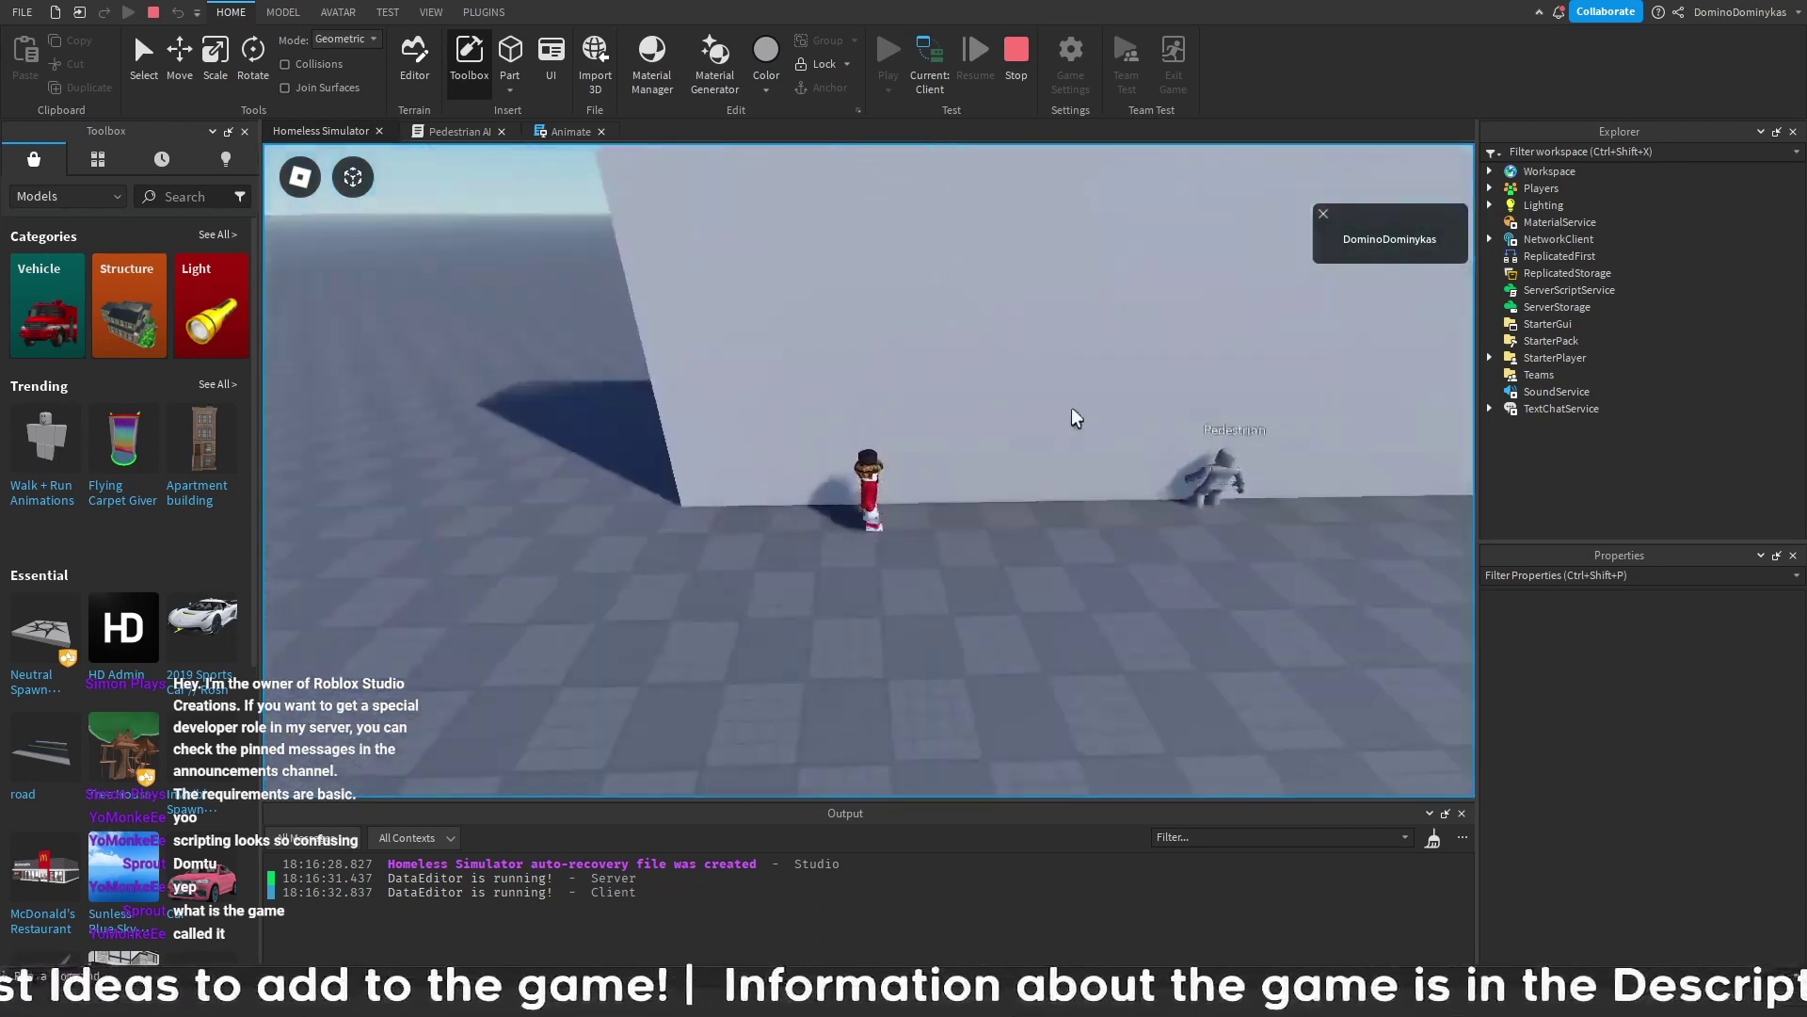
{"action": "key", "text": "shift+F5"}
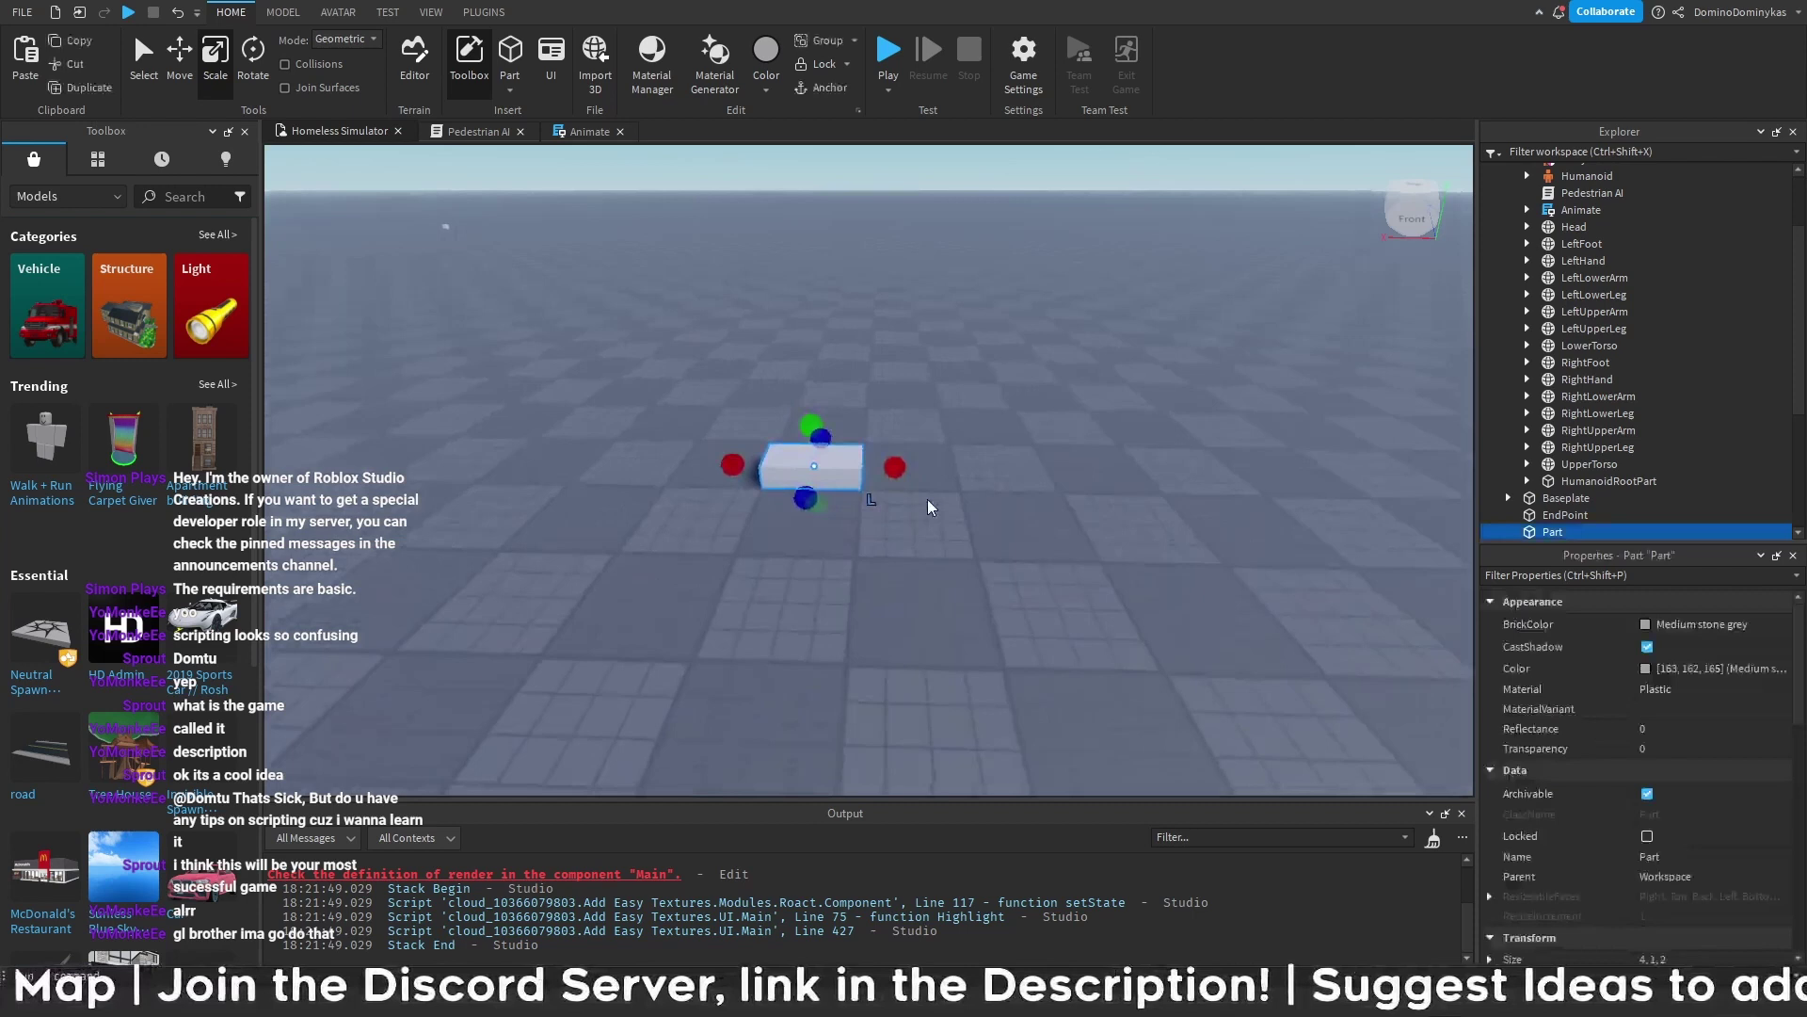
- Lengthen the new part to 12 studs and set the move snapping increment to 0.25 studs
{"action": "key", "text": "d"}
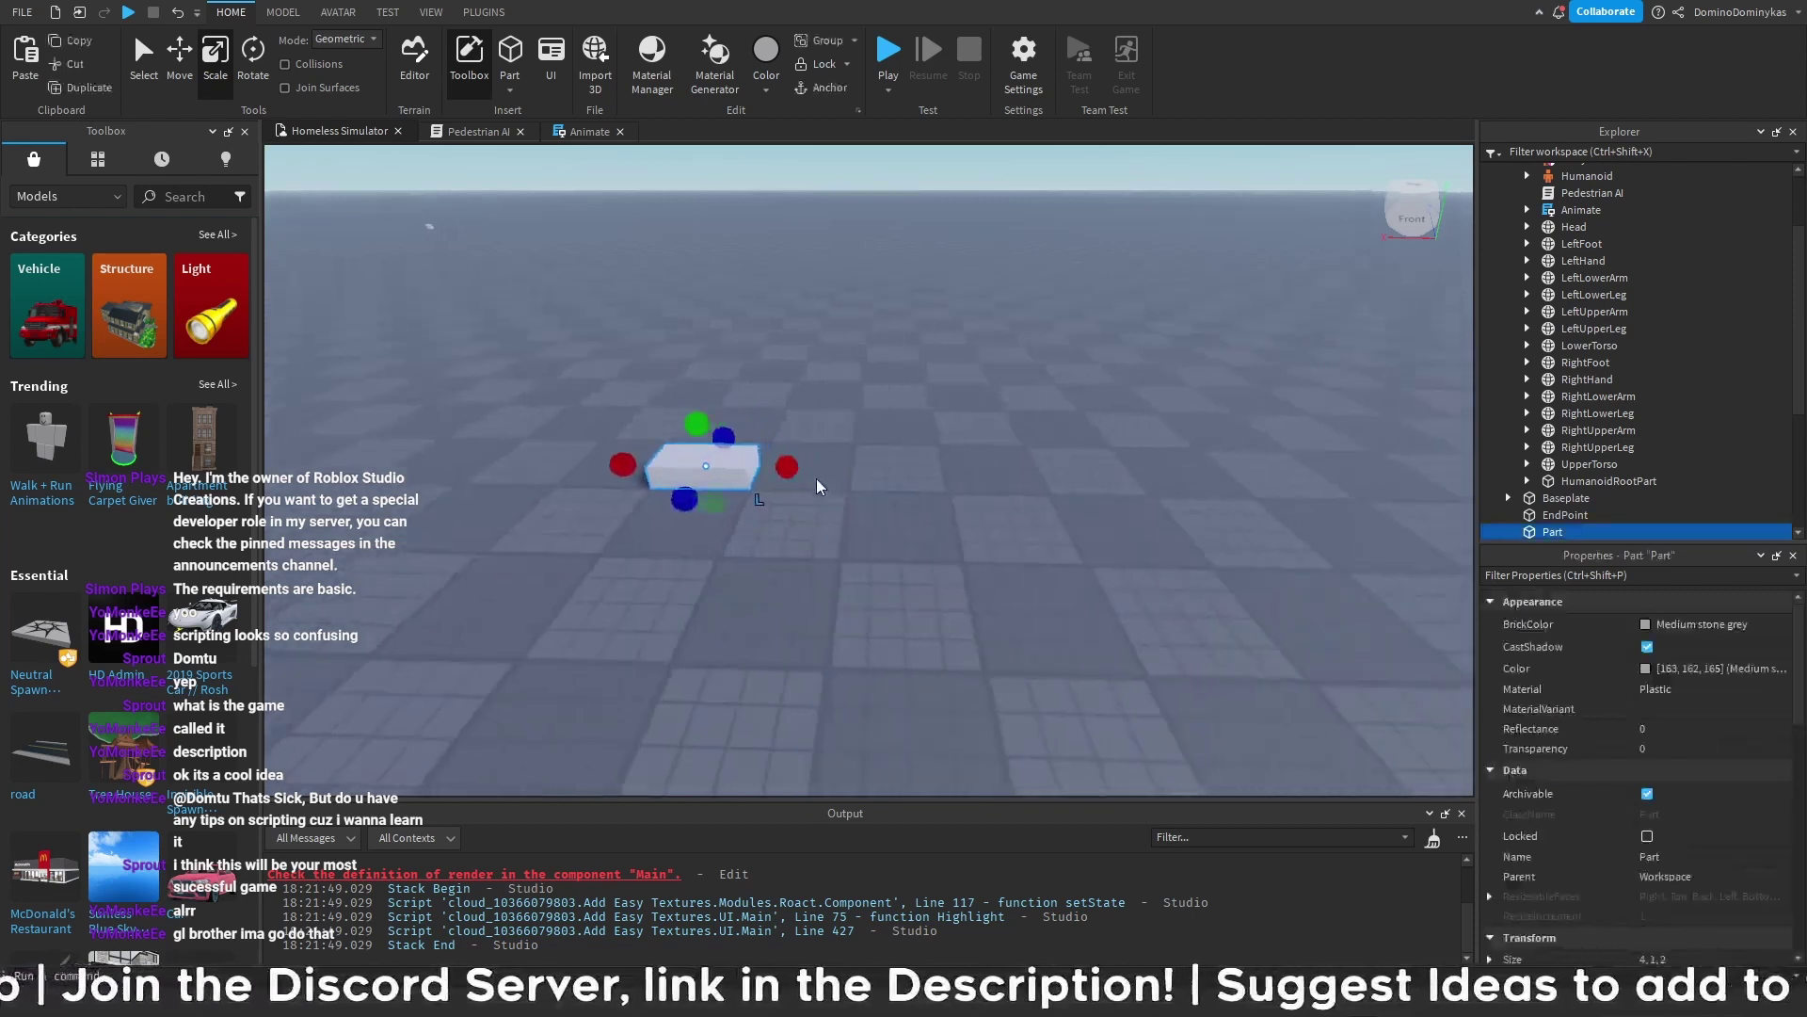
{"action": "left_click_drag", "start_coordinate": [964, 479], "coordinate": [991, 476]}
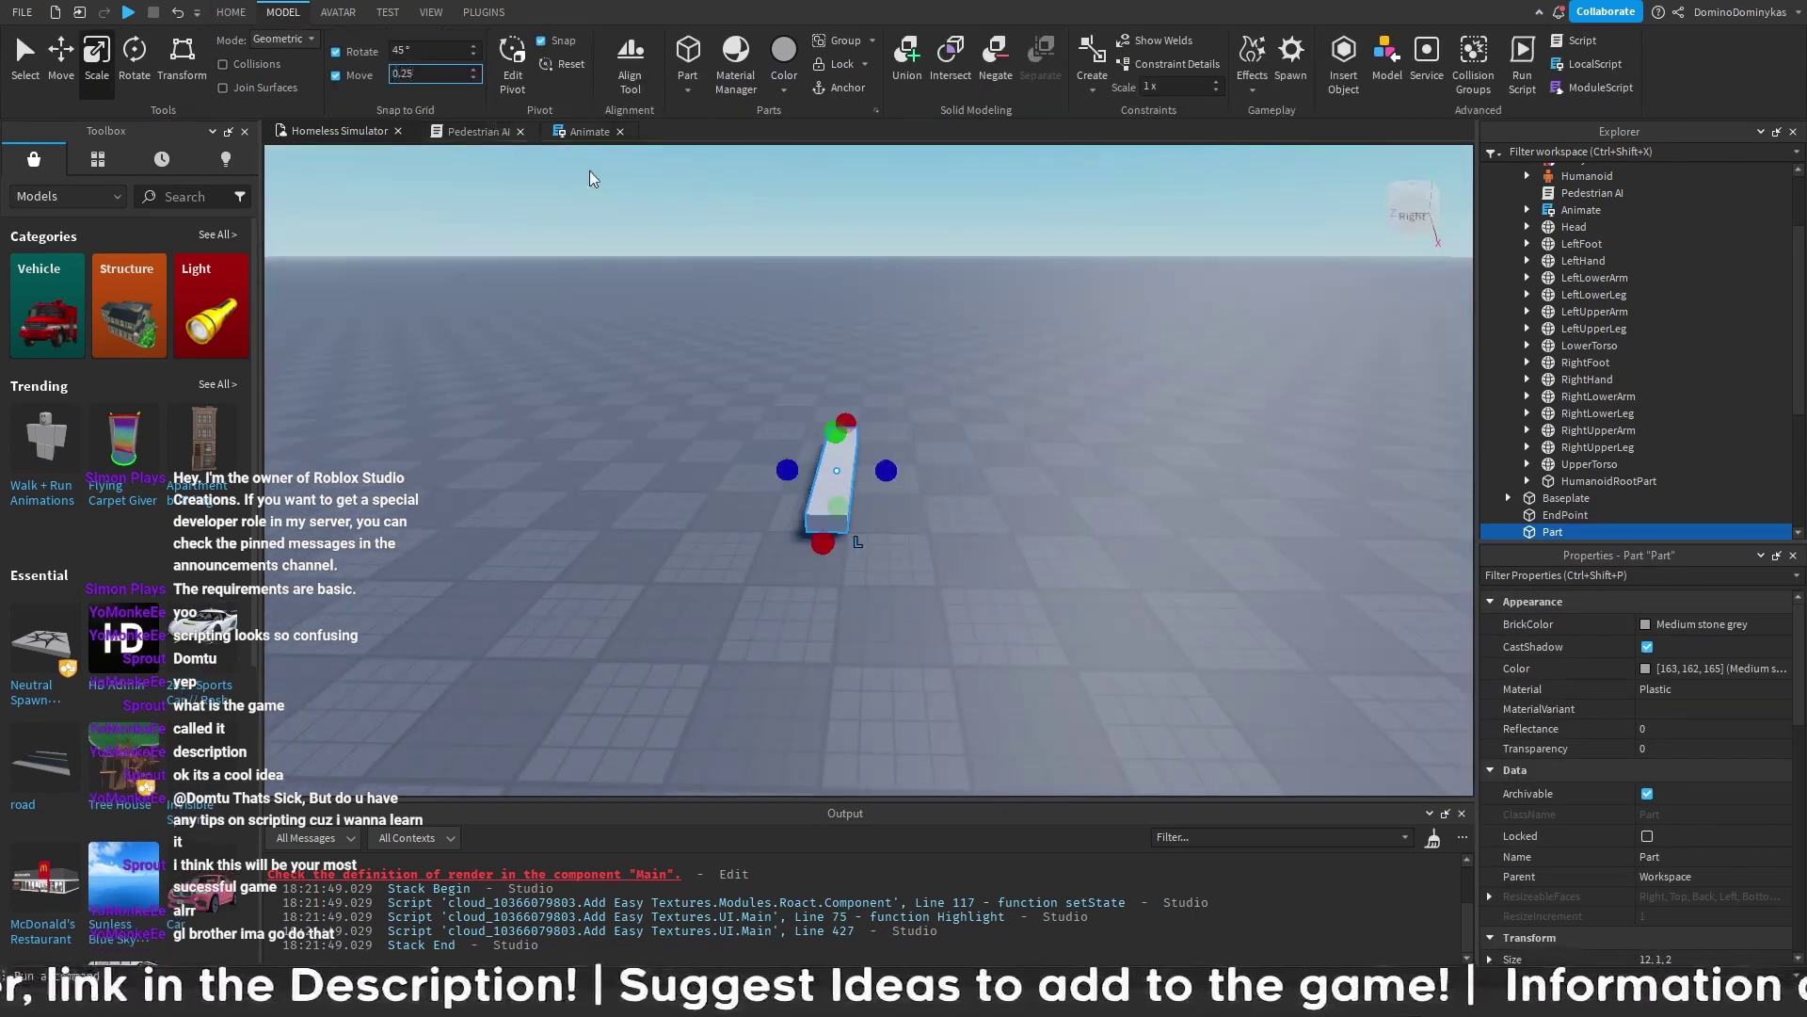
{"action": "key", "text": "d"}
{"action": "left_click", "coordinate": [740, 443]}
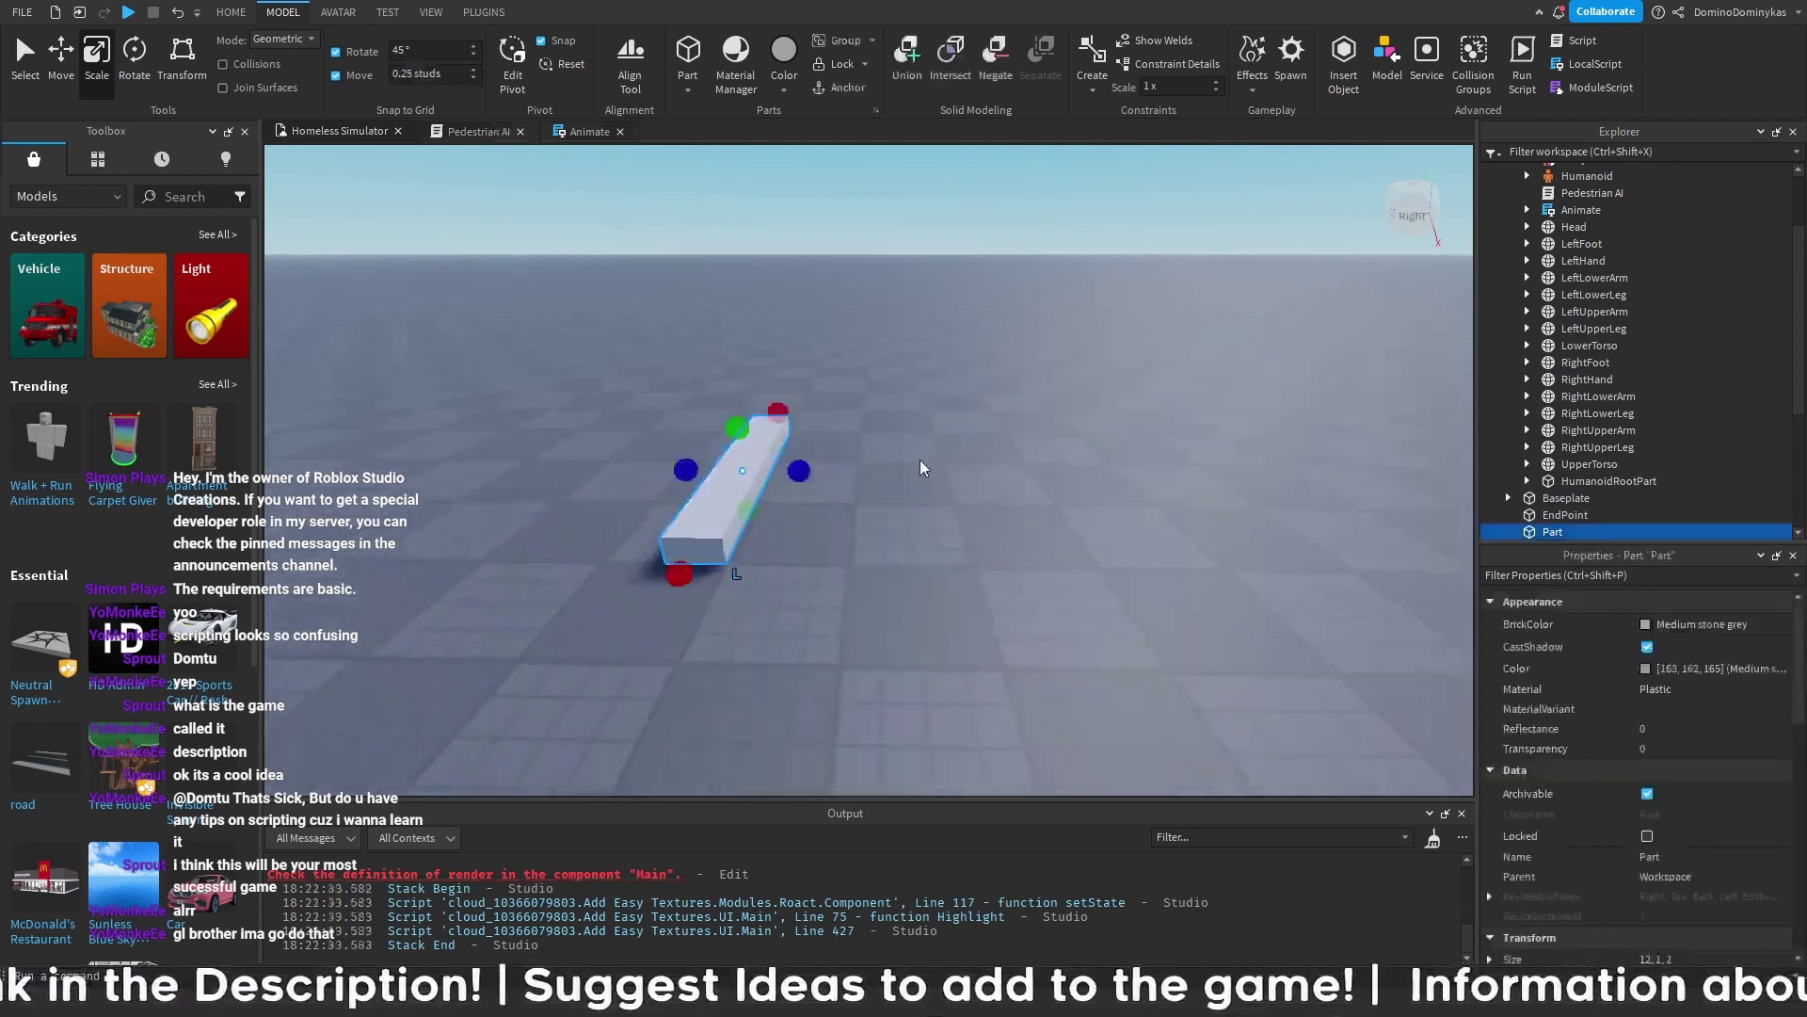
- Try resizing the part to 30, 200, 2 studs and undo that size change
{"action": "key", "text": "d"}
{"action": "right_click_drag", "start_coordinate": [920, 460], "coordinate": [920, 460]}
{"action": "key", "text": "s"}
{"action": "right_click_drag", "start_coordinate": [1001, 396], "coordinate": [1001, 395]}
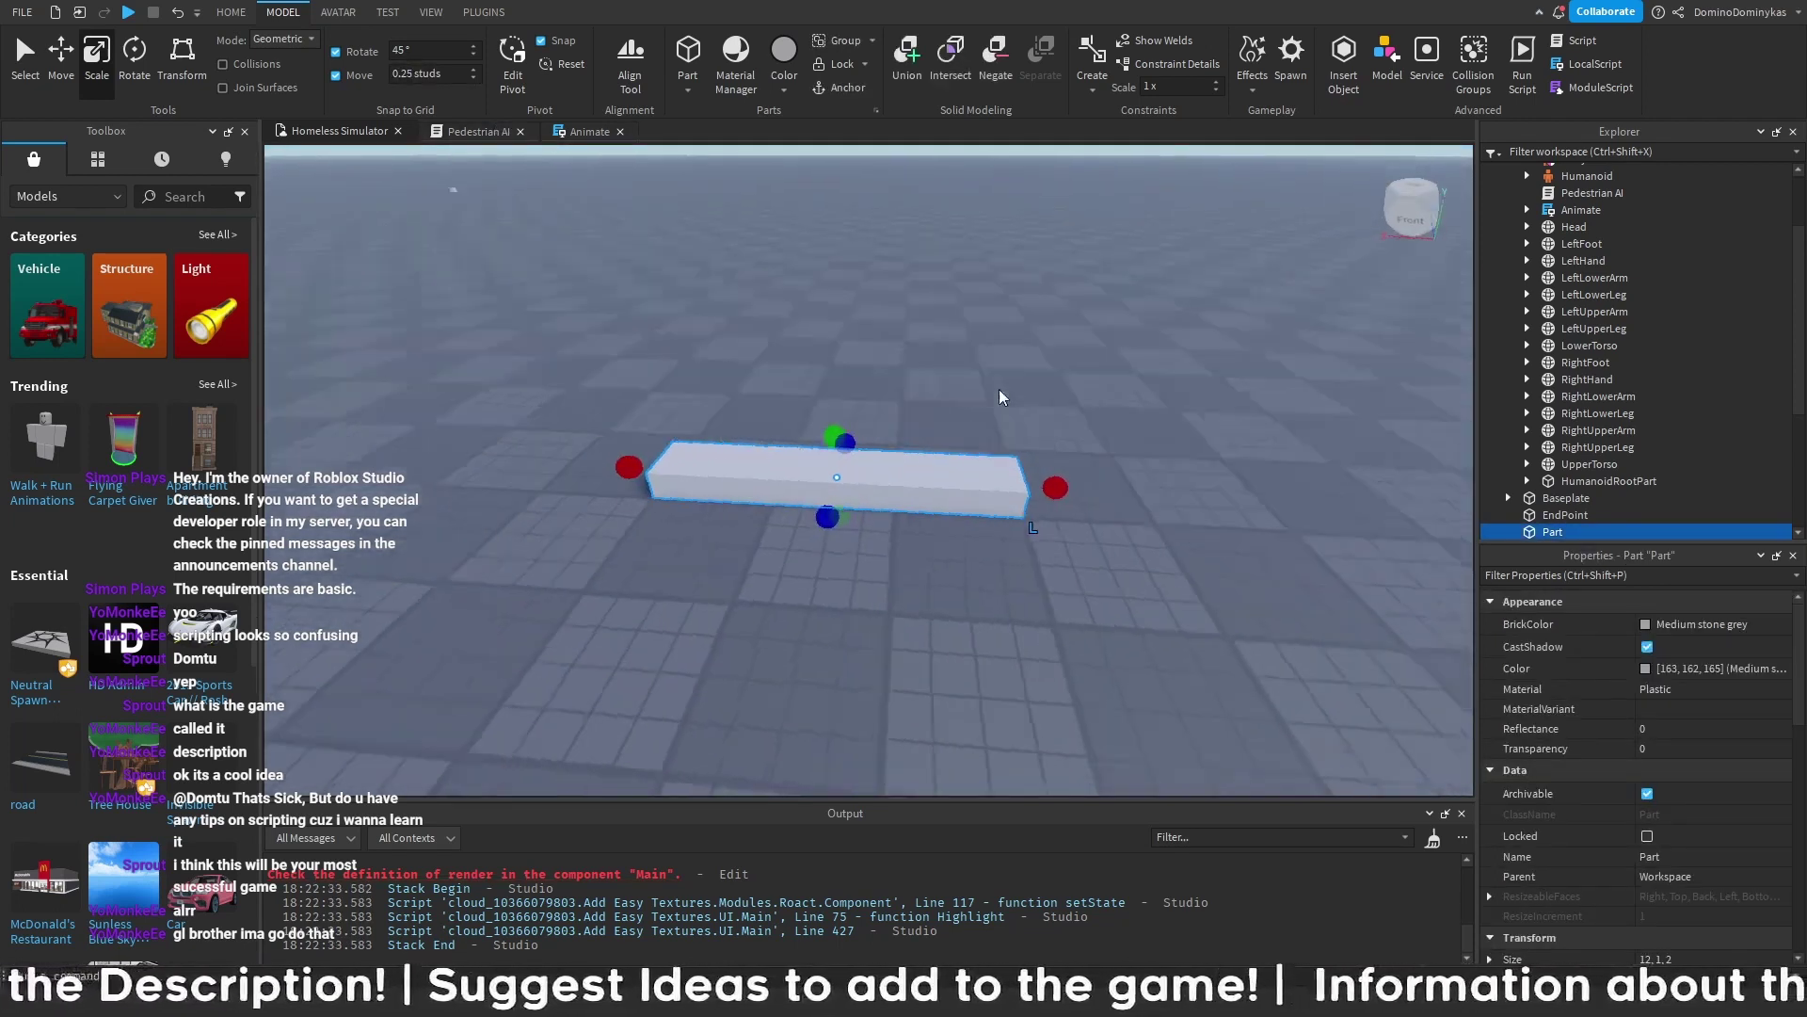
{"action": "right_click_drag", "start_coordinate": [1001, 396], "coordinate": [1001, 395]}
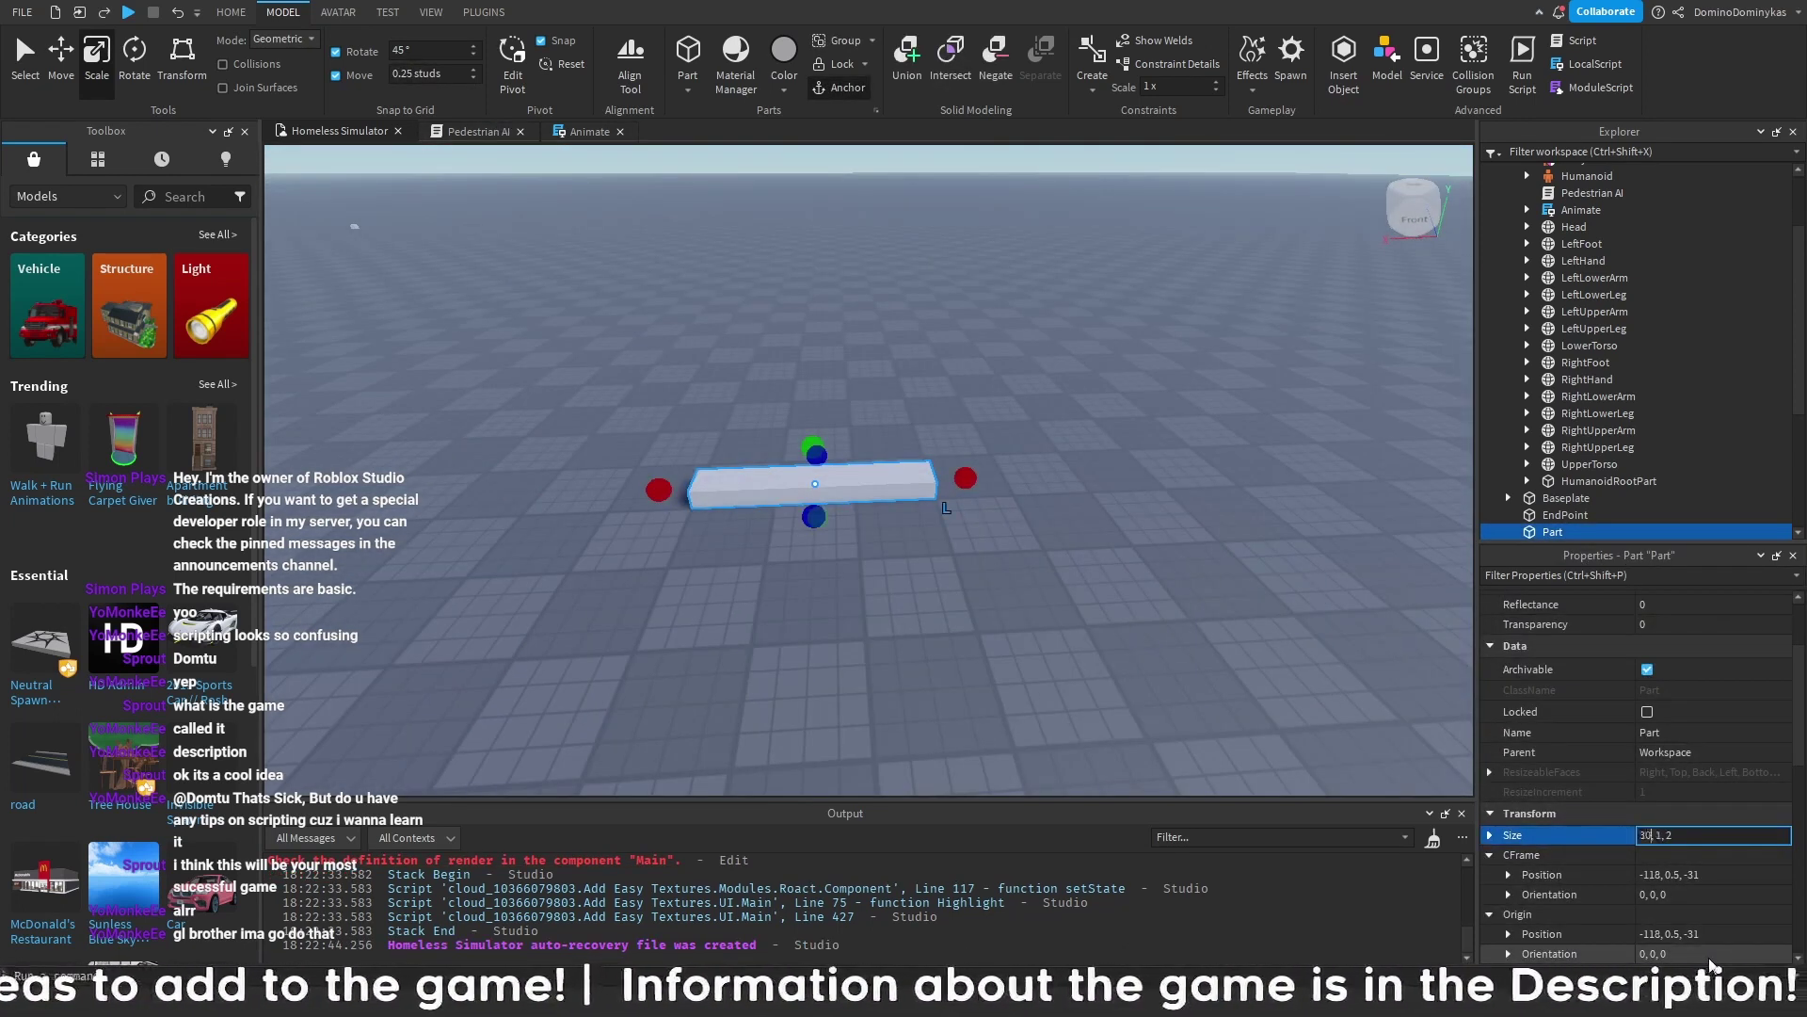
{"action": "key", "text": "Return"}
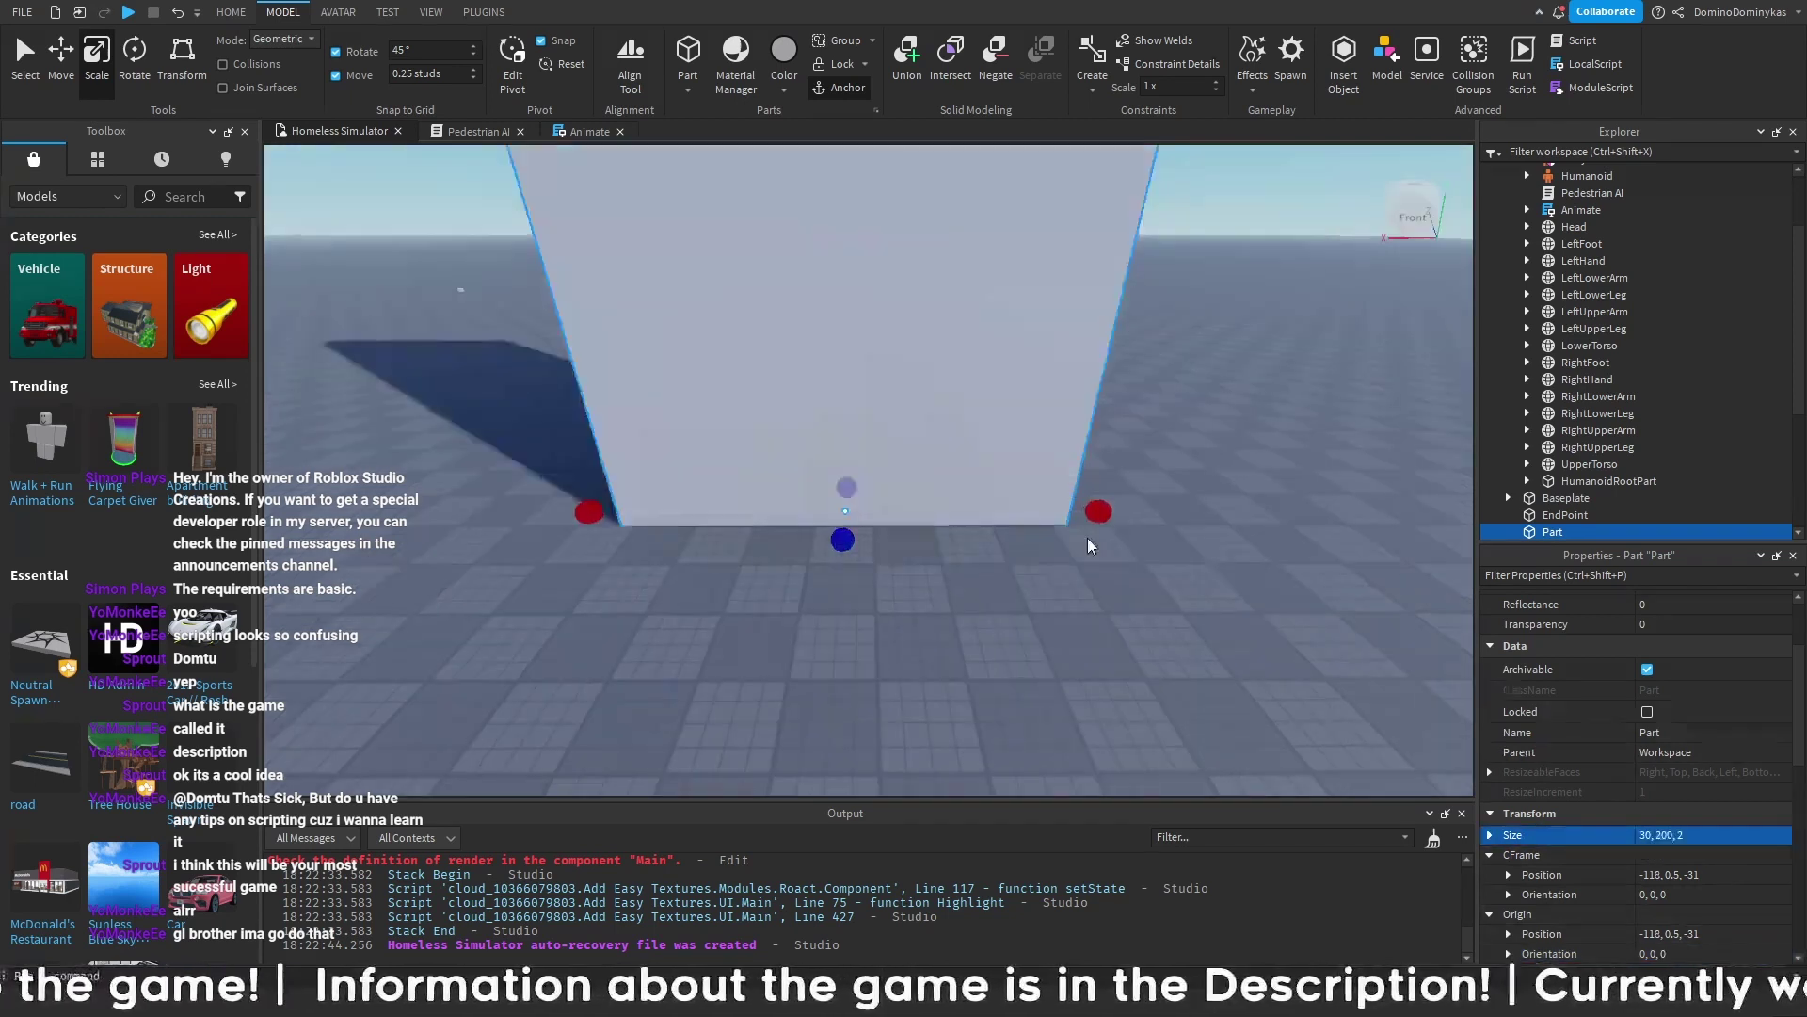
{"action": "right_click_drag", "start_coordinate": [1087, 536], "coordinate": [1086, 535]}
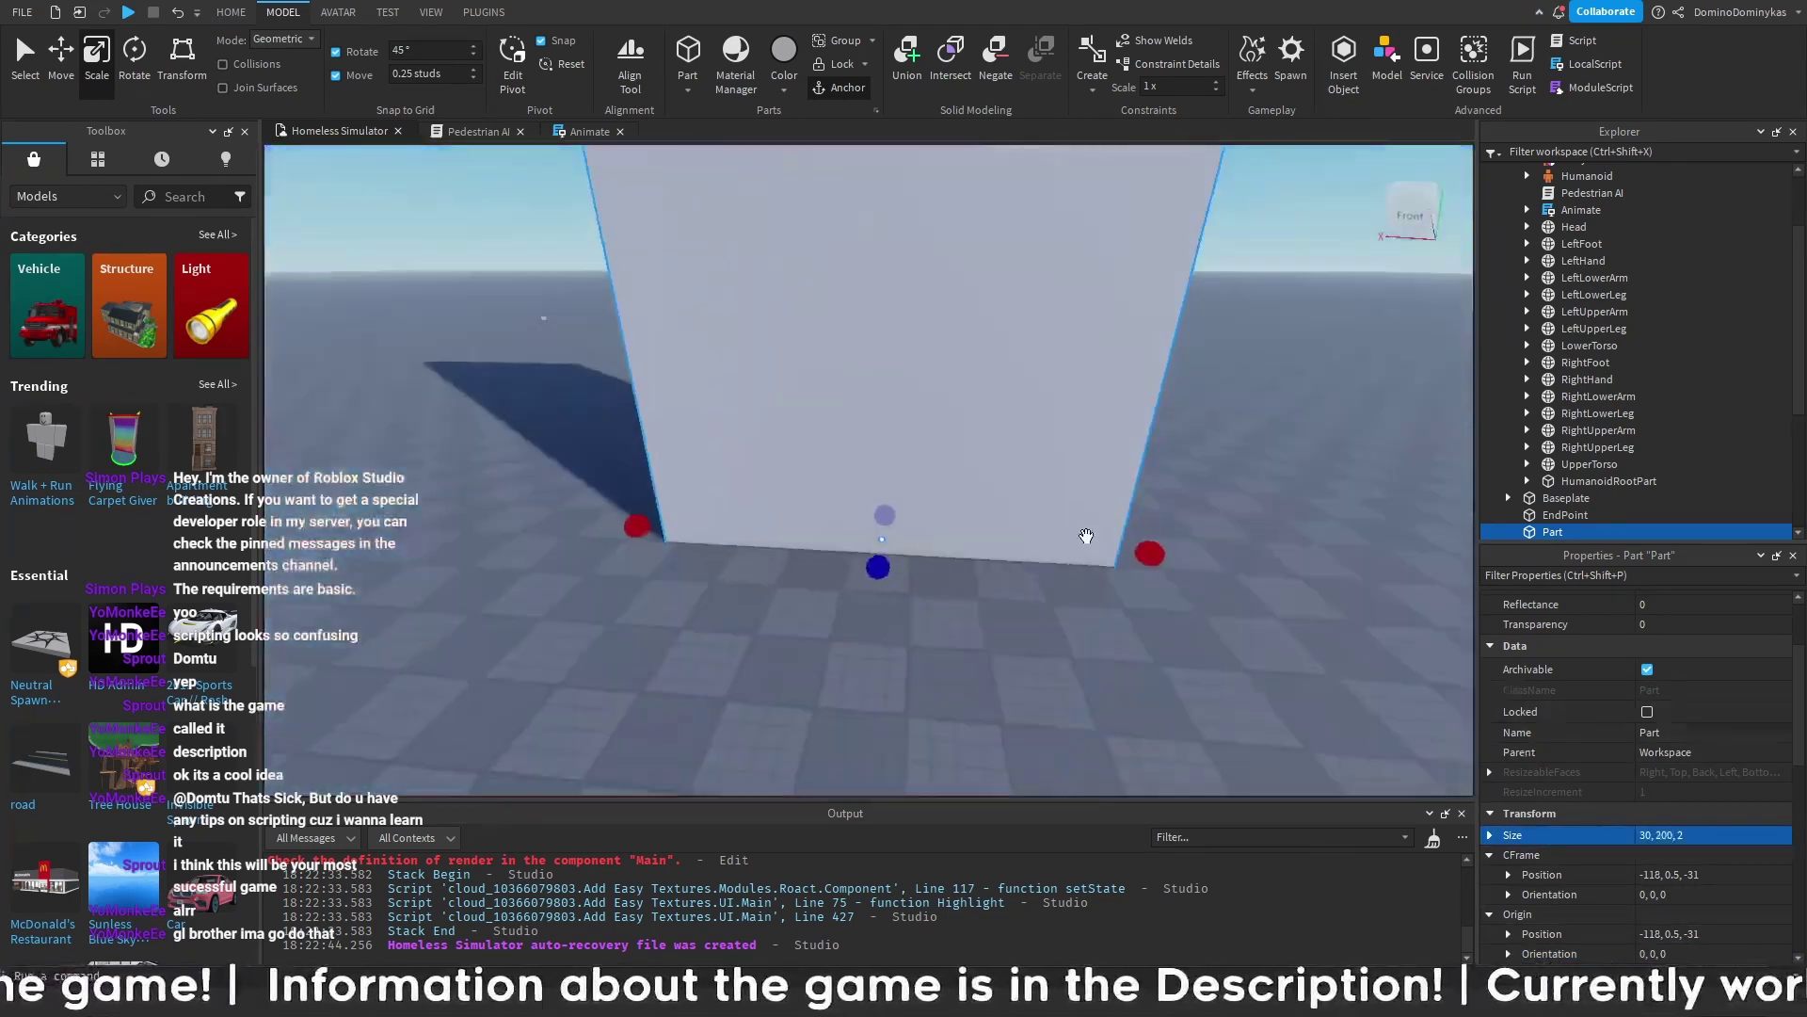
{"action": "key", "text": "ctrl+z"}
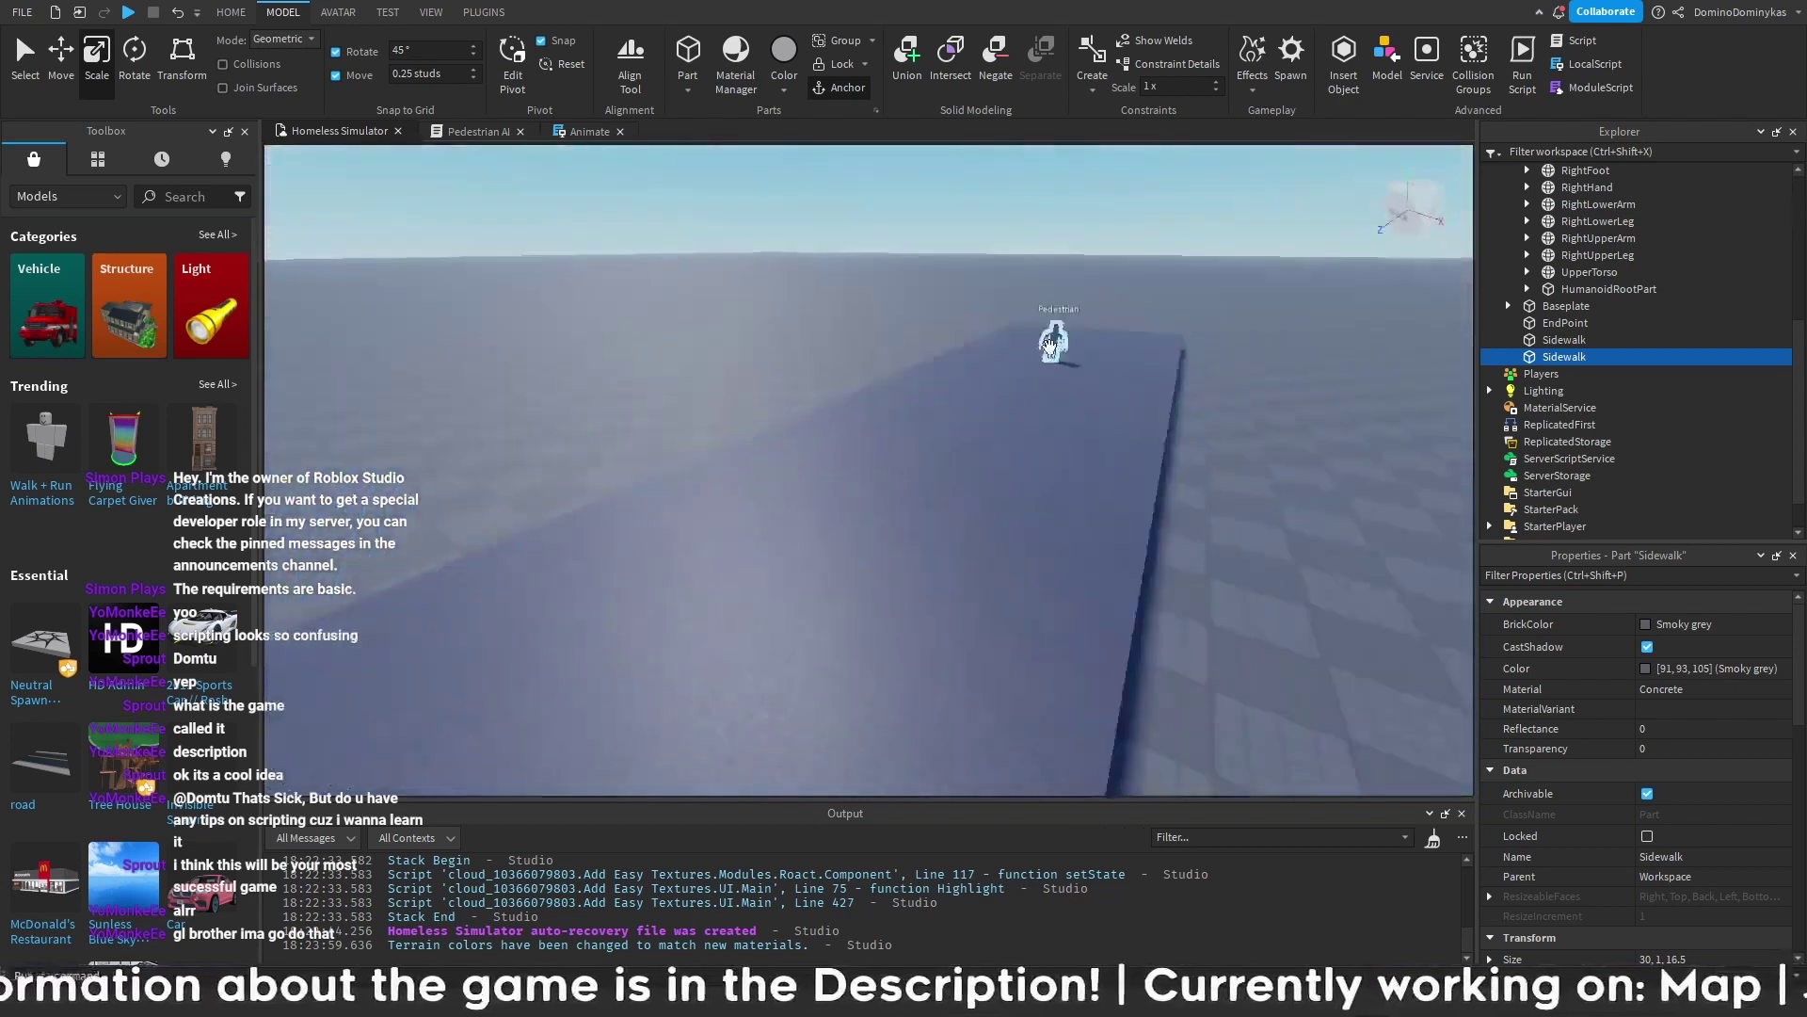
- Duplicate the pedestrian on the sidewalk and move the copy to another spot on the sidewalk
{"action": "left_click", "coordinate": [1049, 346]}
{"action": "key", "text": "ctrl+d"}
{"action": "left_click_drag", "start_coordinate": [1050, 347], "coordinate": [792, 414]}
{"action": "key", "text": "a"}
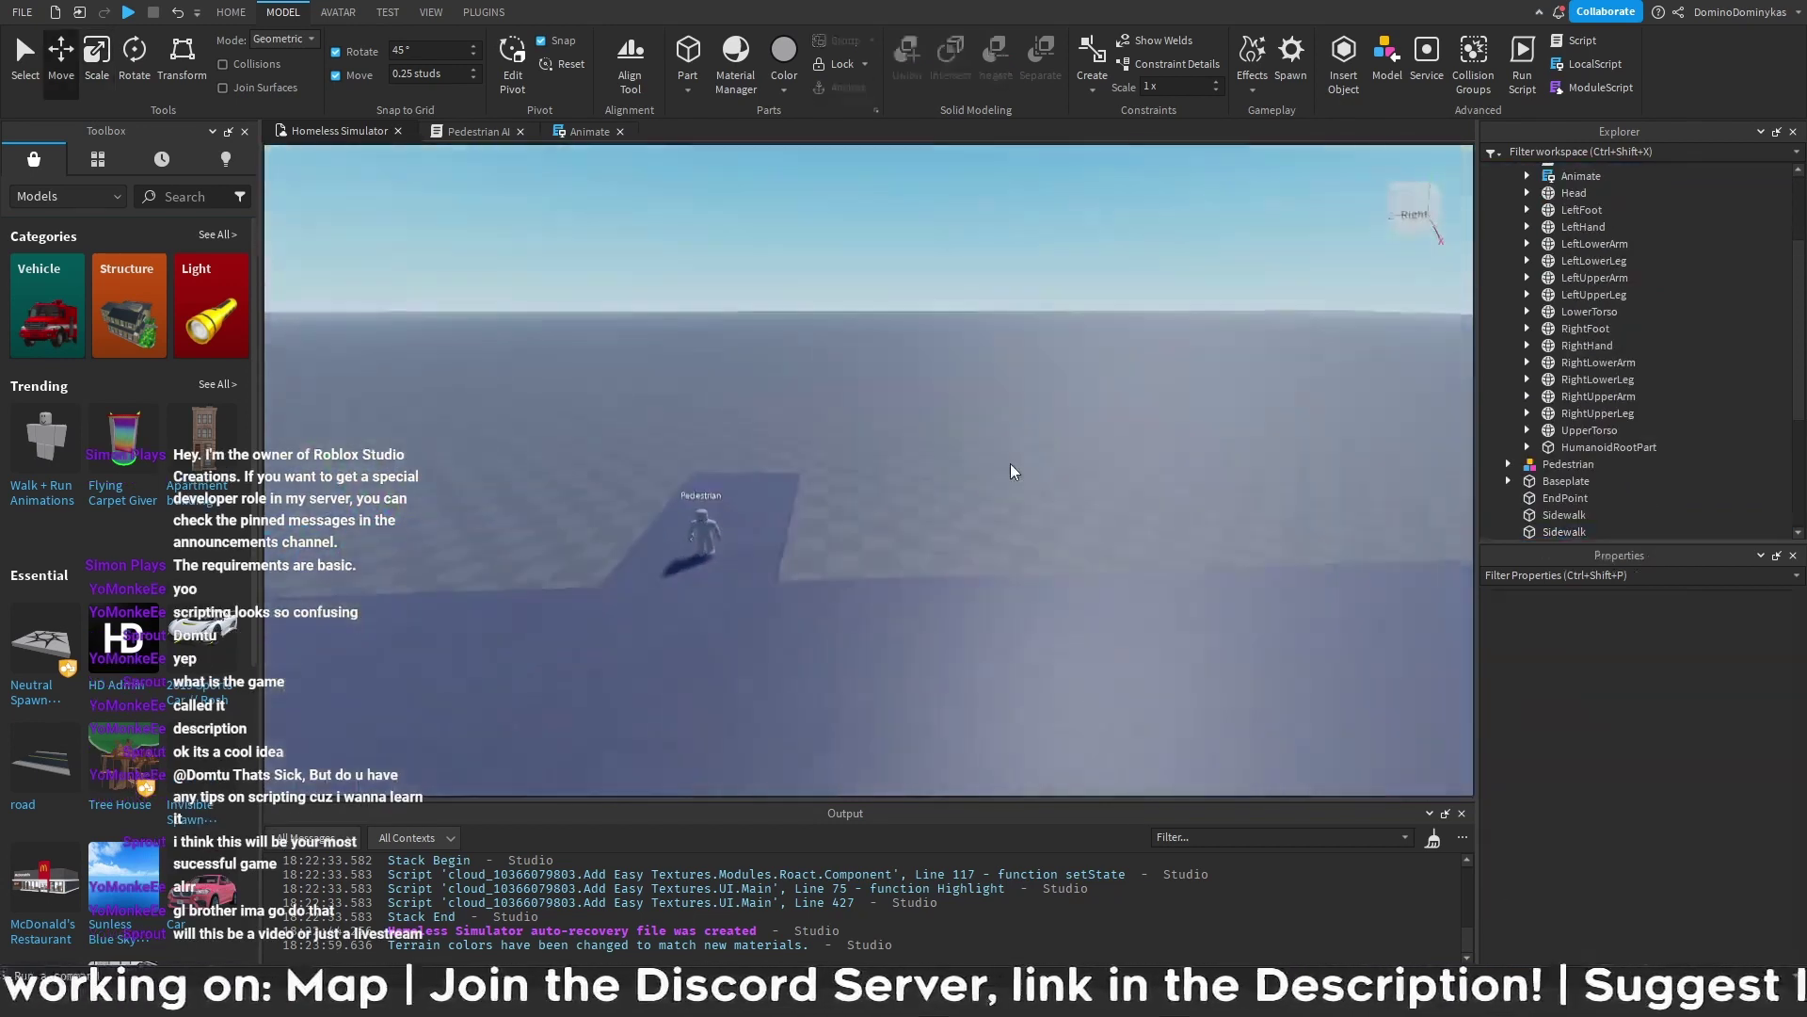
- Examine the sidewalk layout, the branching side path and the placement of both pedestrians
{"action": "key", "text": "s"}
{"action": "key", "text": "d"}
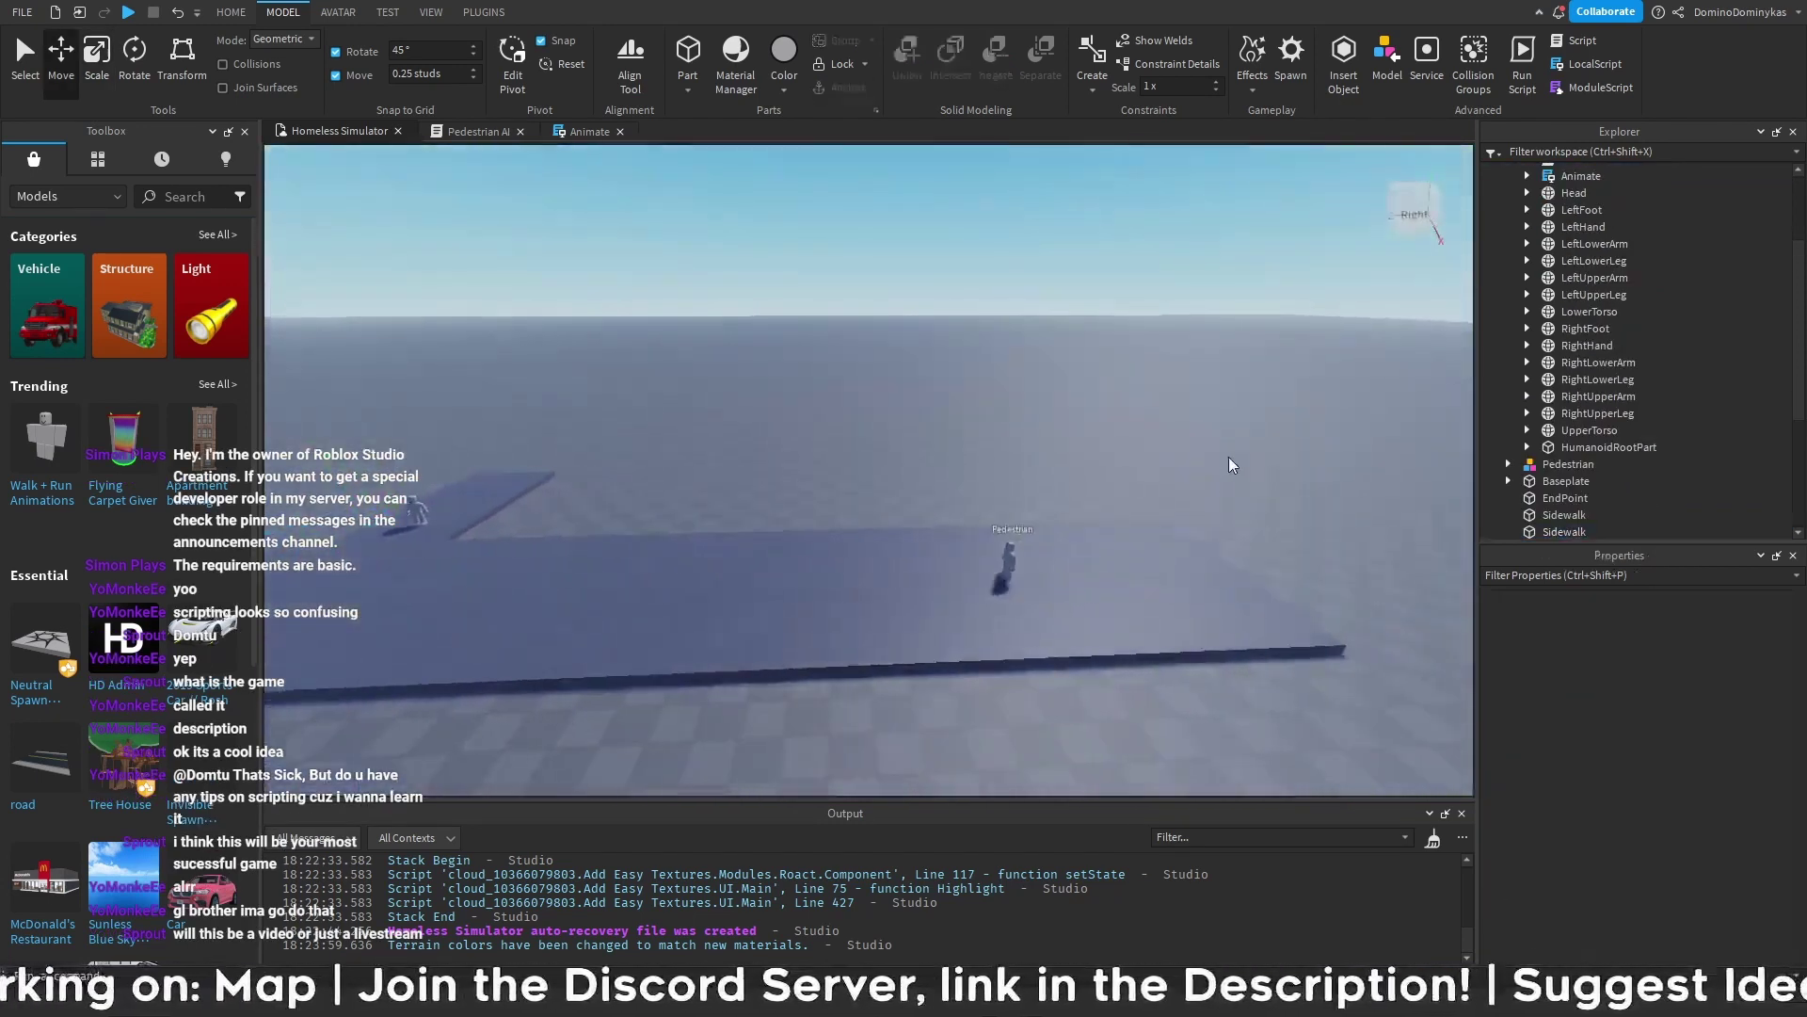
{"action": "key", "text": "a"}
{"action": "right_click_drag", "start_coordinate": [666, 416], "coordinate": [959, 466]}
{"action": "key", "text": "a"}
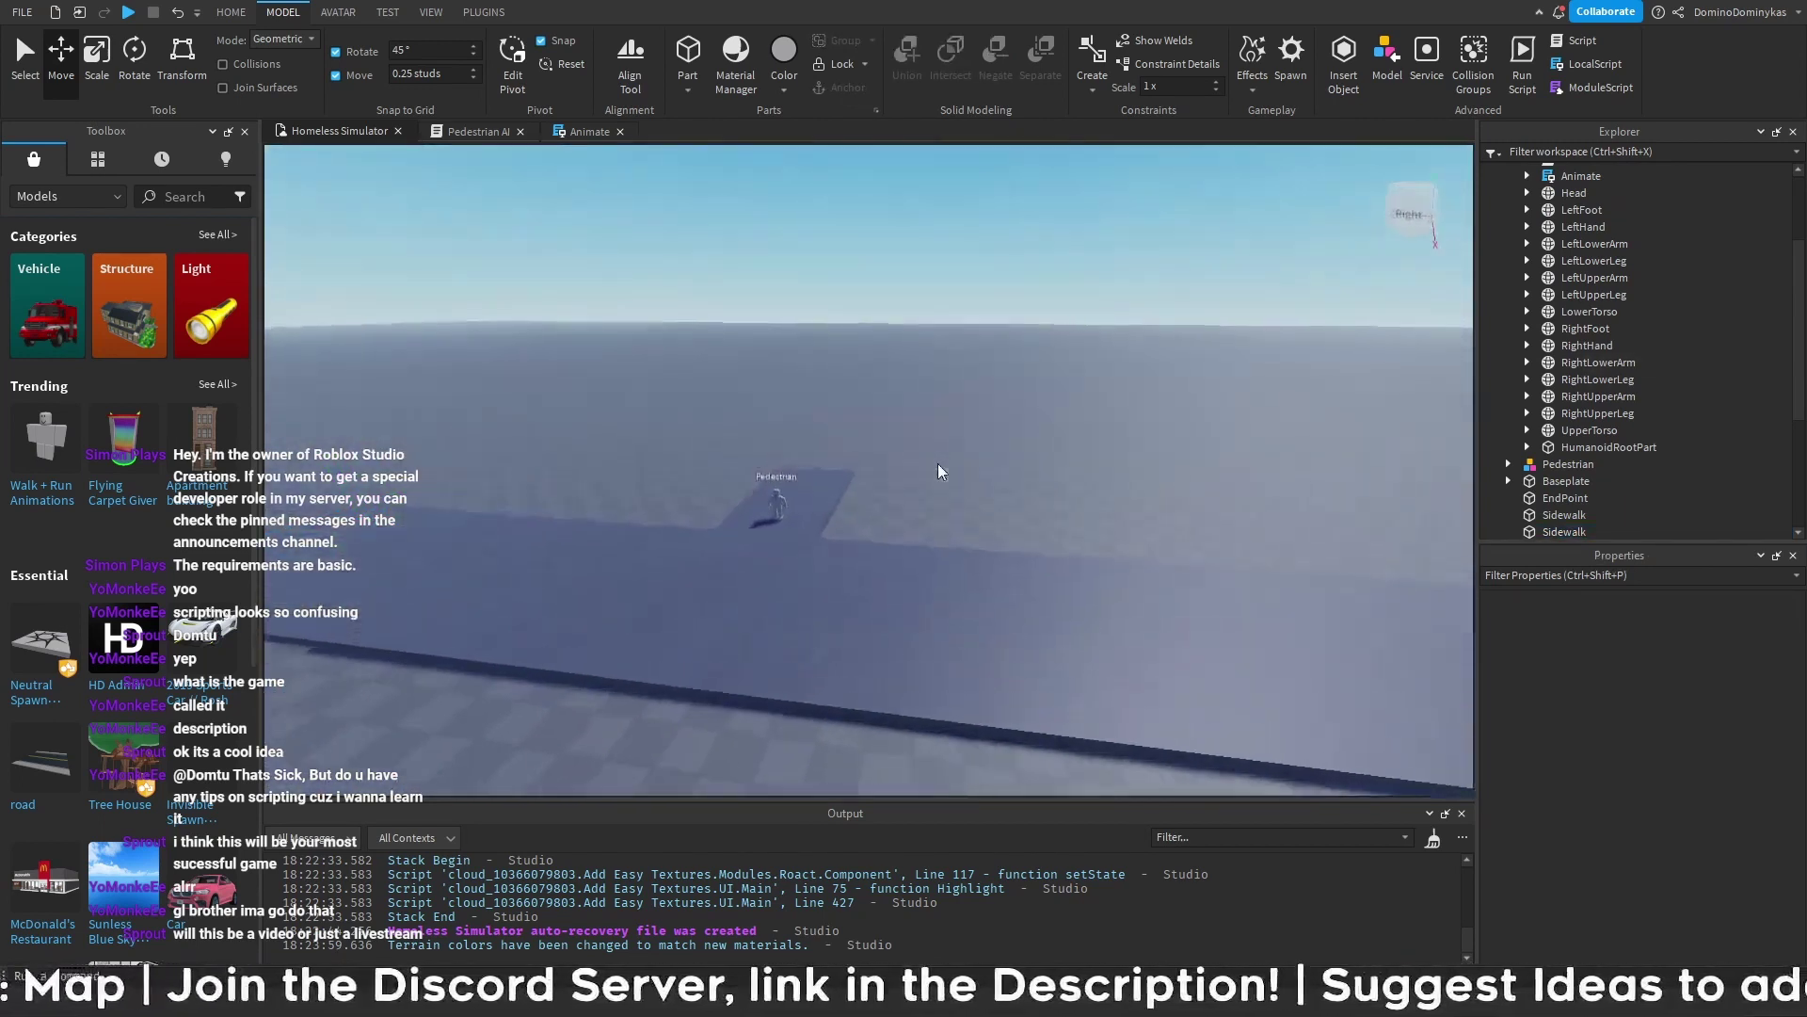
{"action": "left_click", "coordinate": [905, 506]}
{"action": "key", "text": "f"}
{"action": "left_click", "coordinate": [1173, 480]}
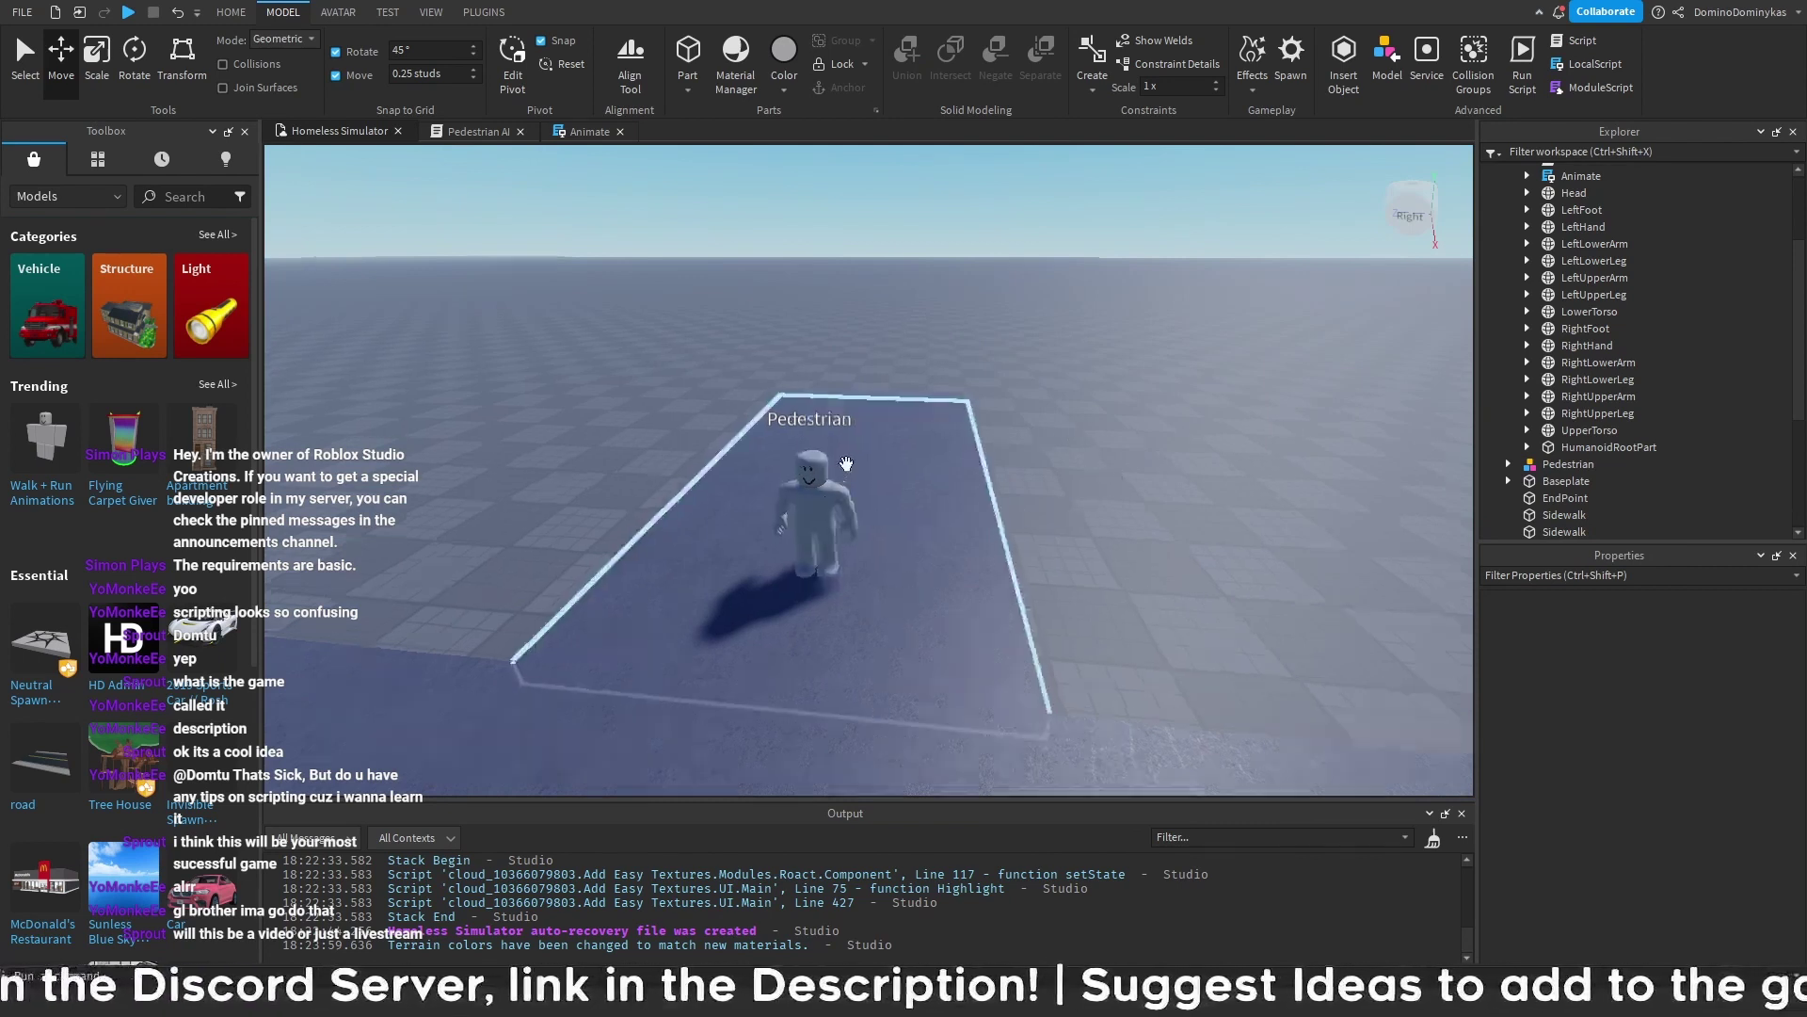
{"action": "right_click_drag", "start_coordinate": [844, 465], "coordinate": [852, 513]}
{"action": "scroll", "coordinate": [852, 513], "scroll_direction": "down", "scroll_amount": 2}
{"action": "right_click_drag", "start_coordinate": [969, 435], "coordinate": [695, 279]}
{"action": "scroll", "coordinate": [944, 392], "scroll_direction": "up", "scroll_amount": 3}
{"action": "scroll", "coordinate": [694, 279], "scroll_direction": "down", "scroll_amount": 3}
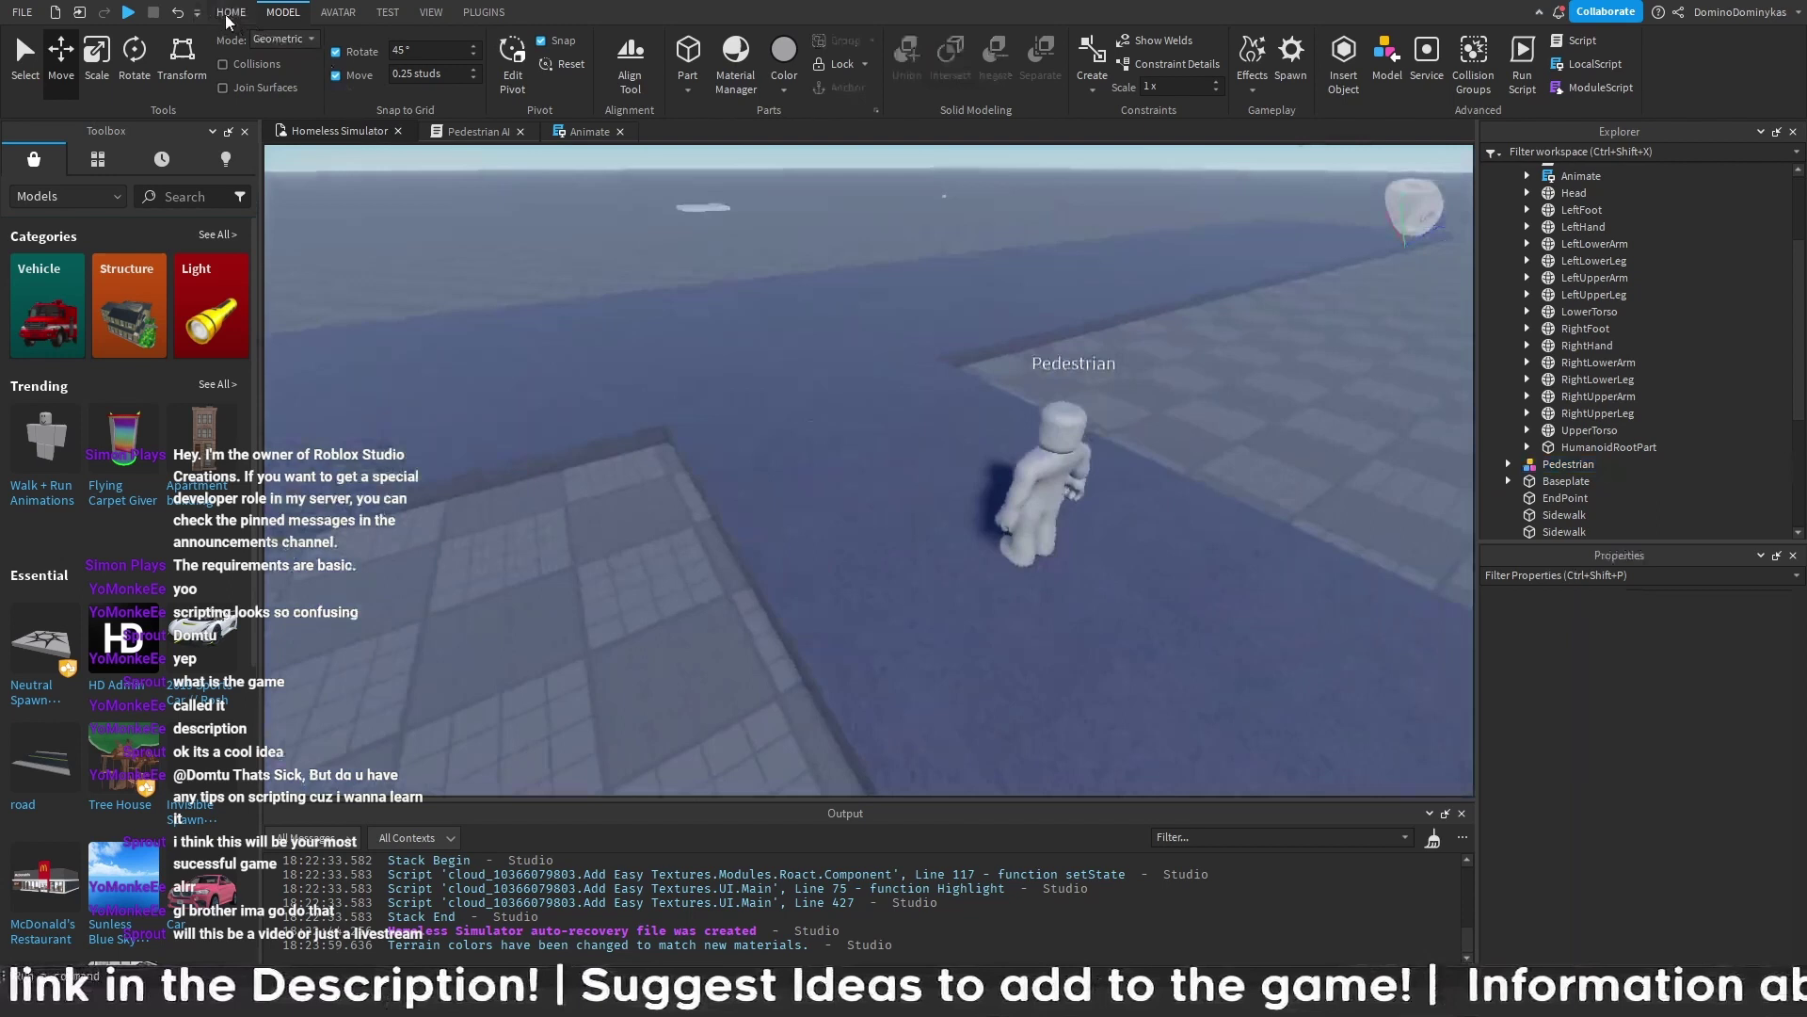
- Insert a block part on the side path in front of the pedestrian
{"action": "left_click", "coordinate": [230, 11]}
{"action": "left_click", "coordinate": [509, 53]}
{"action": "right_click_drag", "start_coordinate": [928, 444], "coordinate": [928, 443]}
{"action": "scroll", "coordinate": [928, 444], "scroll_direction": "up", "scroll_amount": 2}
{"action": "scroll", "coordinate": [928, 443], "scroll_direction": "down", "scroll_amount": 2}
{"action": "left_click_drag", "start_coordinate": [846, 503], "coordinate": [847, 503]}
- Name the block part Placeholder Hat, anchor it and color it Really black
{"action": "scroll", "coordinate": [846, 503], "scroll_direction": "up", "scroll_amount": 2}
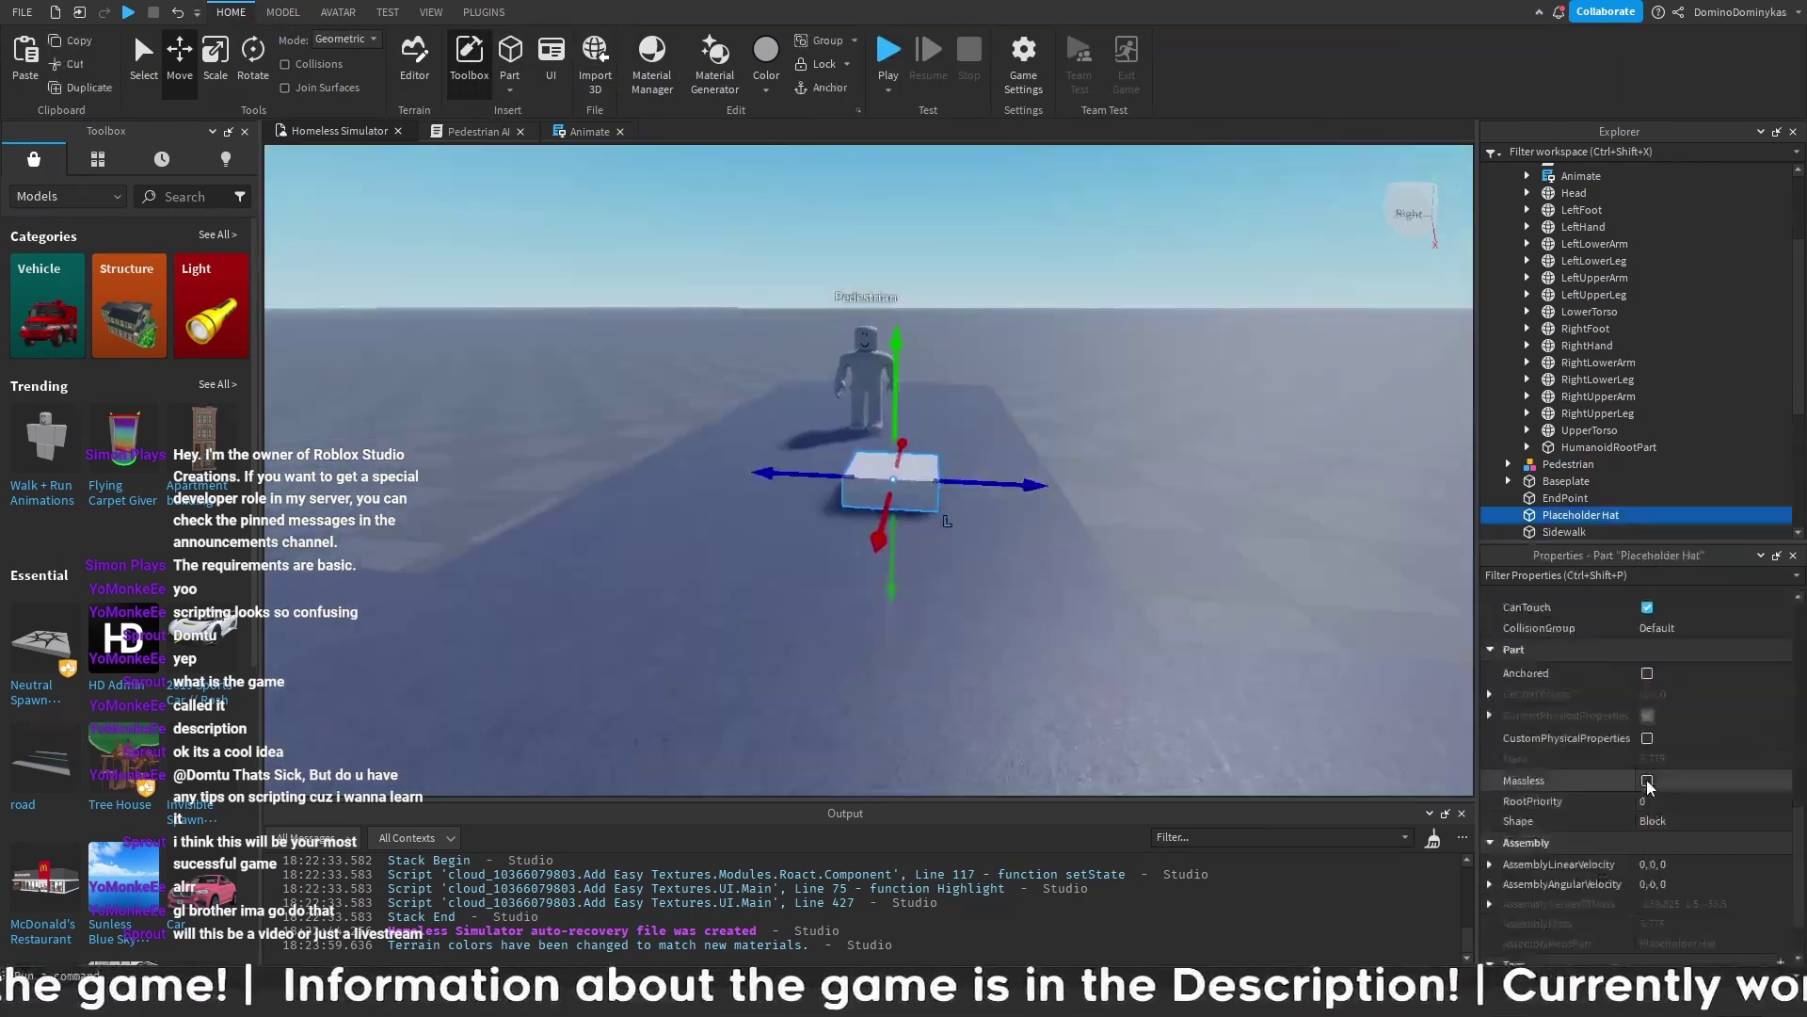
{"action": "scroll", "coordinate": [1629, 770], "scroll_direction": "up", "scroll_amount": 7}
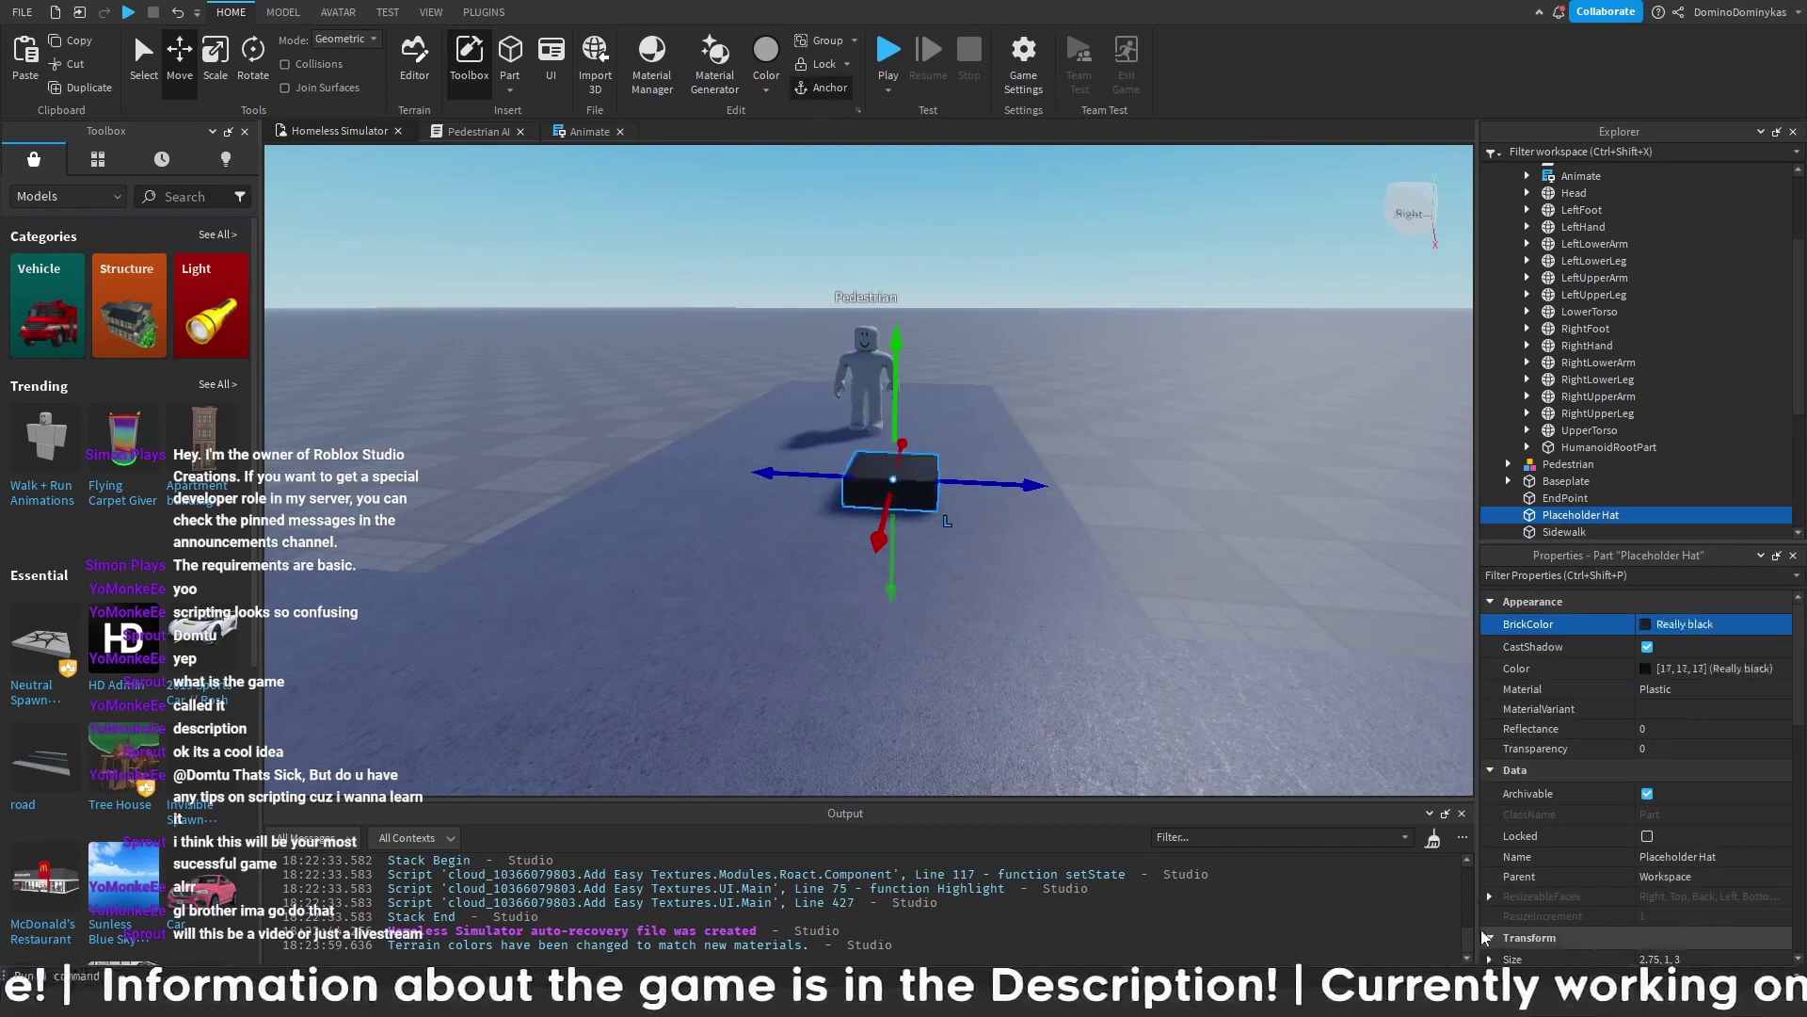
{"action": "left_click", "coordinate": [1228, 521]}
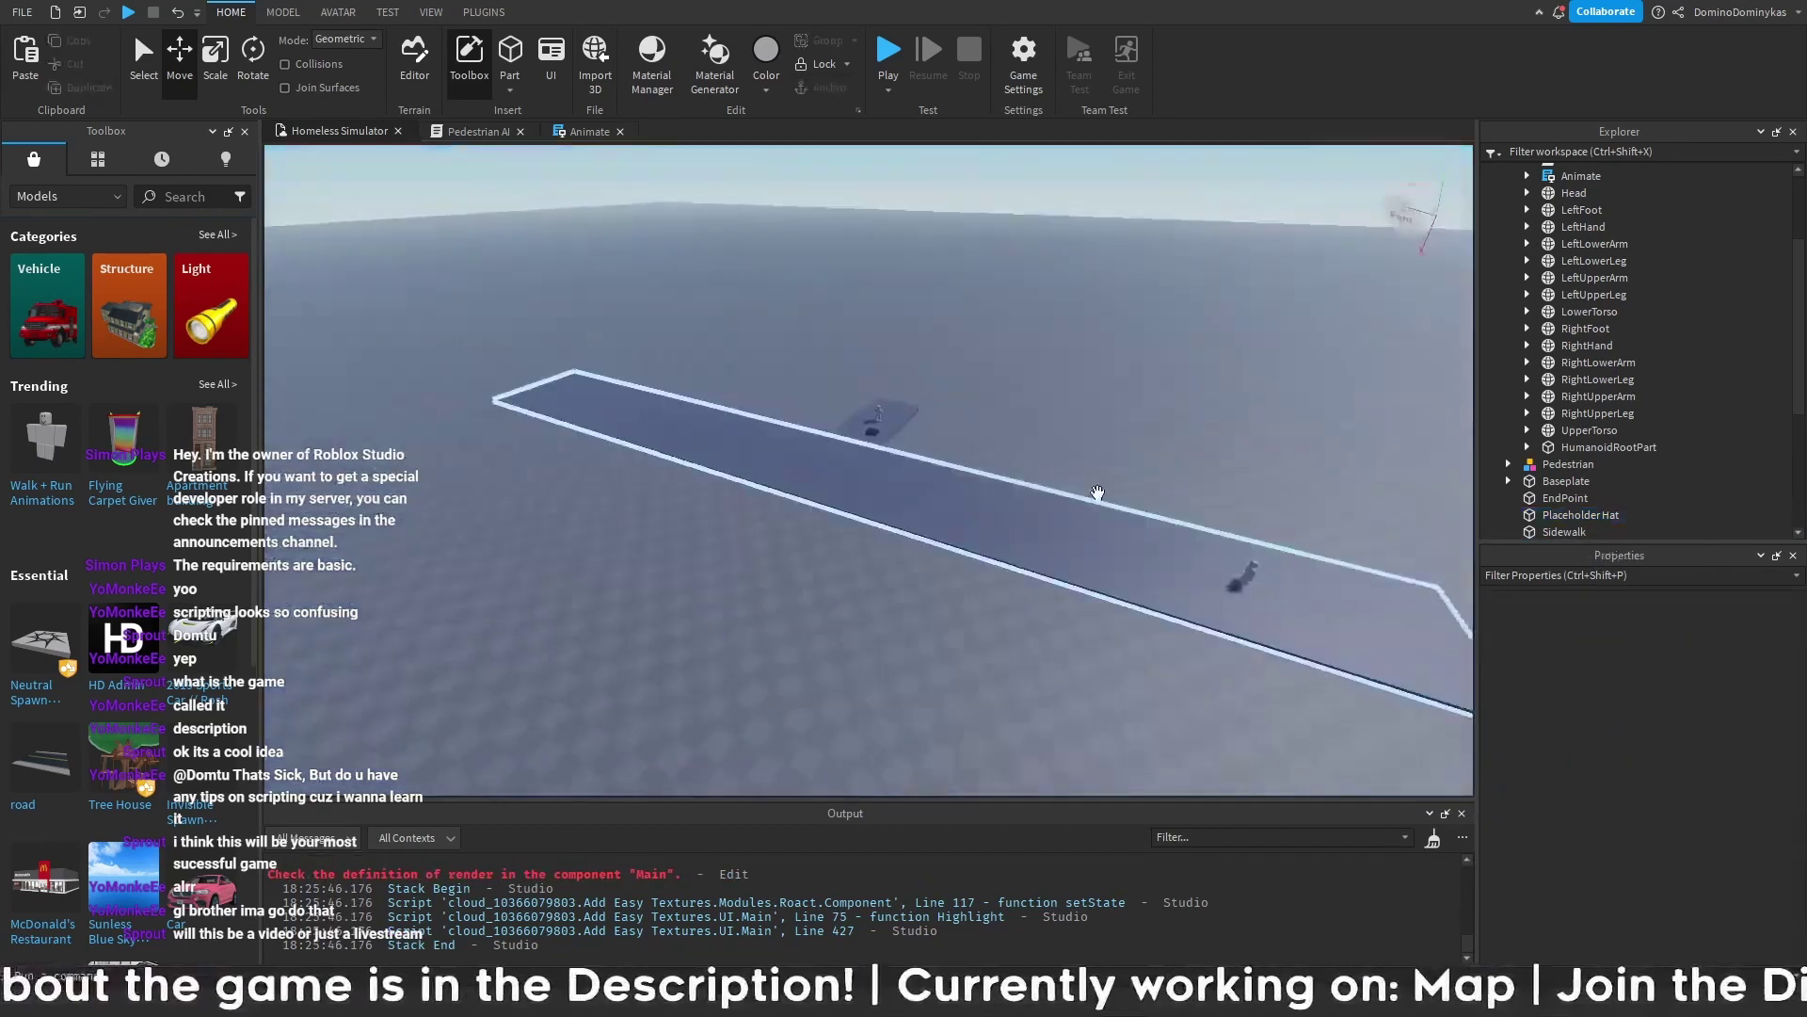
- Playtest the place, walking the character along the sidewalk to watch the pedestrian's behavior near the black hat parts
{"action": "scroll", "coordinate": [767, 423], "scroll_direction": "up", "scroll_amount": 5}
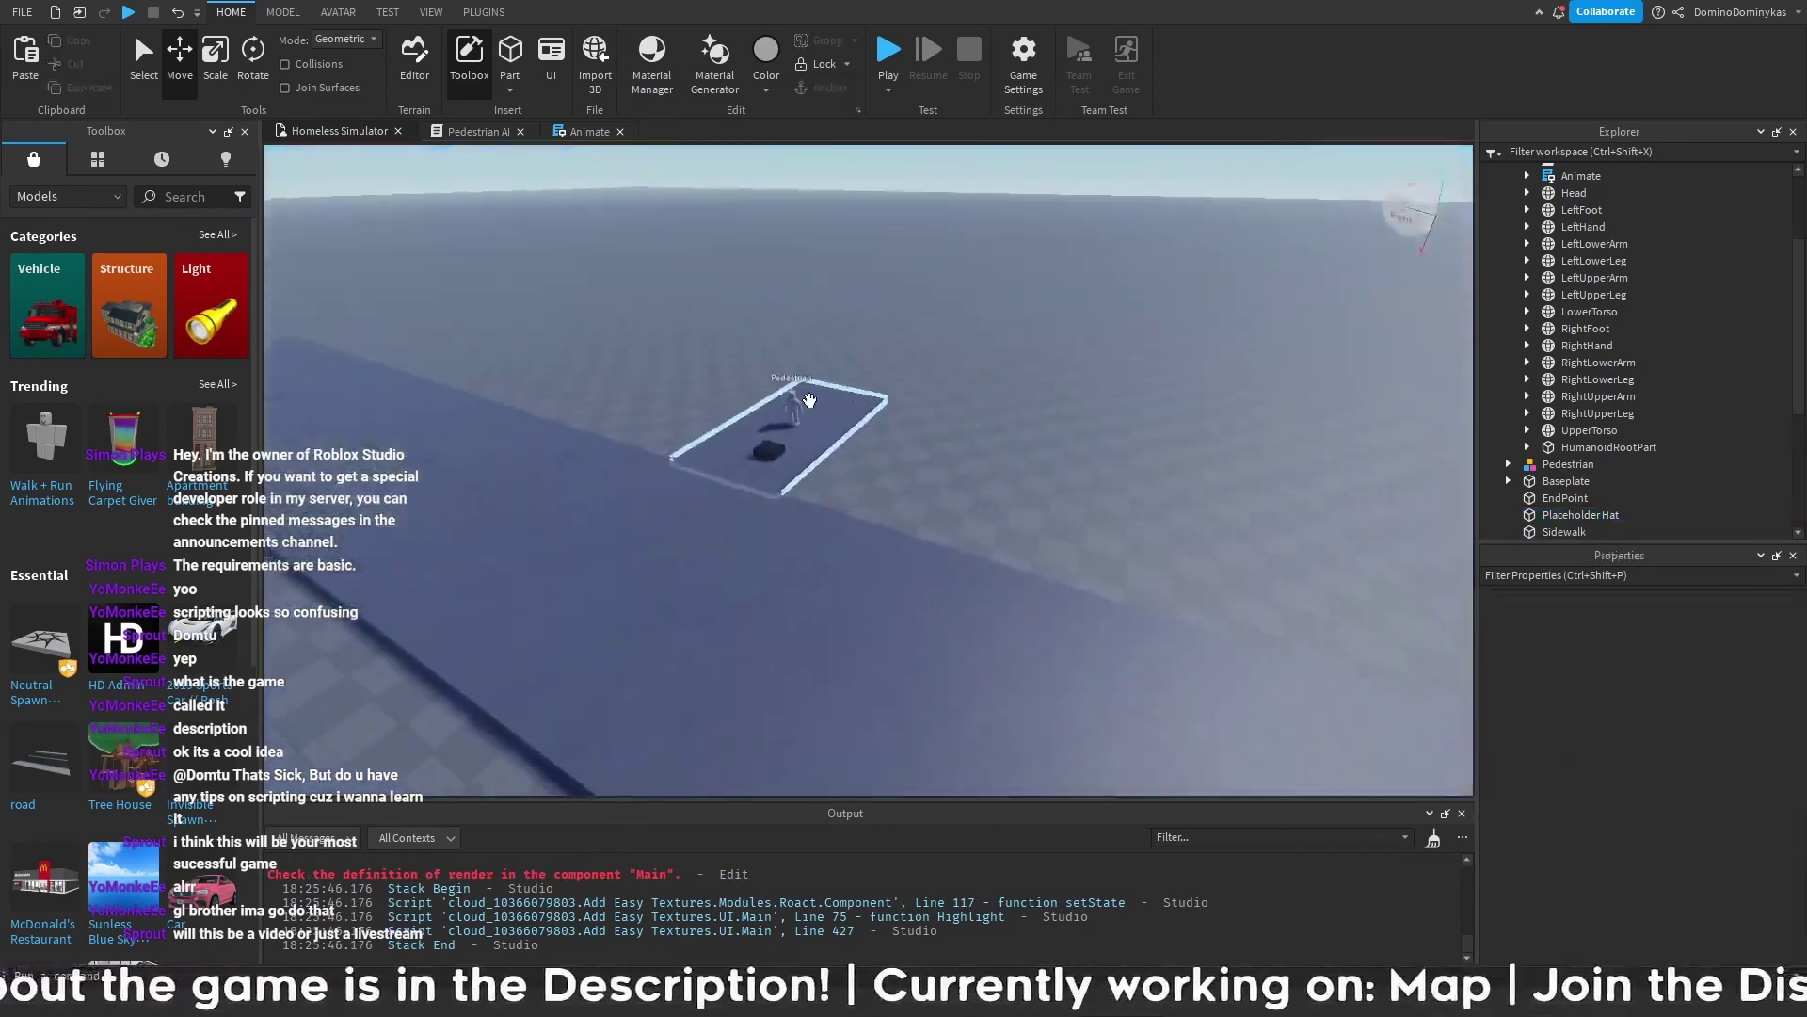
{"action": "right_click_drag", "start_coordinate": [766, 424], "coordinate": [997, 440]}
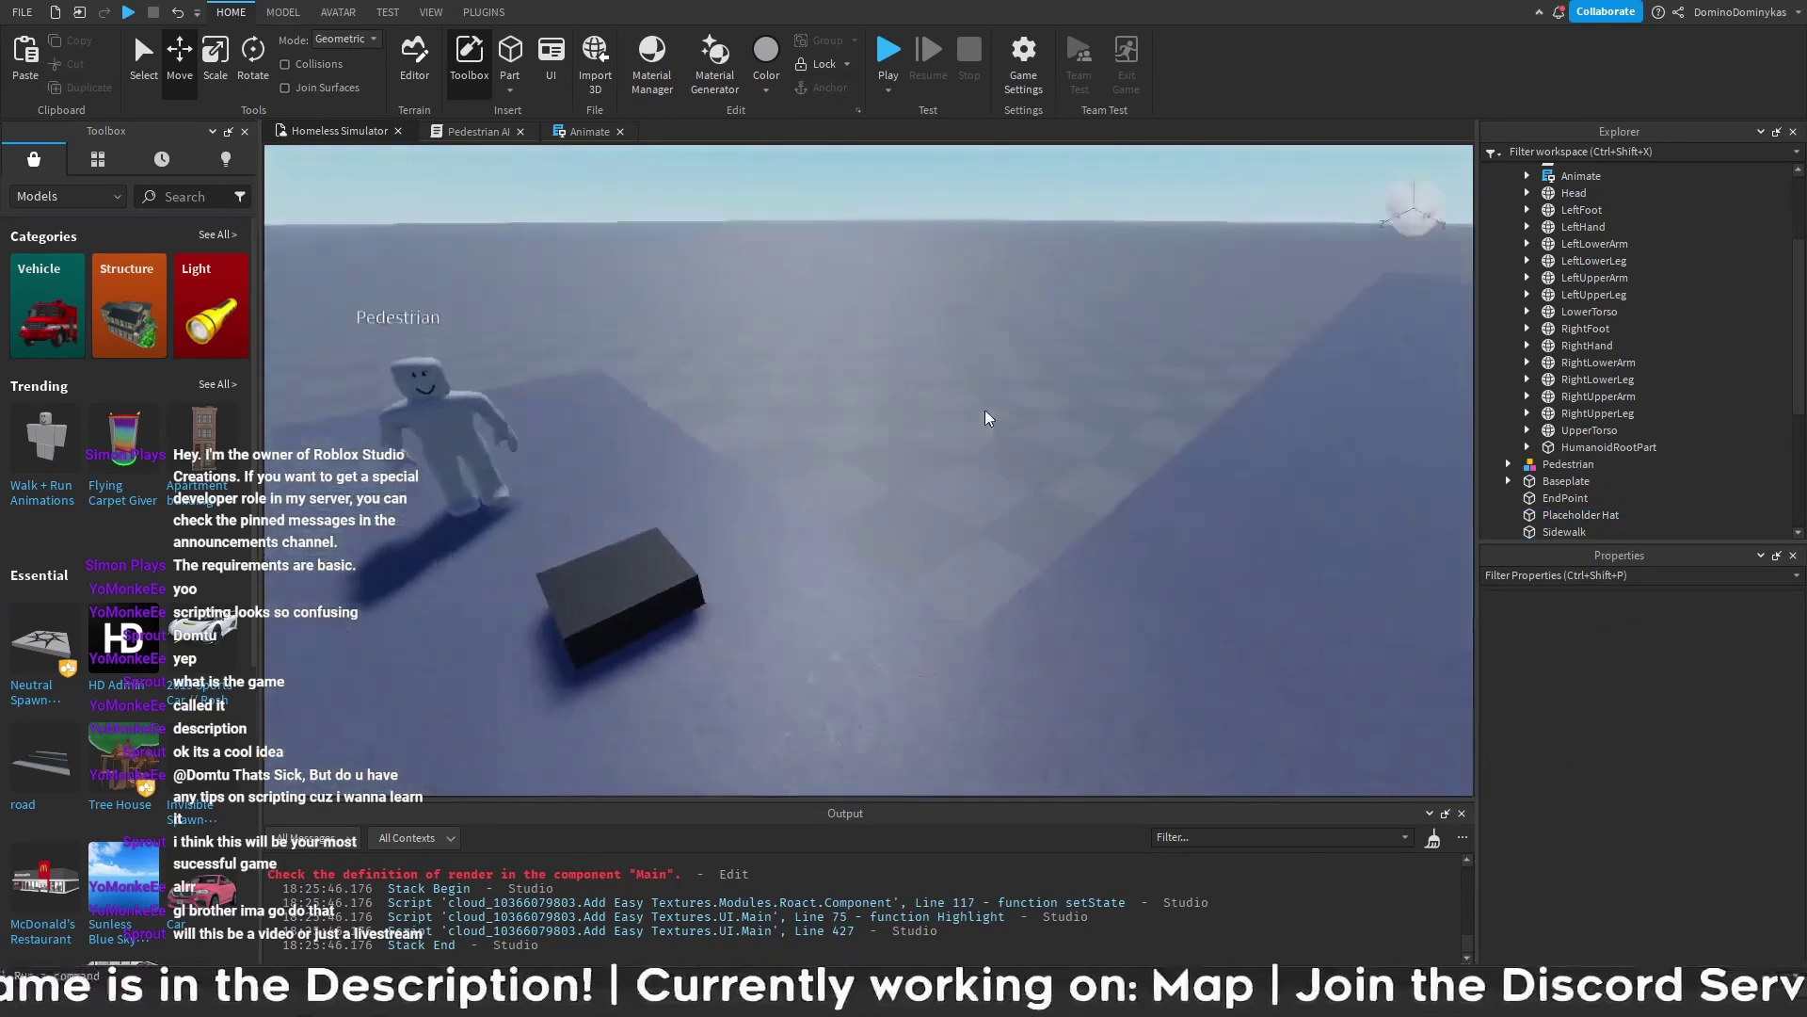
{"action": "scroll", "coordinate": [998, 407], "scroll_direction": "down", "scroll_amount": 3}
{"action": "key", "text": "d"}
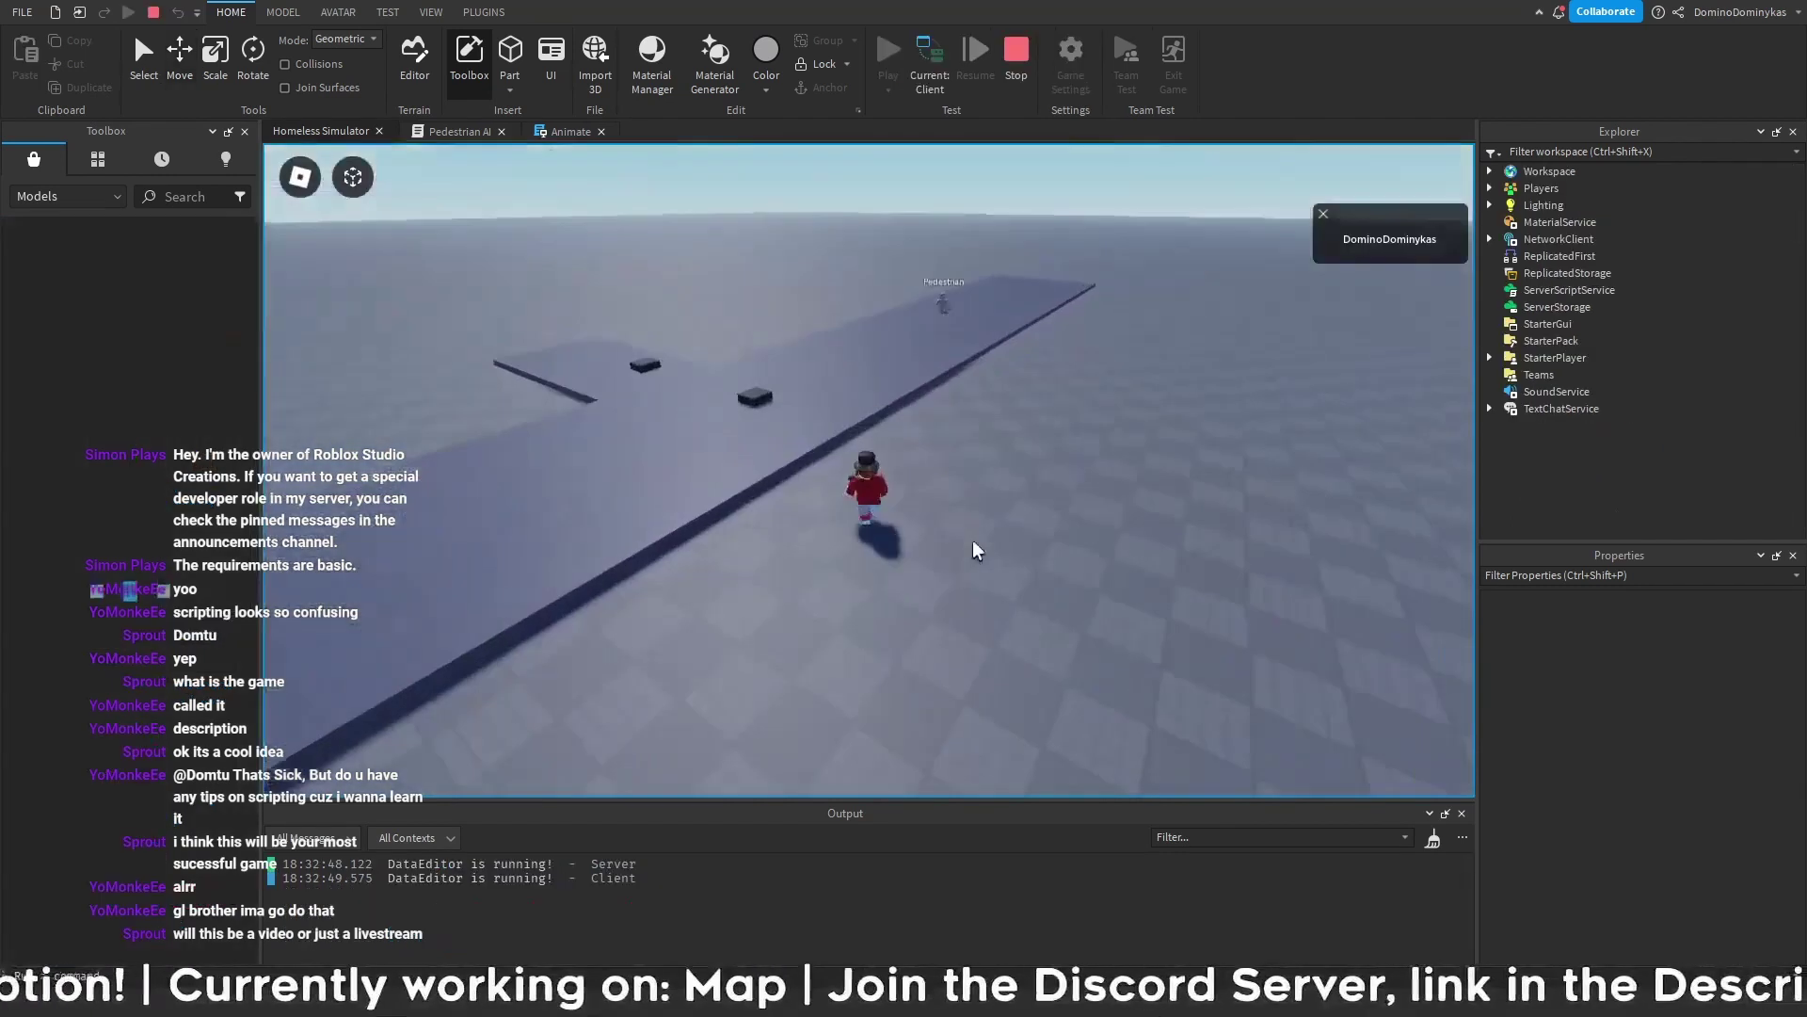
{"action": "key", "text": "w"}
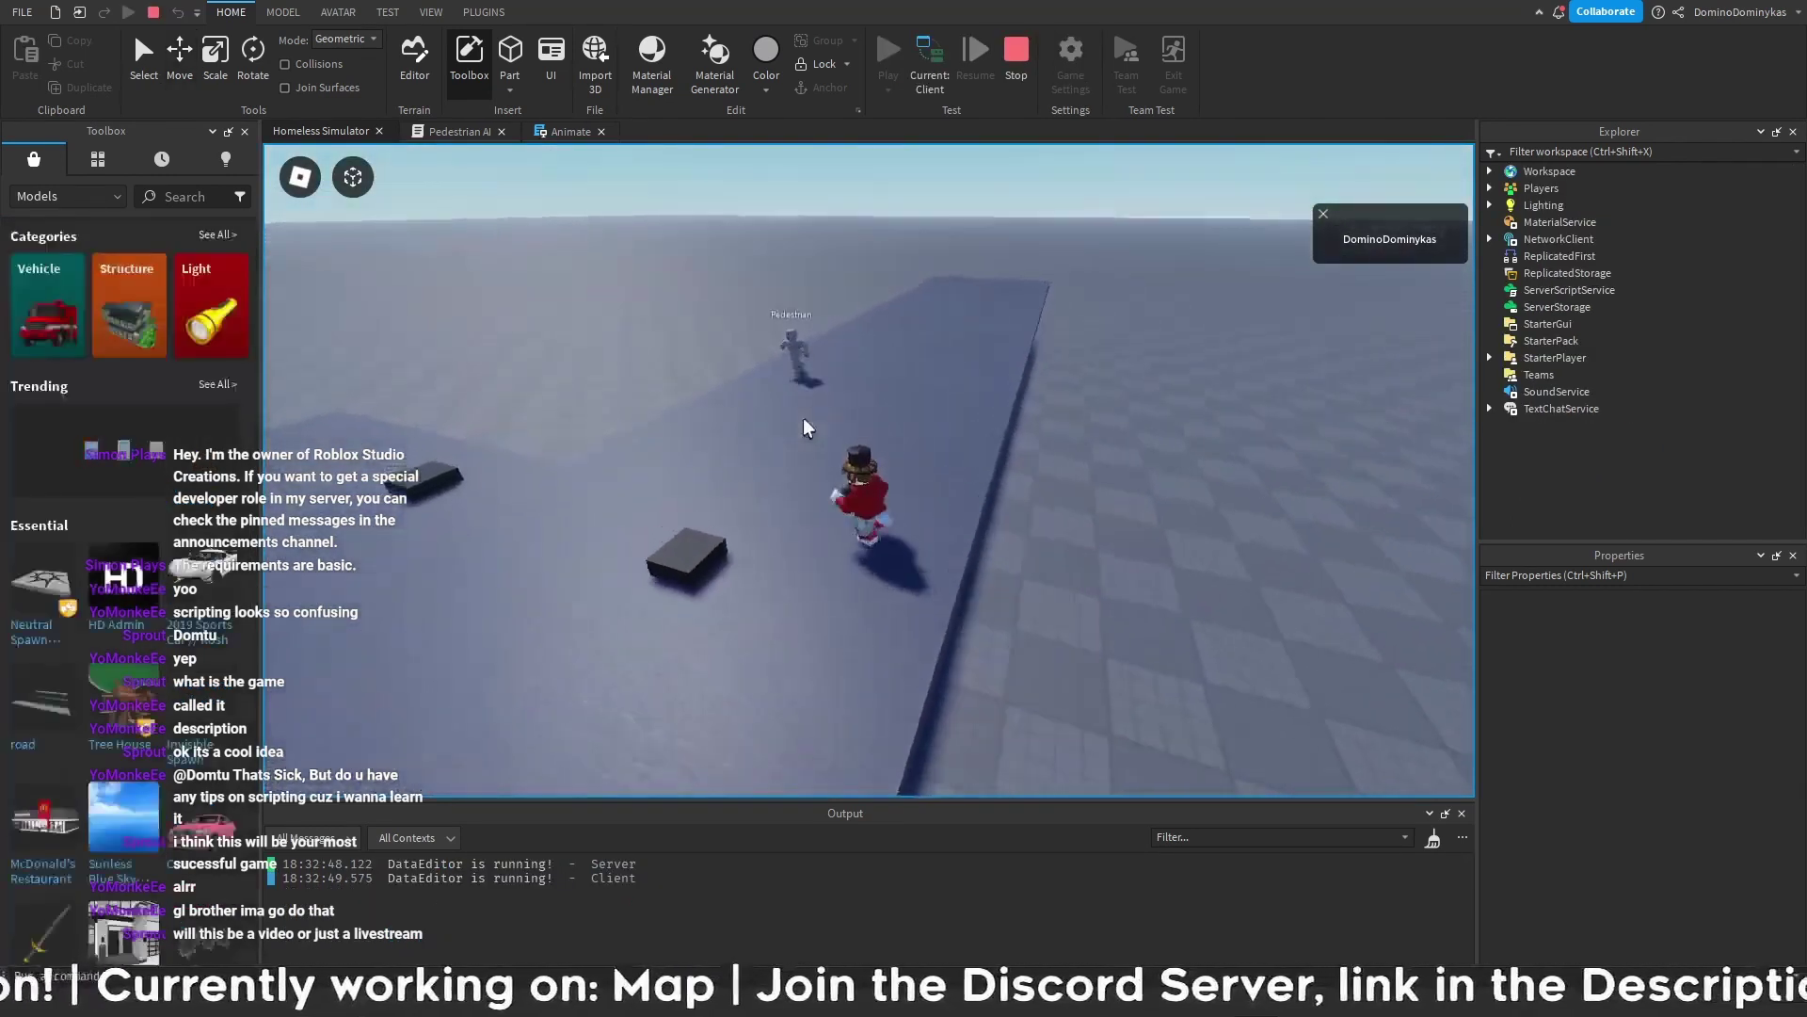
{"action": "key", "text": "a"}
{"action": "right_click_drag", "start_coordinate": [804, 419], "coordinate": [804, 418]}
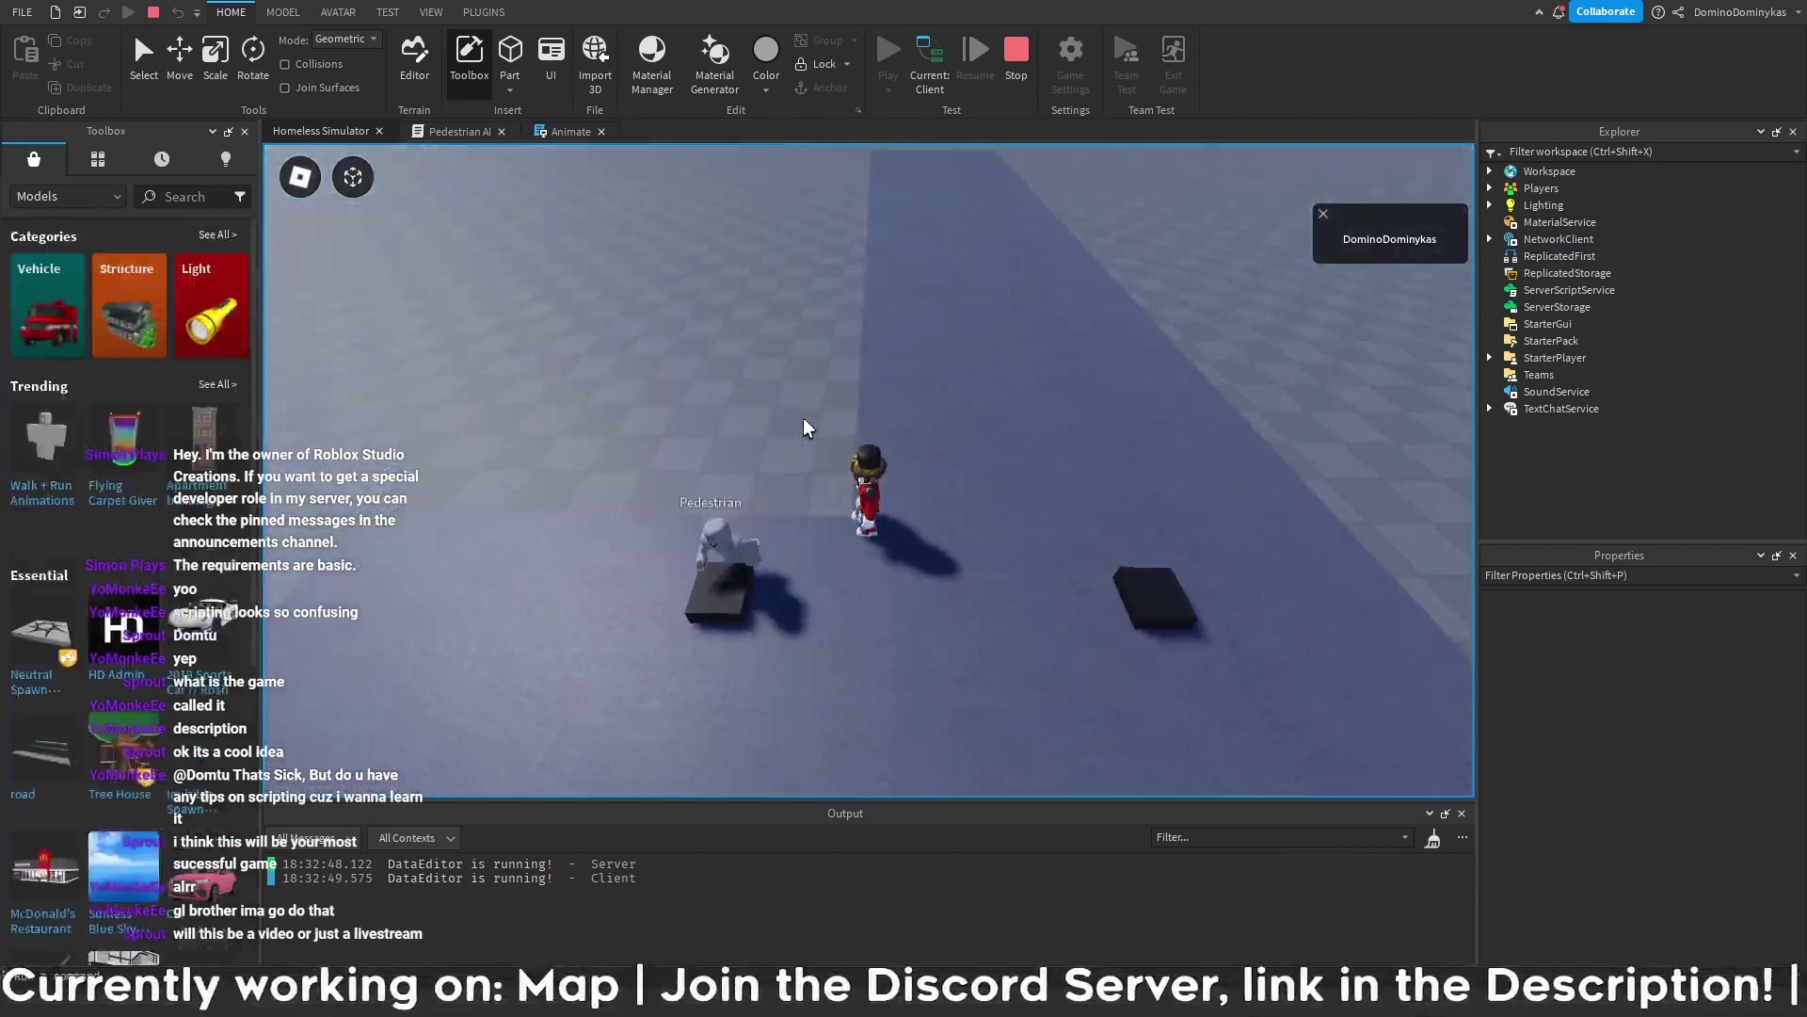
{"action": "key", "text": "d"}
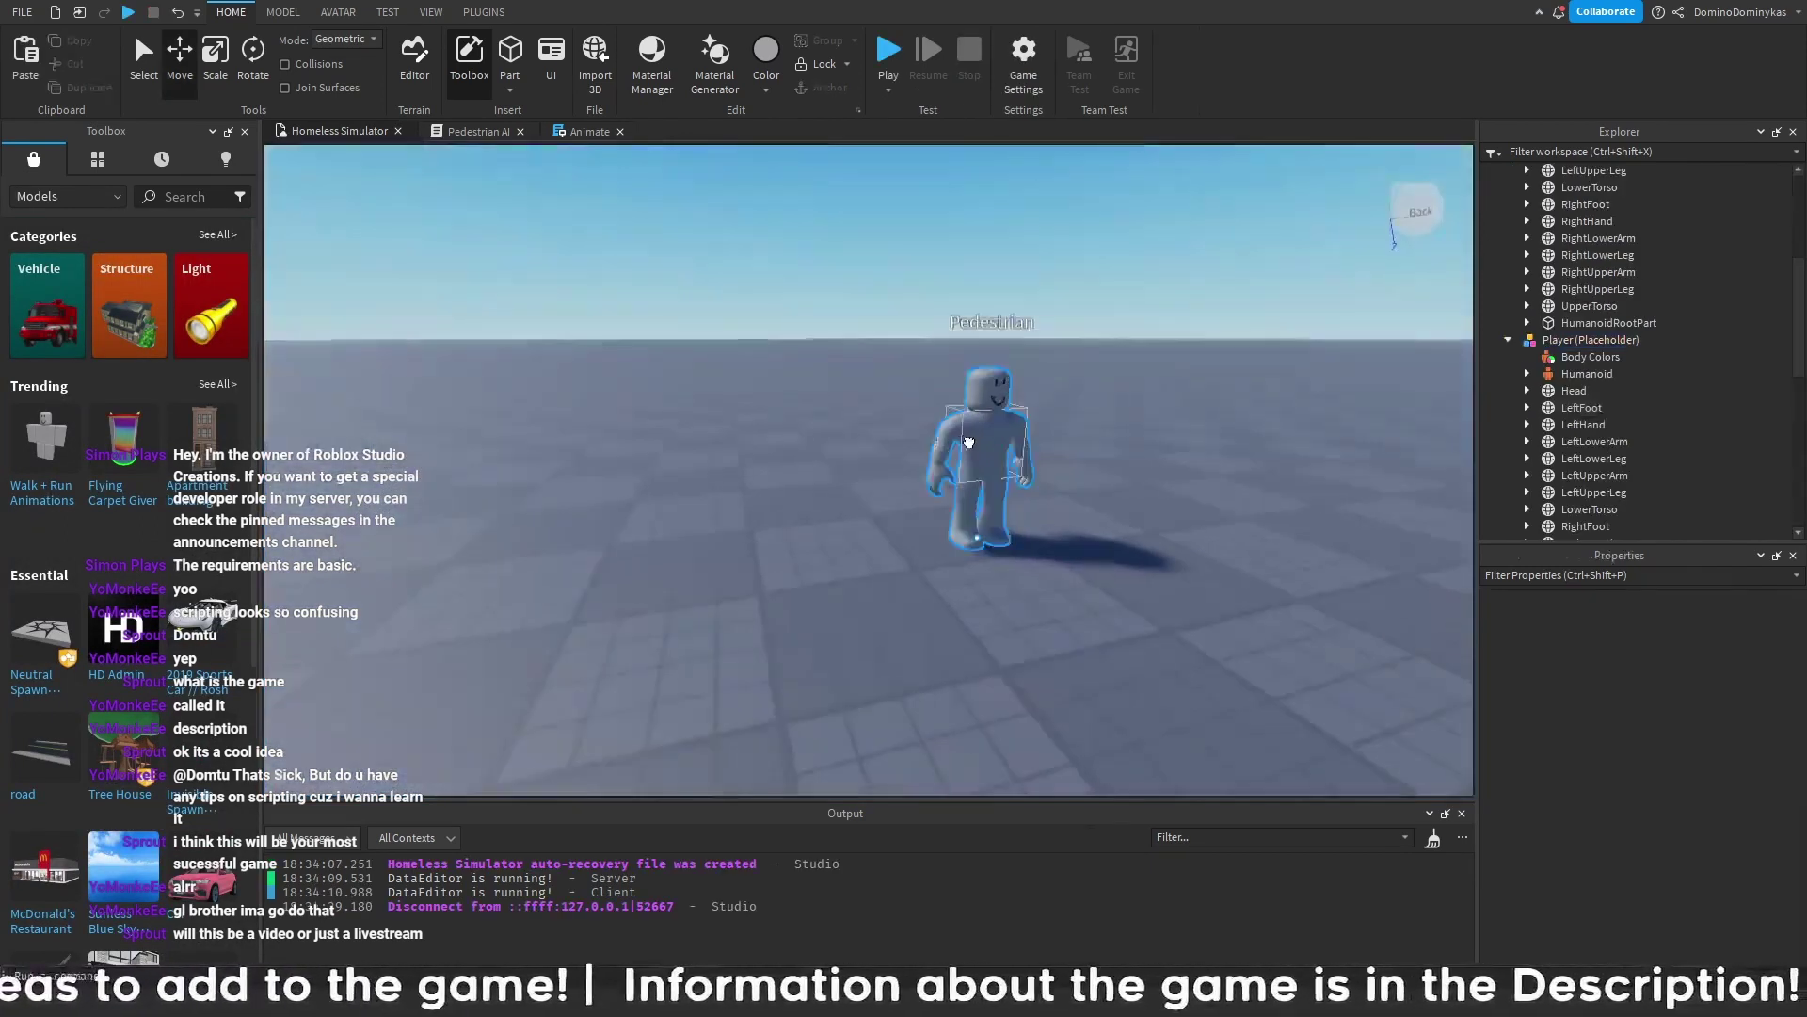
- Select the pedestrian standing on the open baseplate and look for the tools to animate it
{"action": "left_click", "coordinate": [848, 452]}
{"action": "key", "text": "f"}
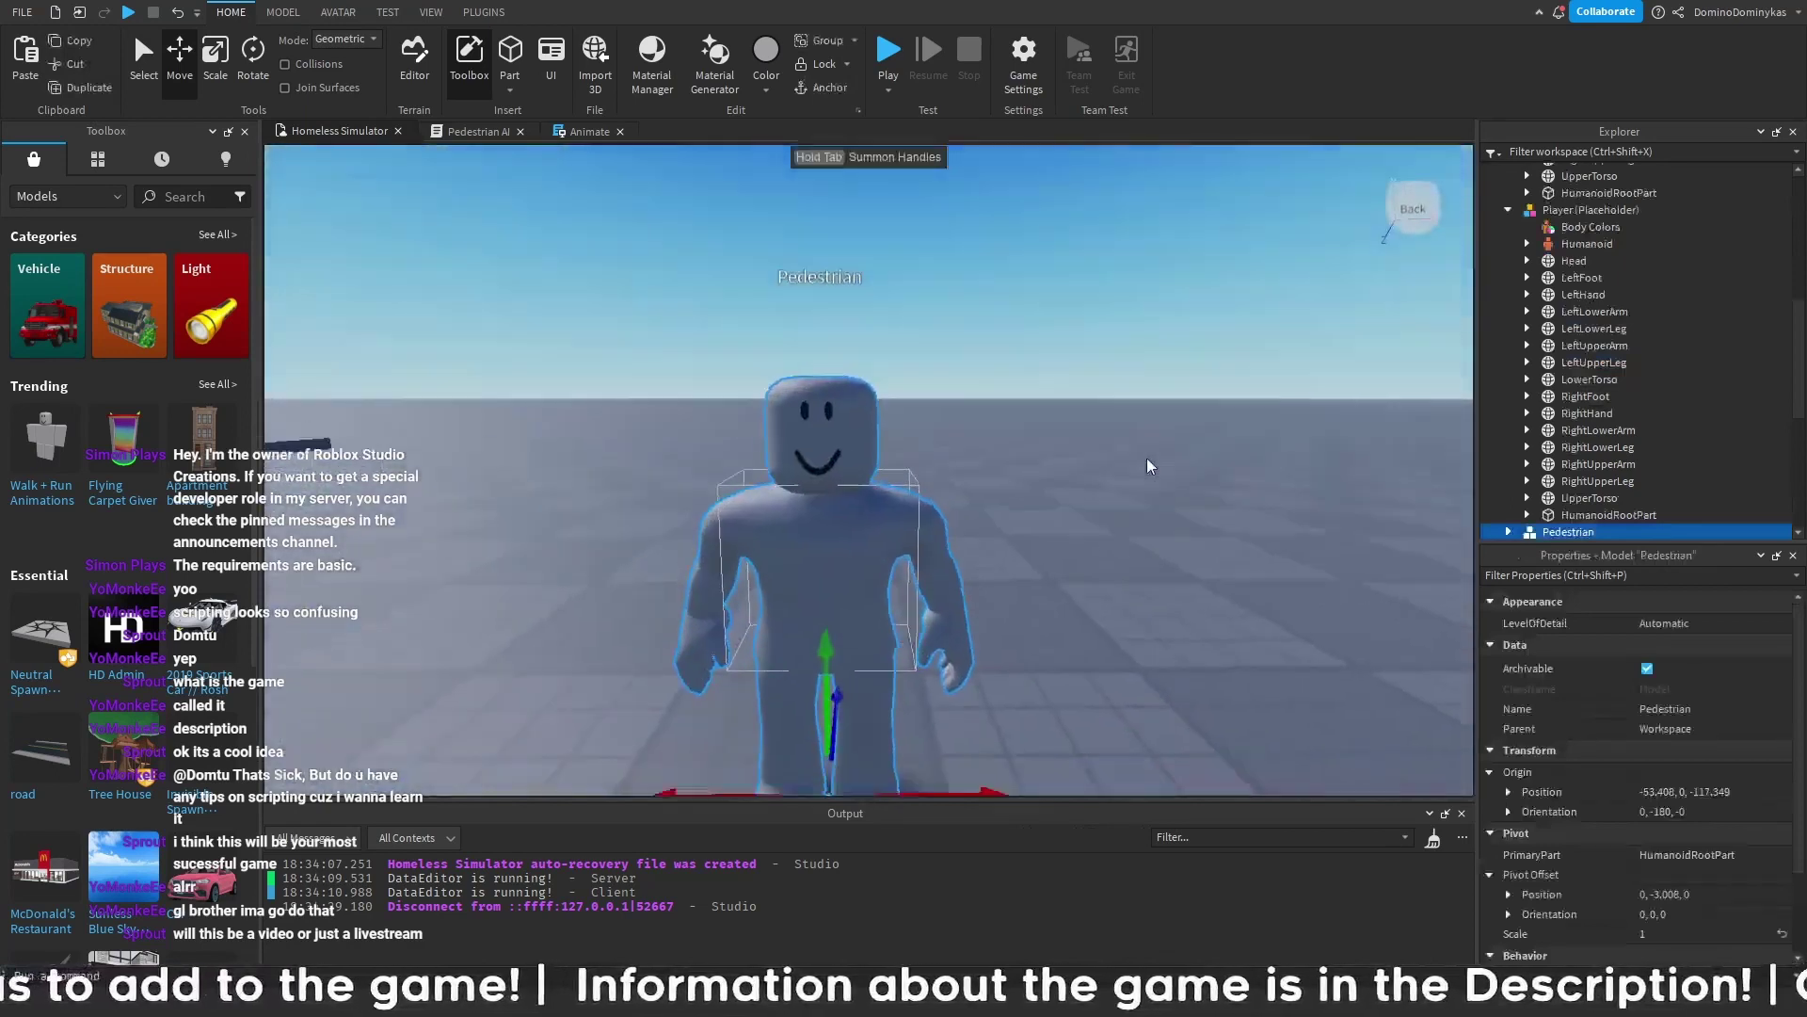
{"action": "right_click_drag", "start_coordinate": [1147, 458], "coordinate": [1005, 301]}
{"action": "scroll", "coordinate": [1005, 302], "scroll_direction": "down", "scroll_amount": 3}
{"action": "left_click", "coordinate": [387, 14]}
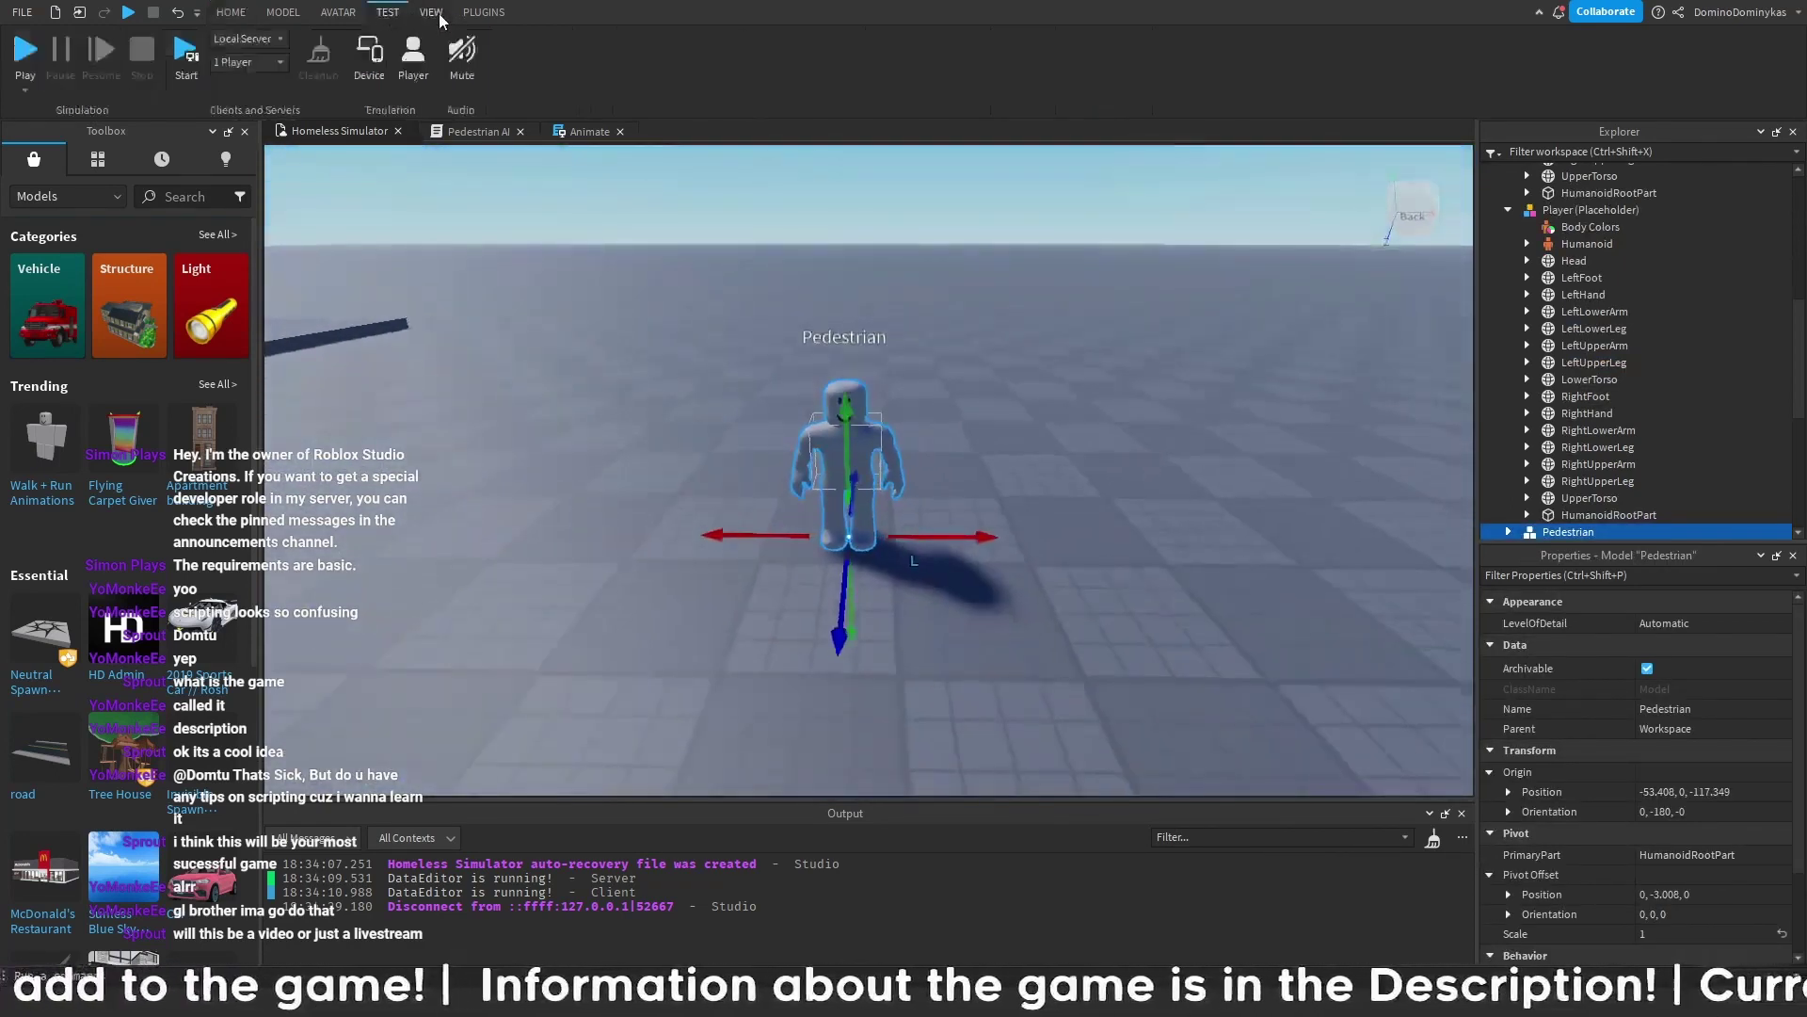
{"action": "left_click", "coordinate": [481, 14]}
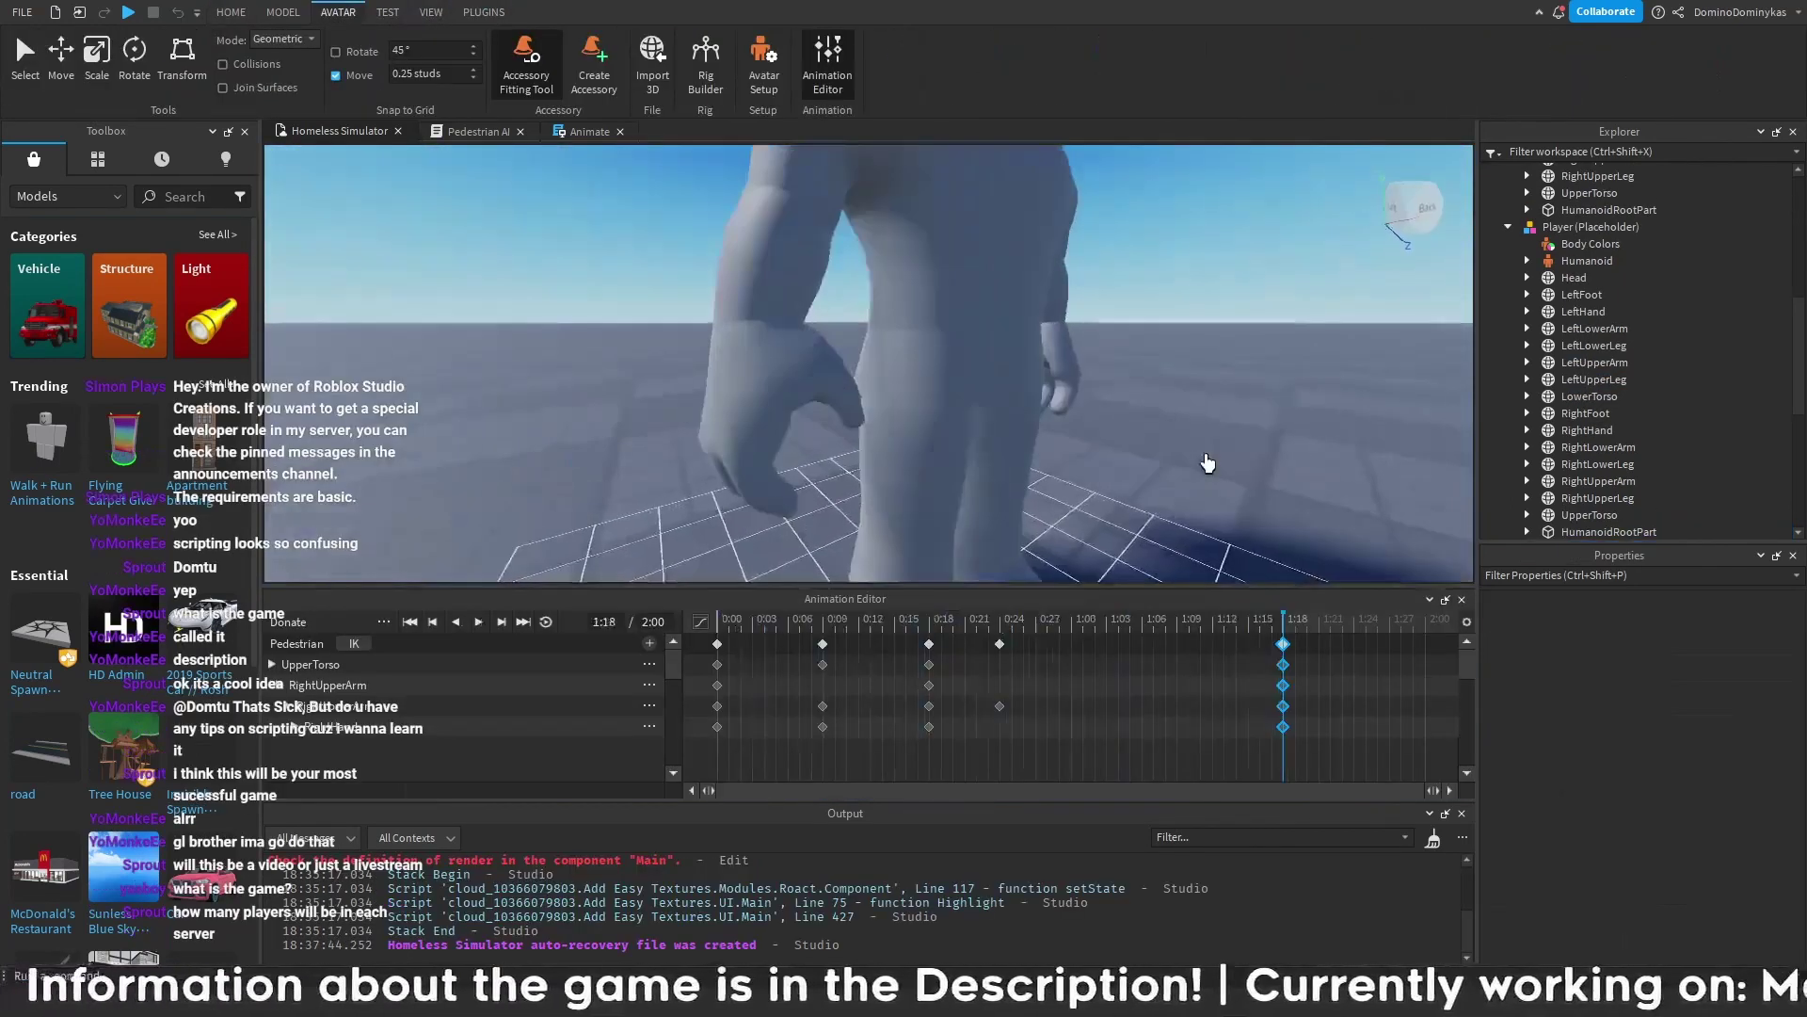
- Preview the Donate animation on the pedestrian and set the playhead to 0:09
{"action": "scroll", "coordinate": [1208, 461], "scroll_direction": "down", "scroll_amount": 3}
{"action": "key", "text": "space"}
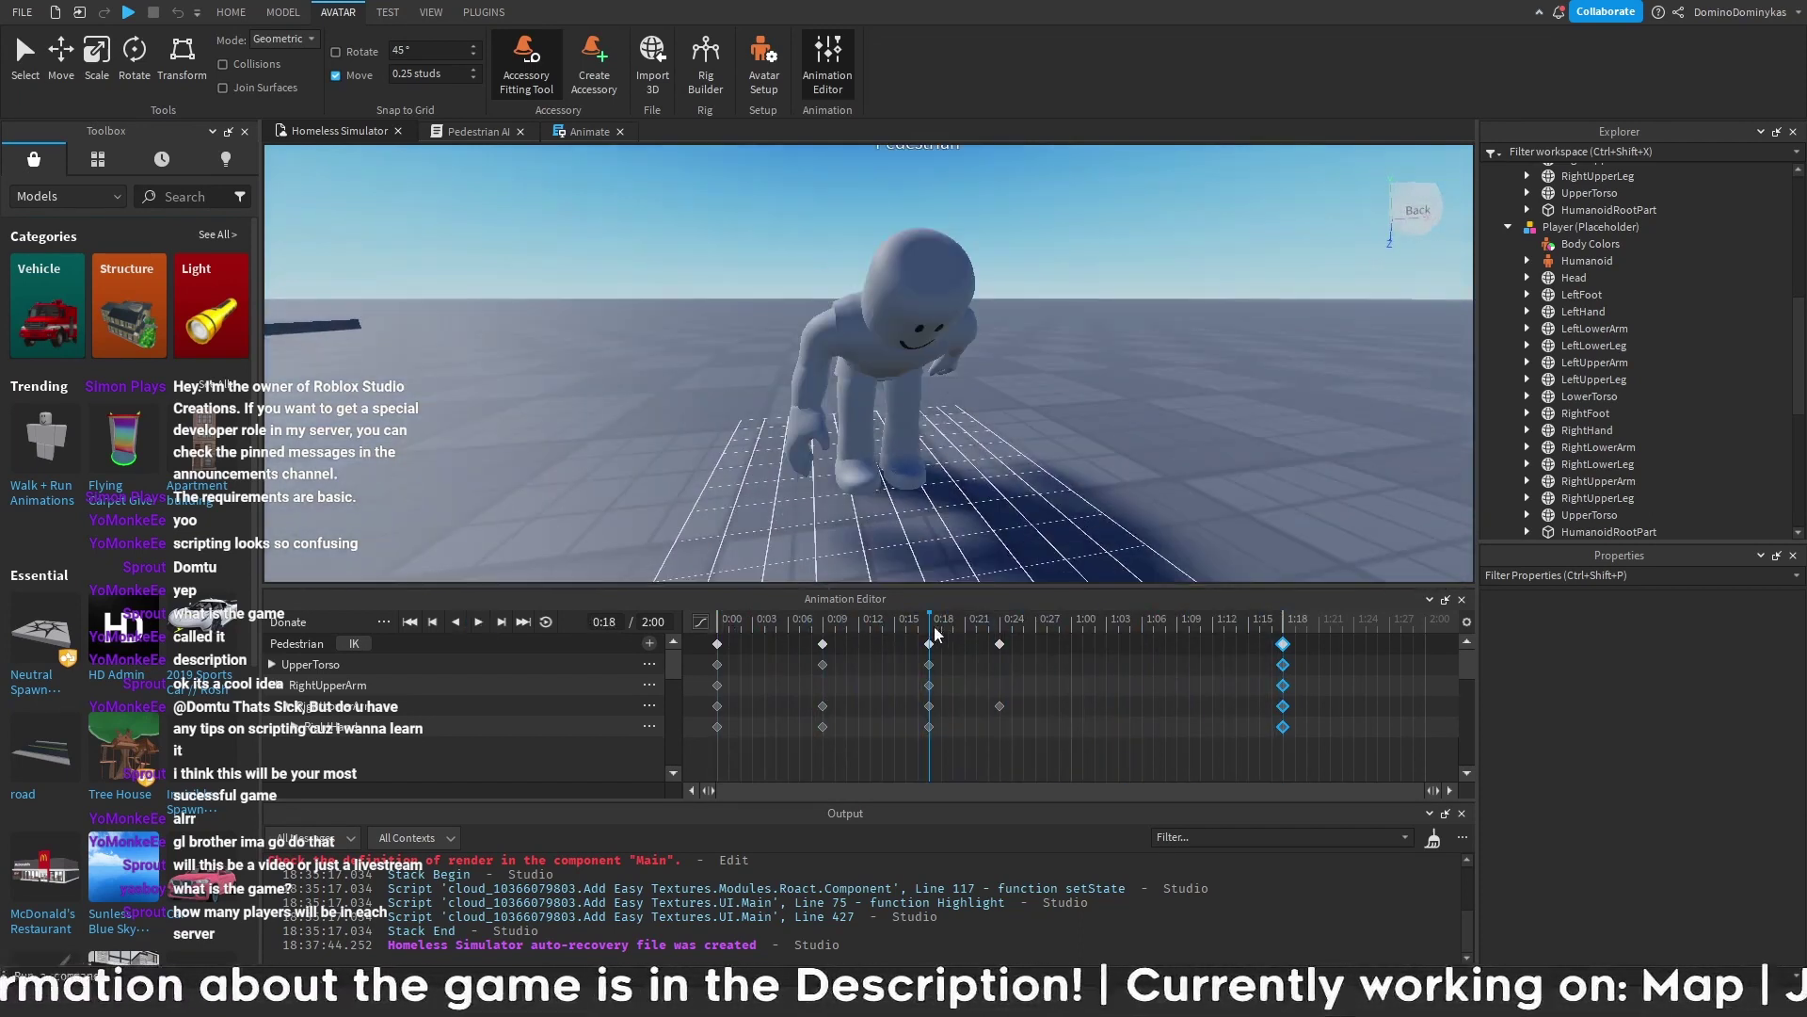
{"action": "key", "text": "space"}
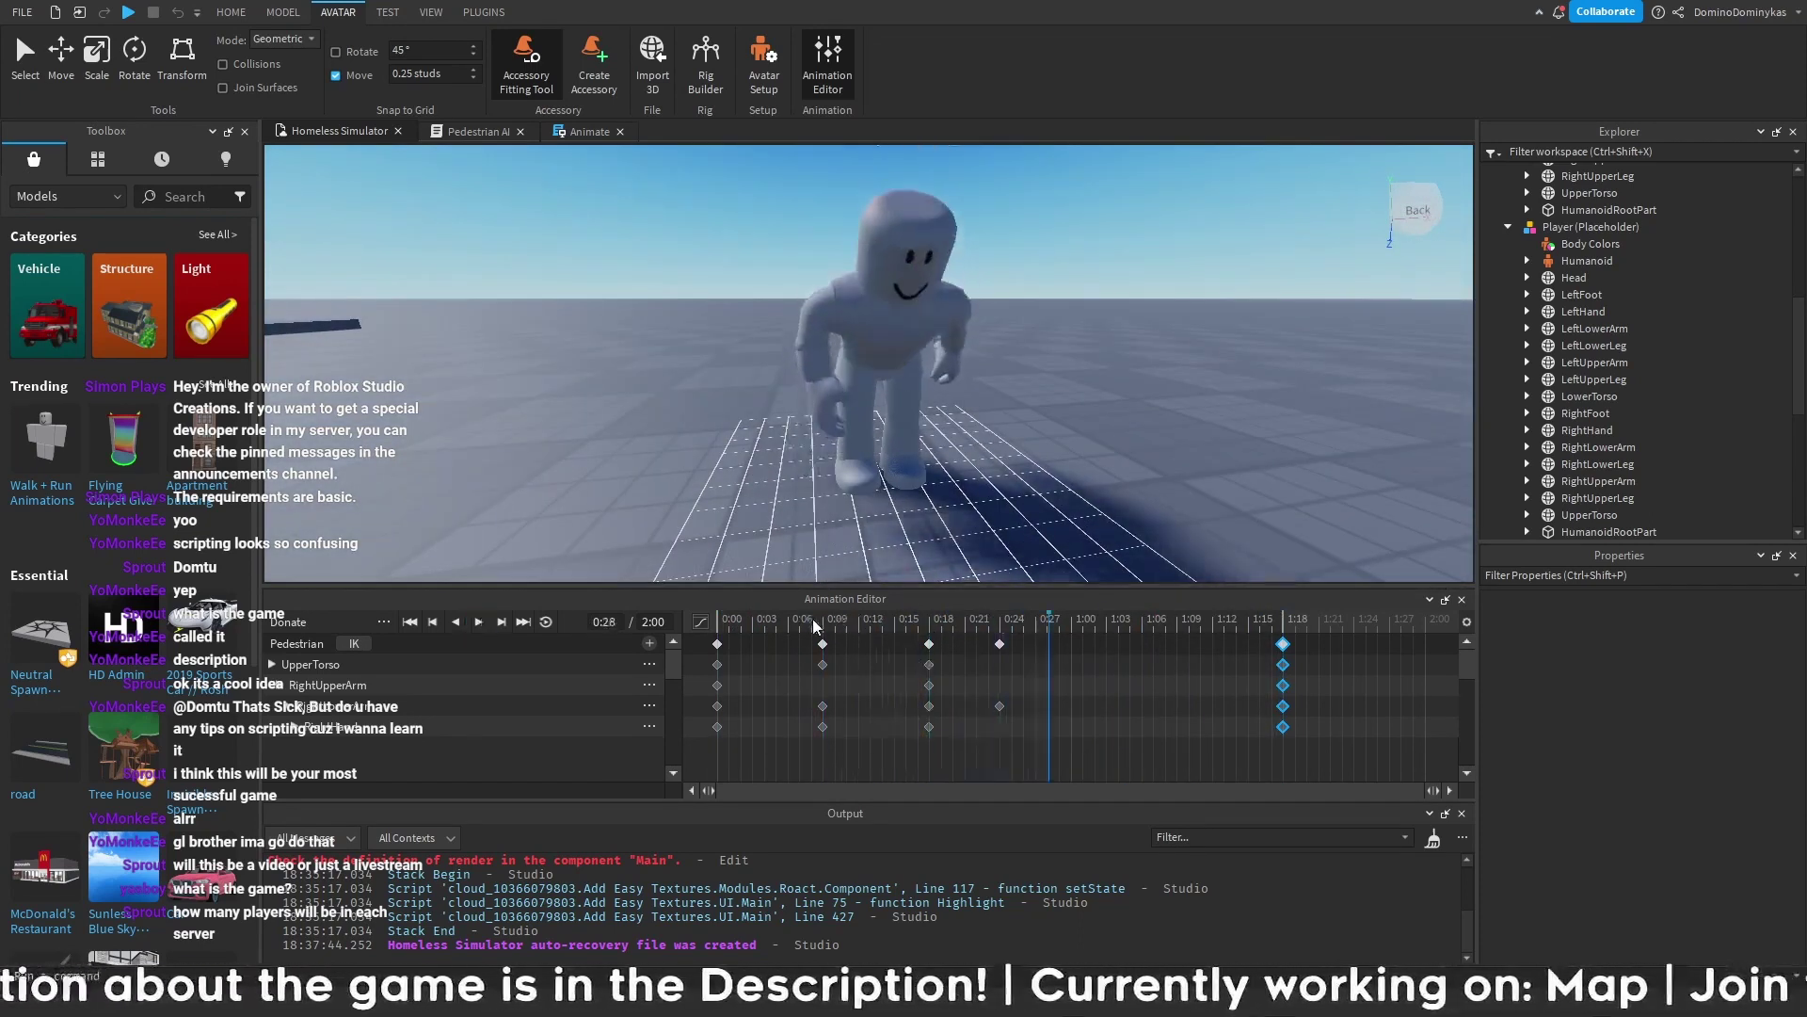
{"action": "left_click", "coordinate": [822, 622]}
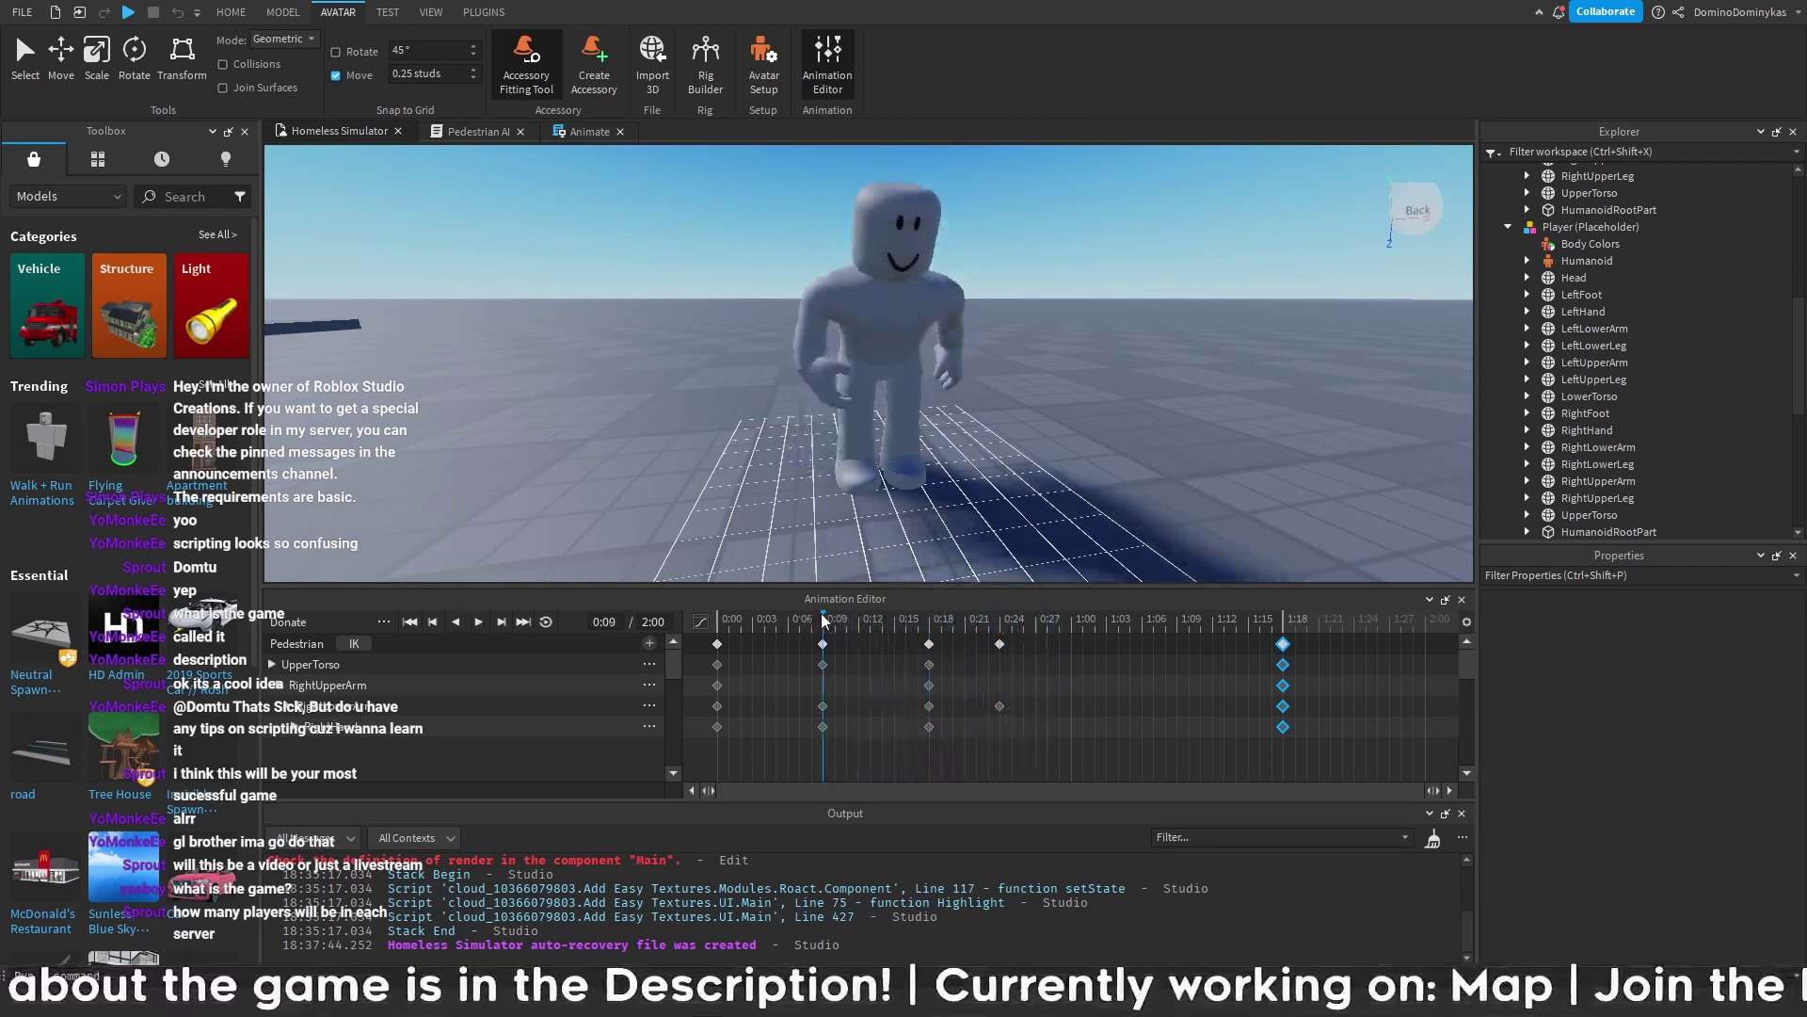
- Return the Donate animation's playhead to 0:00
{"action": "left_click_drag", "start_coordinate": [822, 622], "coordinate": [717, 621]}
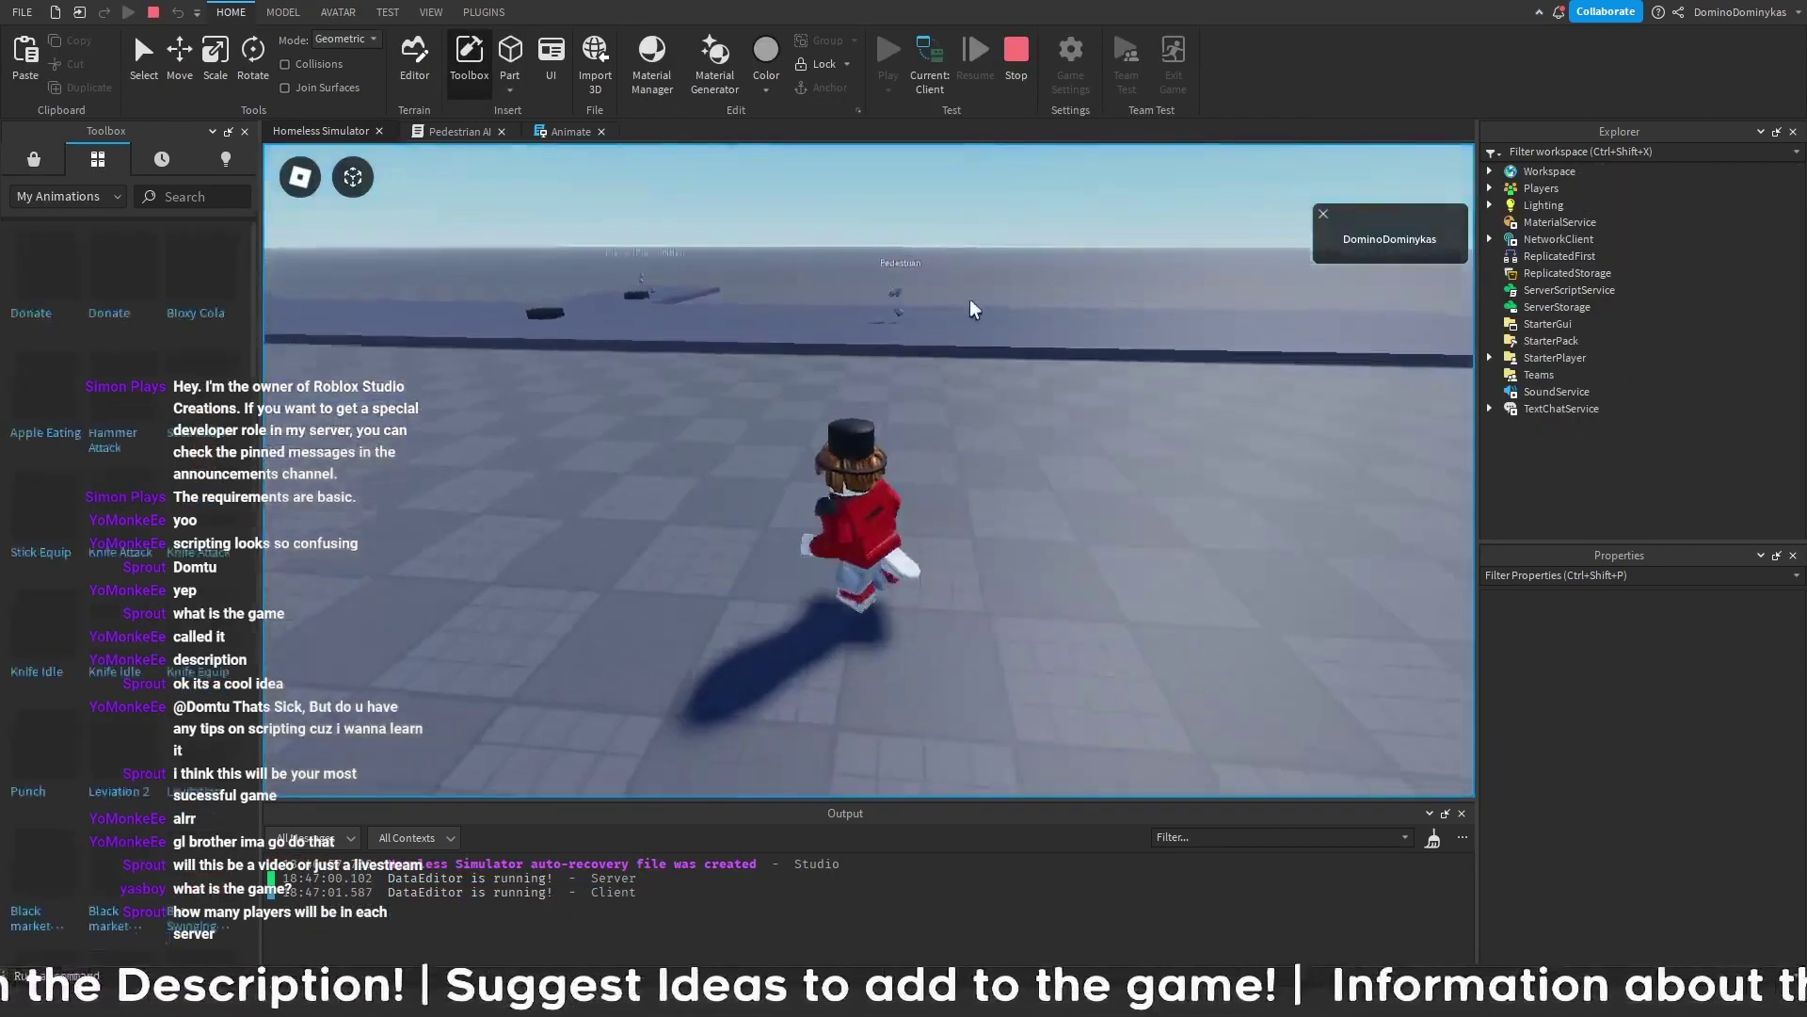
- Playtest the place, walking the character toward the sidewalk to watch the pedestrian approach the hat near Player (Placeholder)
{"action": "key", "text": "w"}
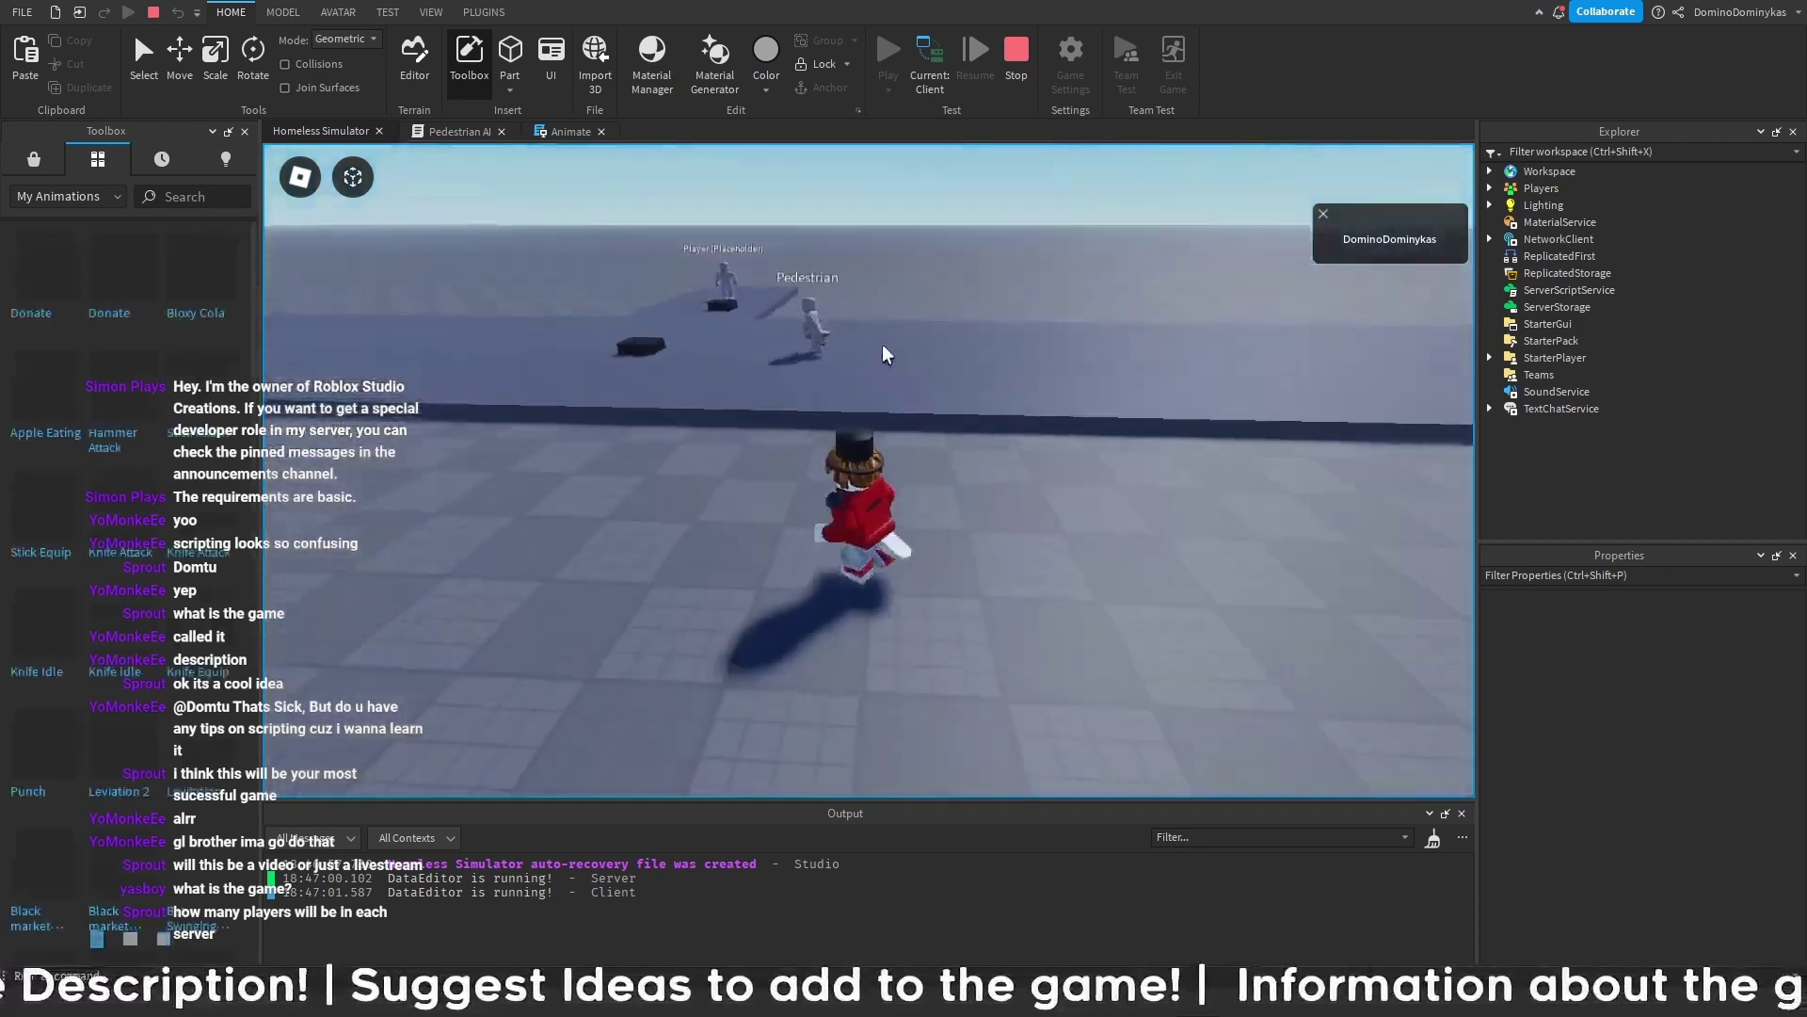
{"action": "key", "text": "w"}
{"action": "right_click_drag", "start_coordinate": [883, 345], "coordinate": [934, 364]}
{"action": "key", "text": "s"}
{"action": "scroll", "coordinate": [934, 364], "scroll_direction": "down", "scroll_amount": 3}
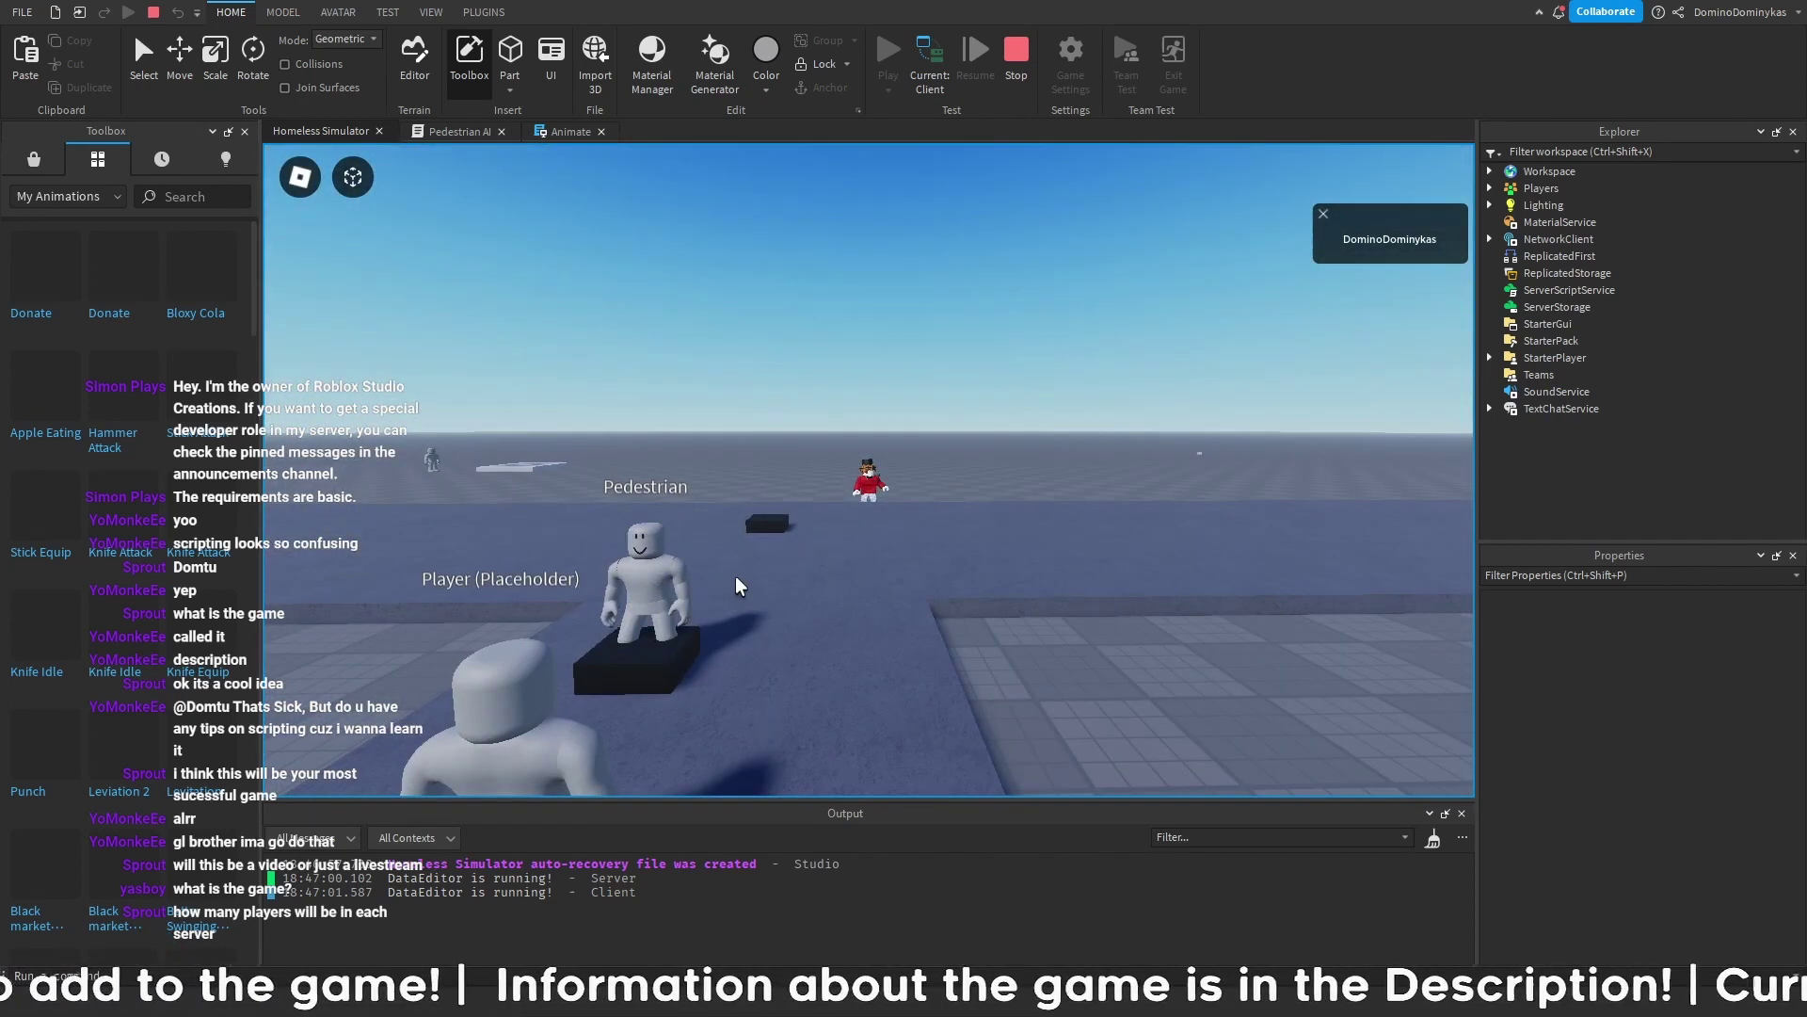
{"action": "right_click_drag", "start_coordinate": [879, 593], "coordinate": [879, 593]}
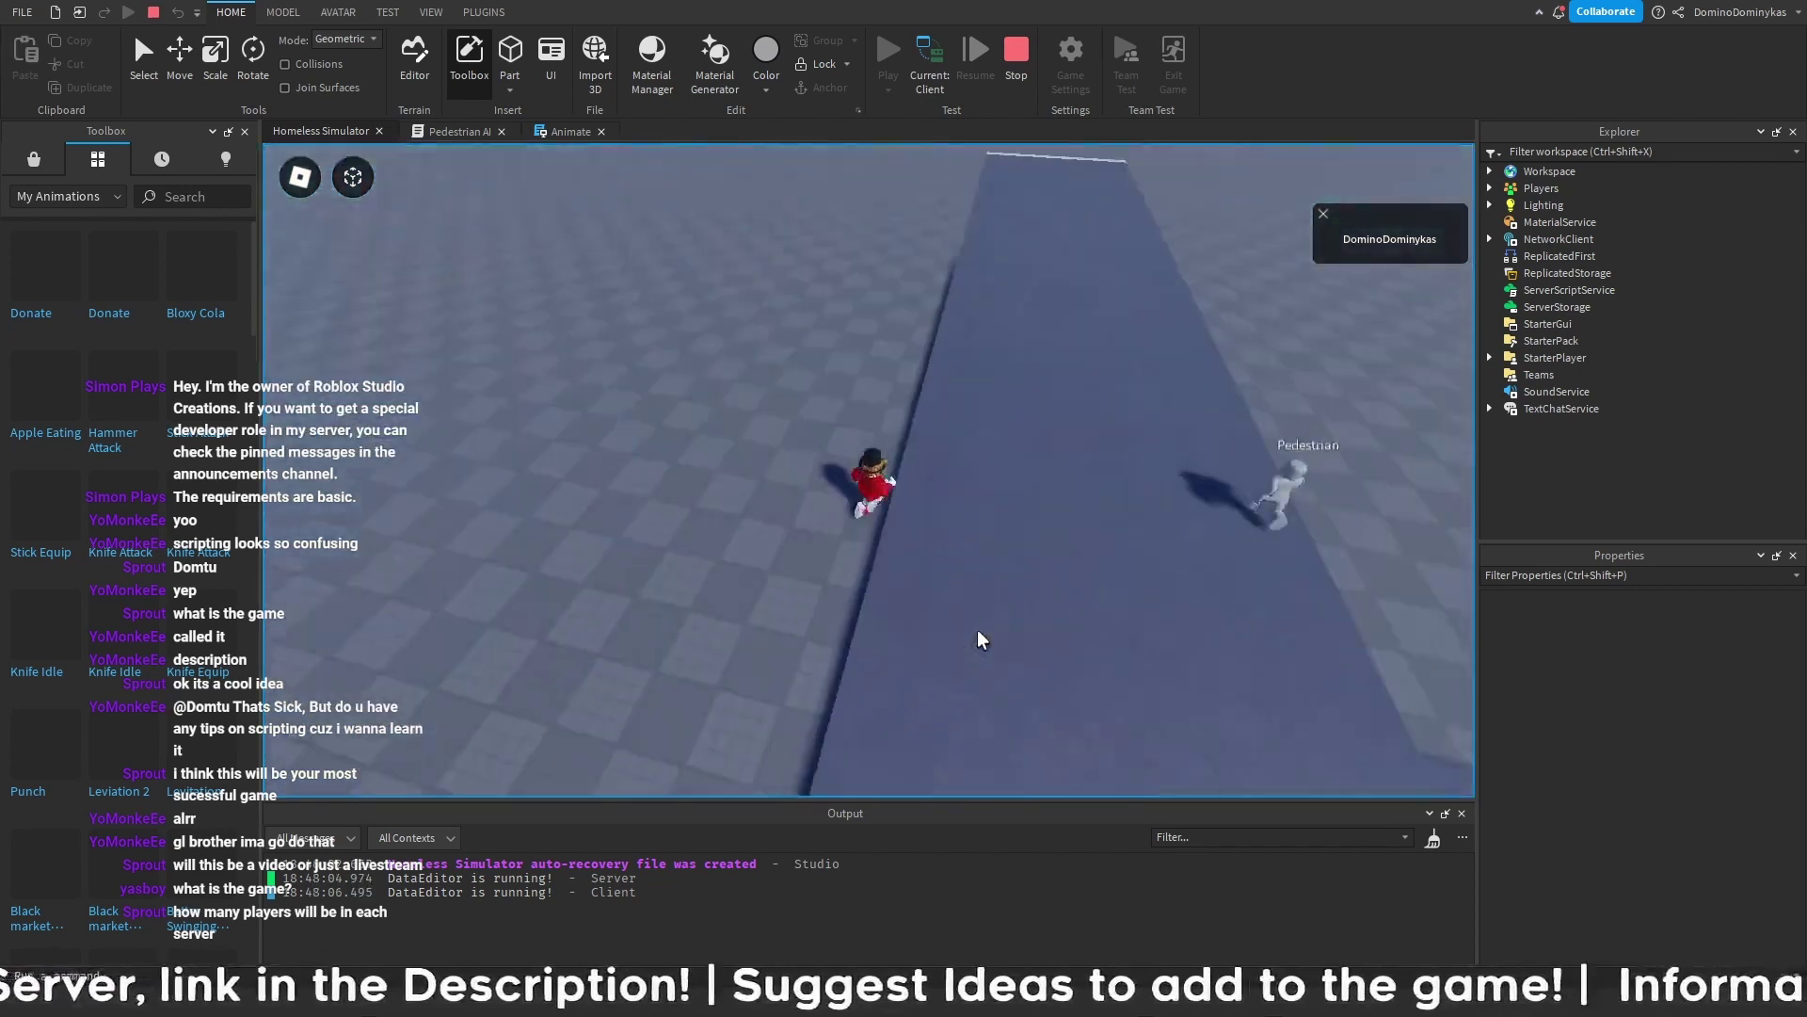
- Follow the pedestrian along the sidewalk to its far end during a playtest, and stop the test
{"action": "key", "text": "w"}
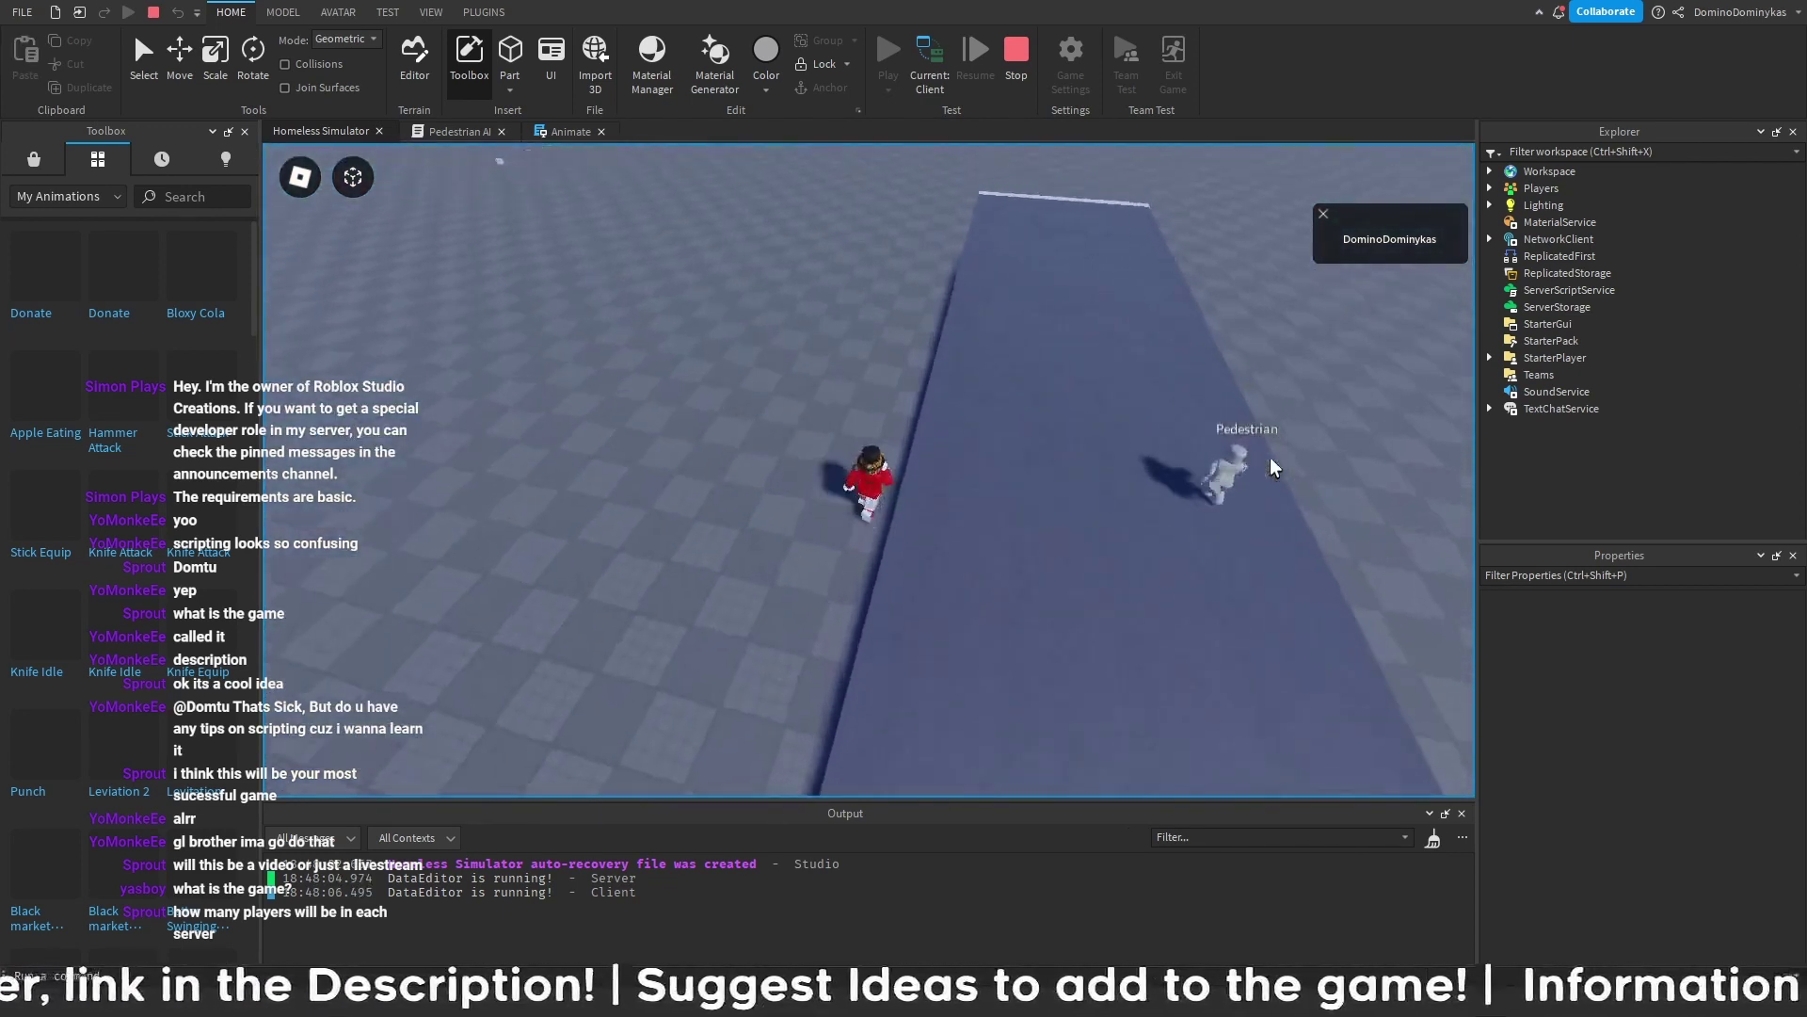
{"action": "key", "text": "w"}
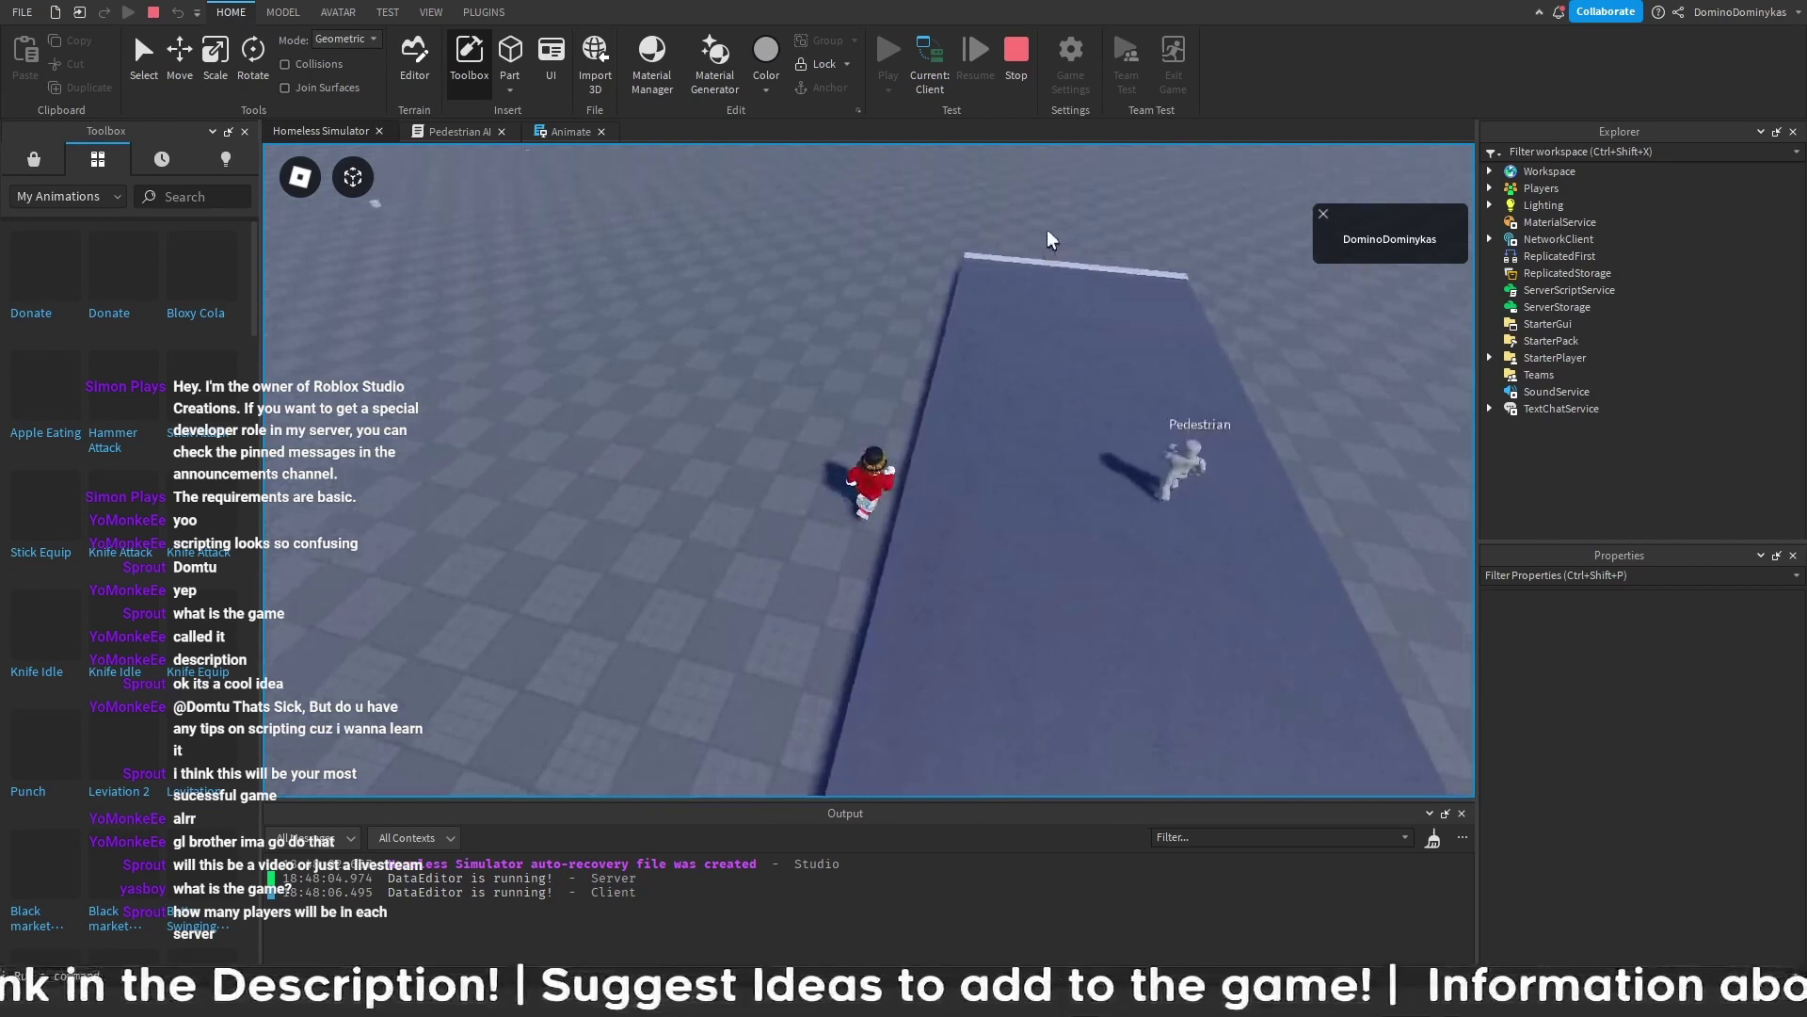
{"action": "key", "text": "w"}
{"action": "right_click_drag", "start_coordinate": [806, 371], "coordinate": [813, 374]}
{"action": "key", "text": "w"}
{"action": "key", "text": "s"}
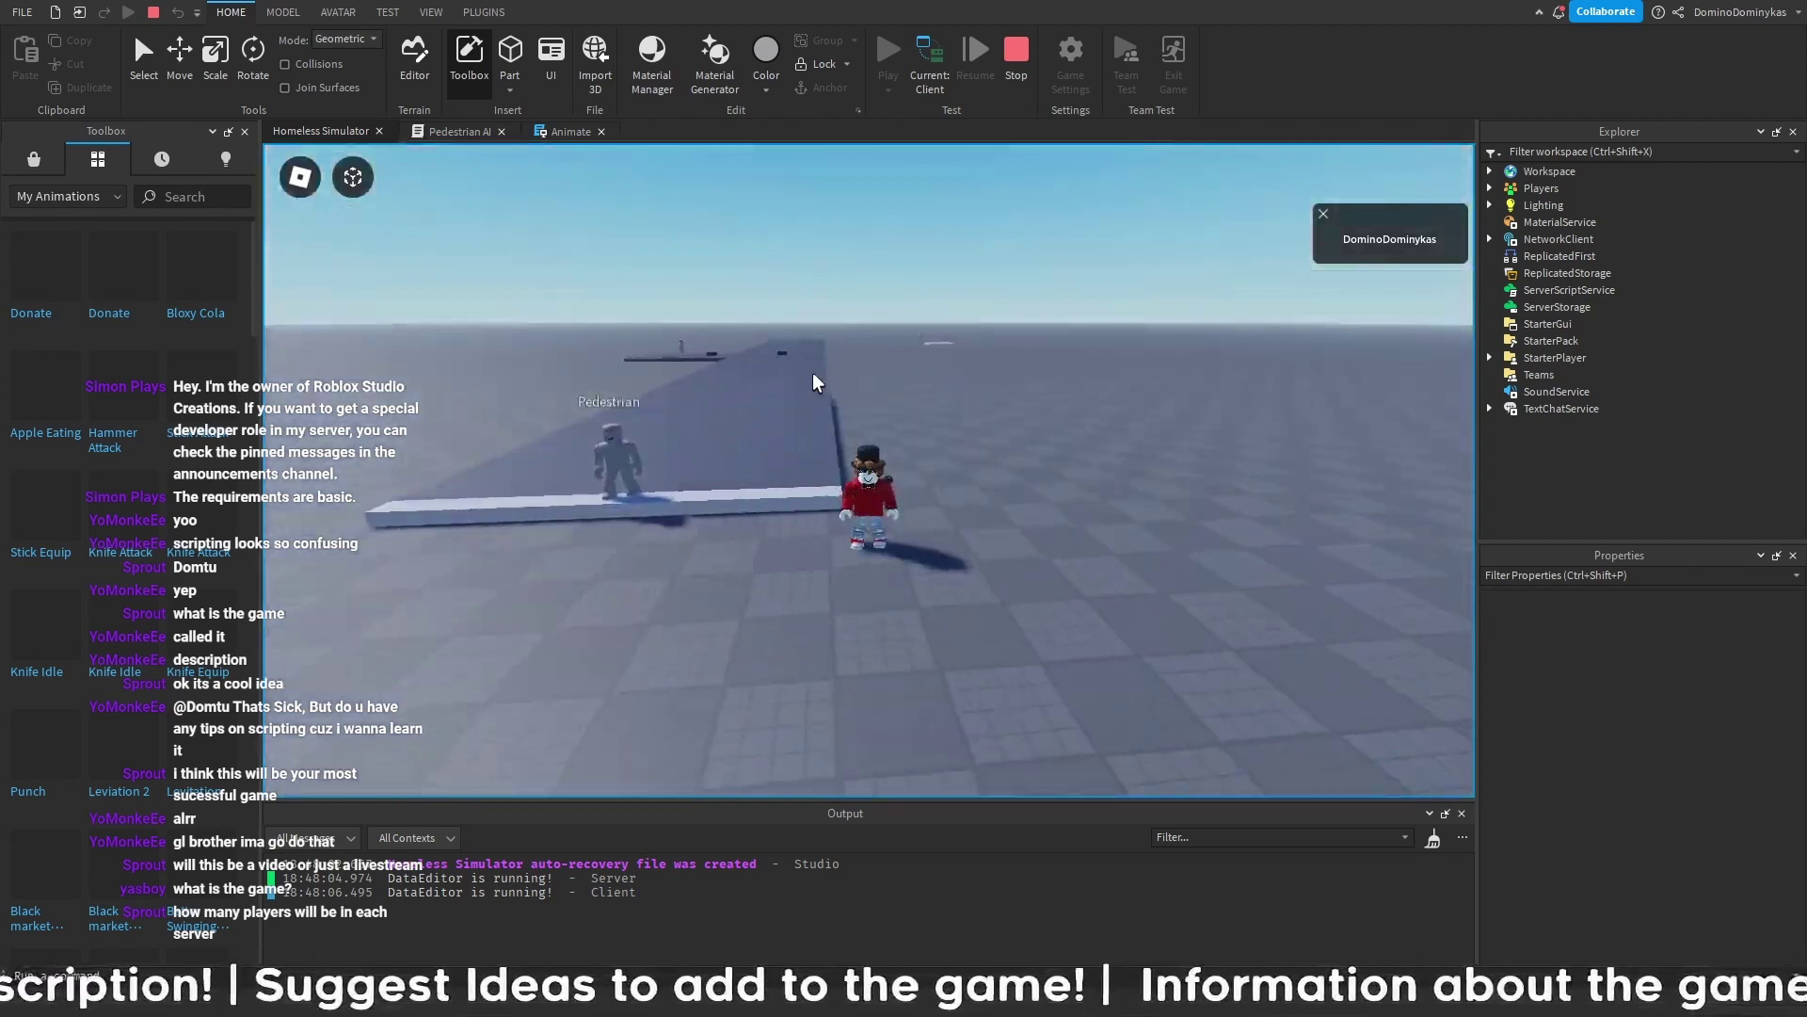
{"action": "key", "text": "shift+F5"}
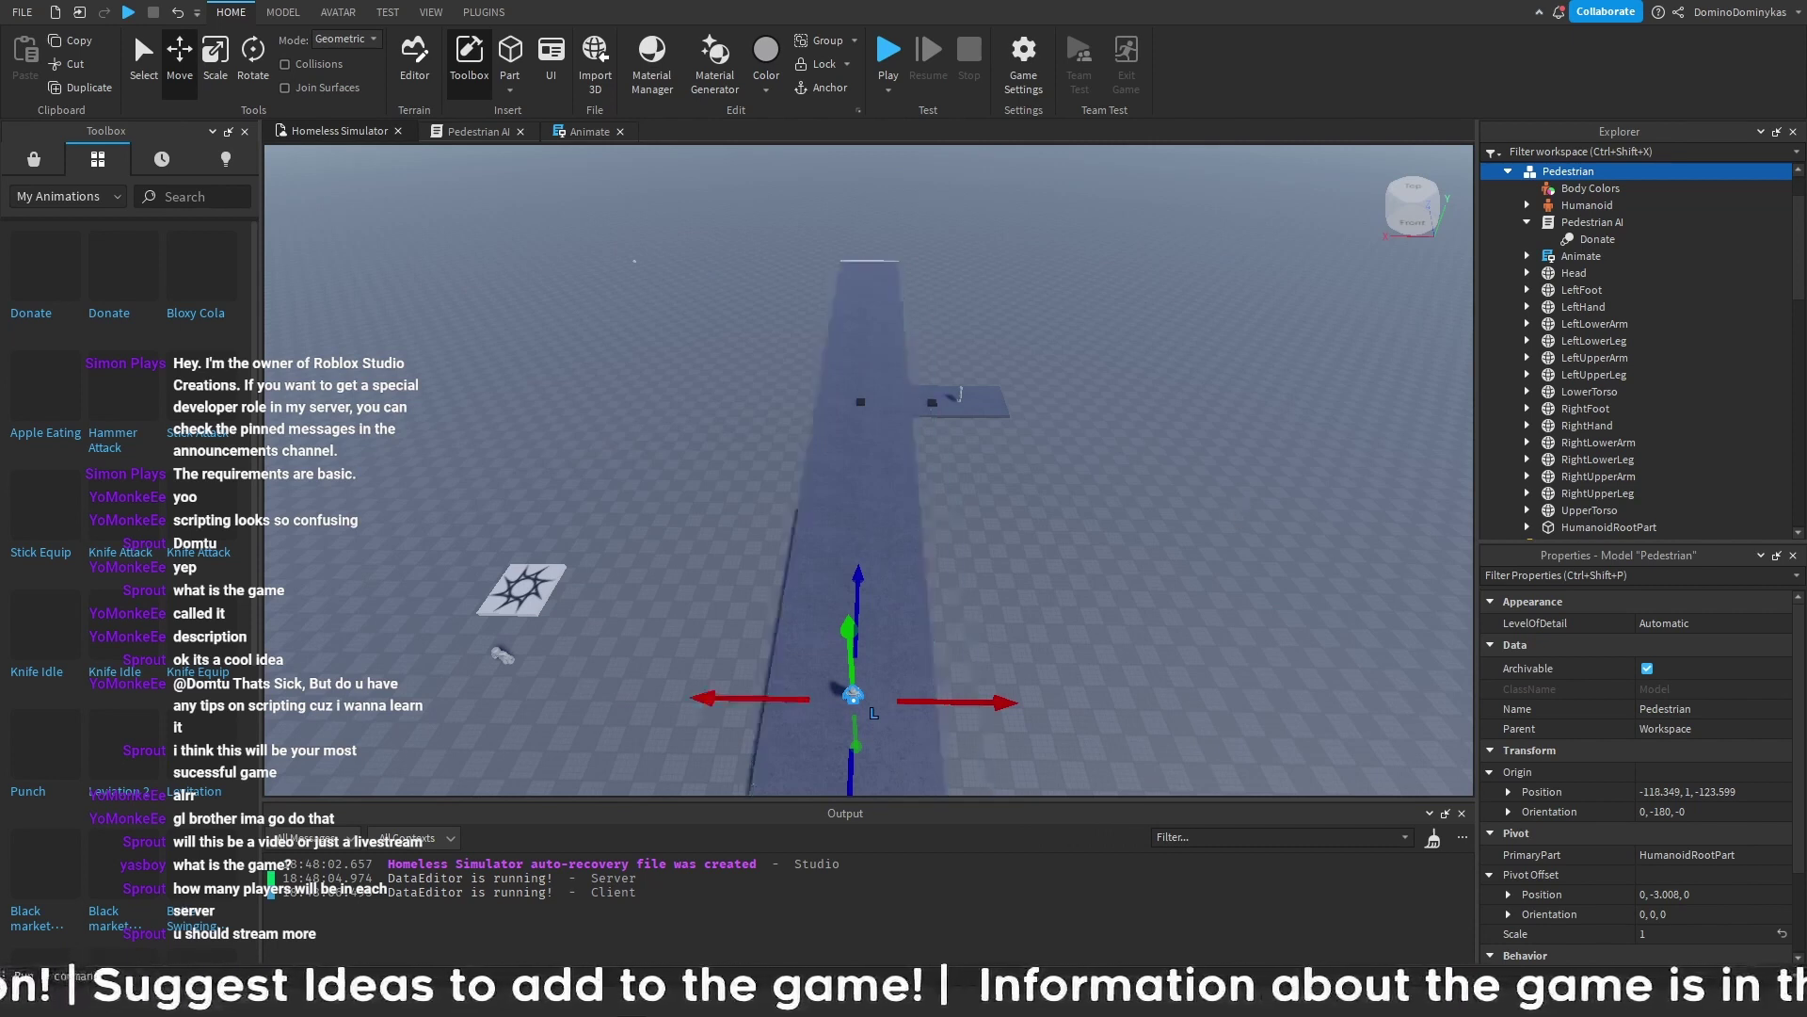
- Insert a new script into ServerScriptService and open it for editing
{"action": "left_click", "coordinate": [1326, 542]}
{"action": "scroll", "coordinate": [1489, 386], "scroll_direction": "down", "scroll_amount": 10}
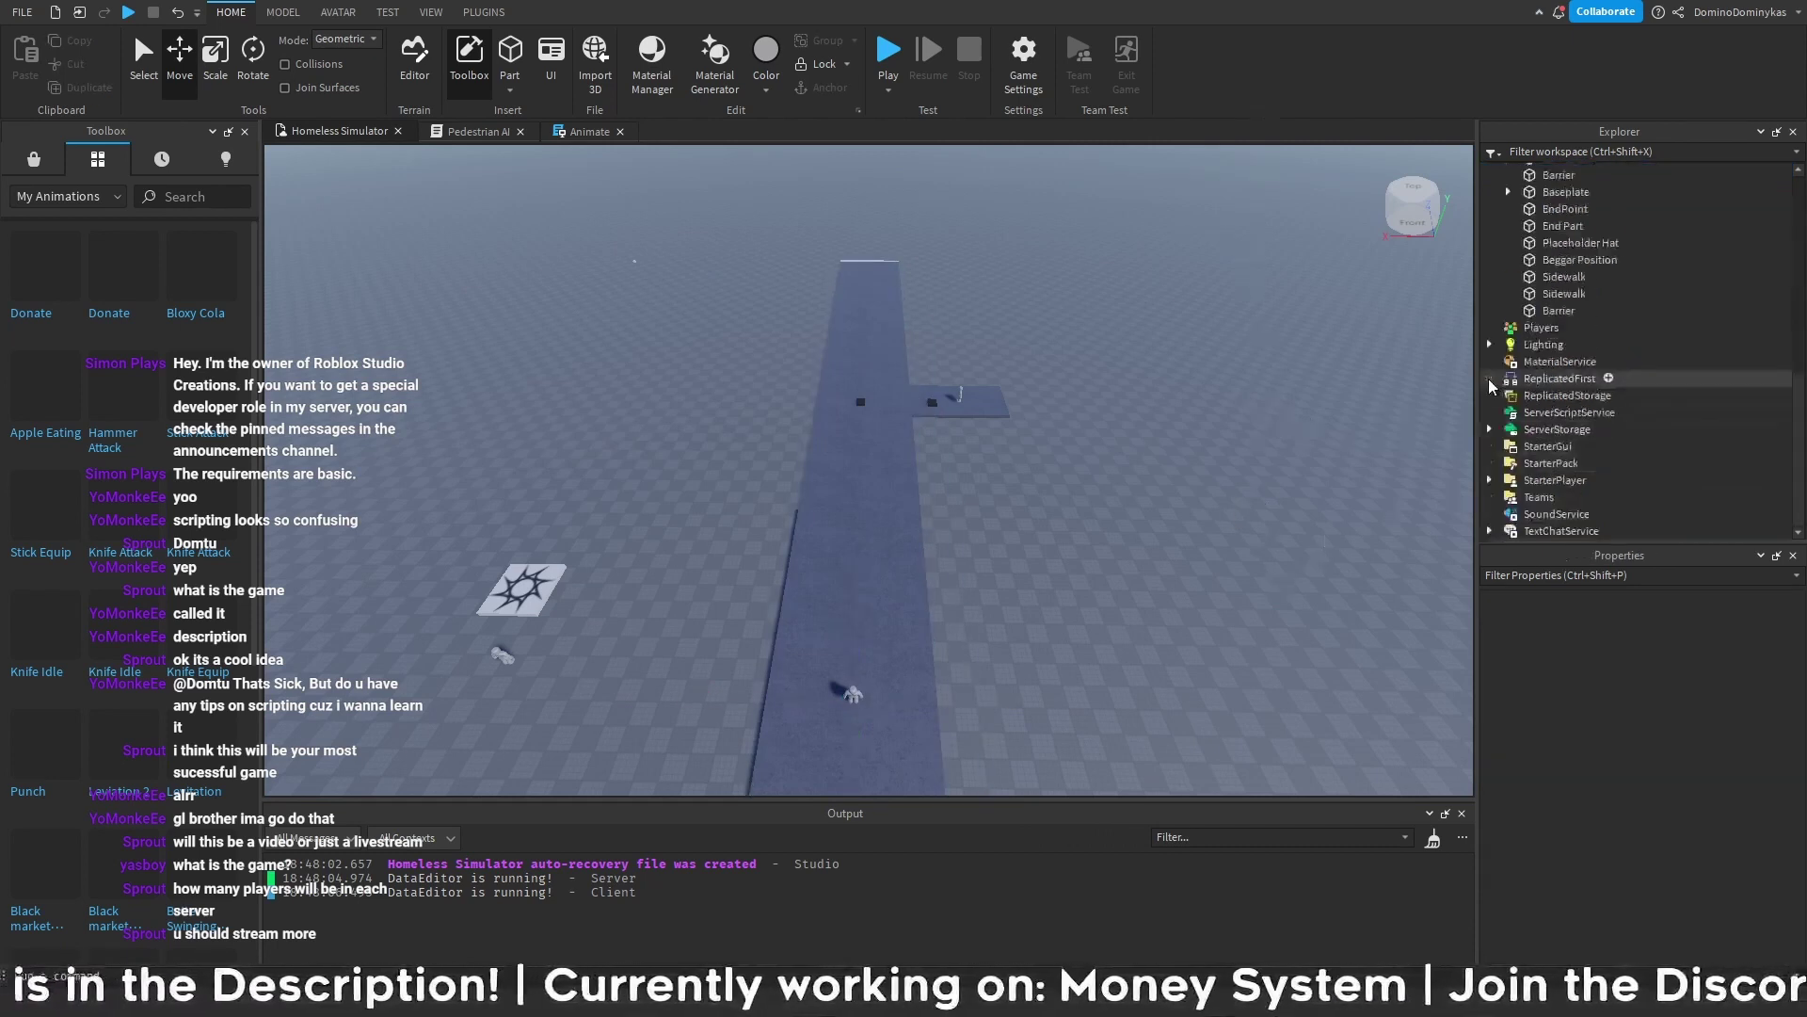
{"action": "left_click", "coordinate": [1583, 414]}
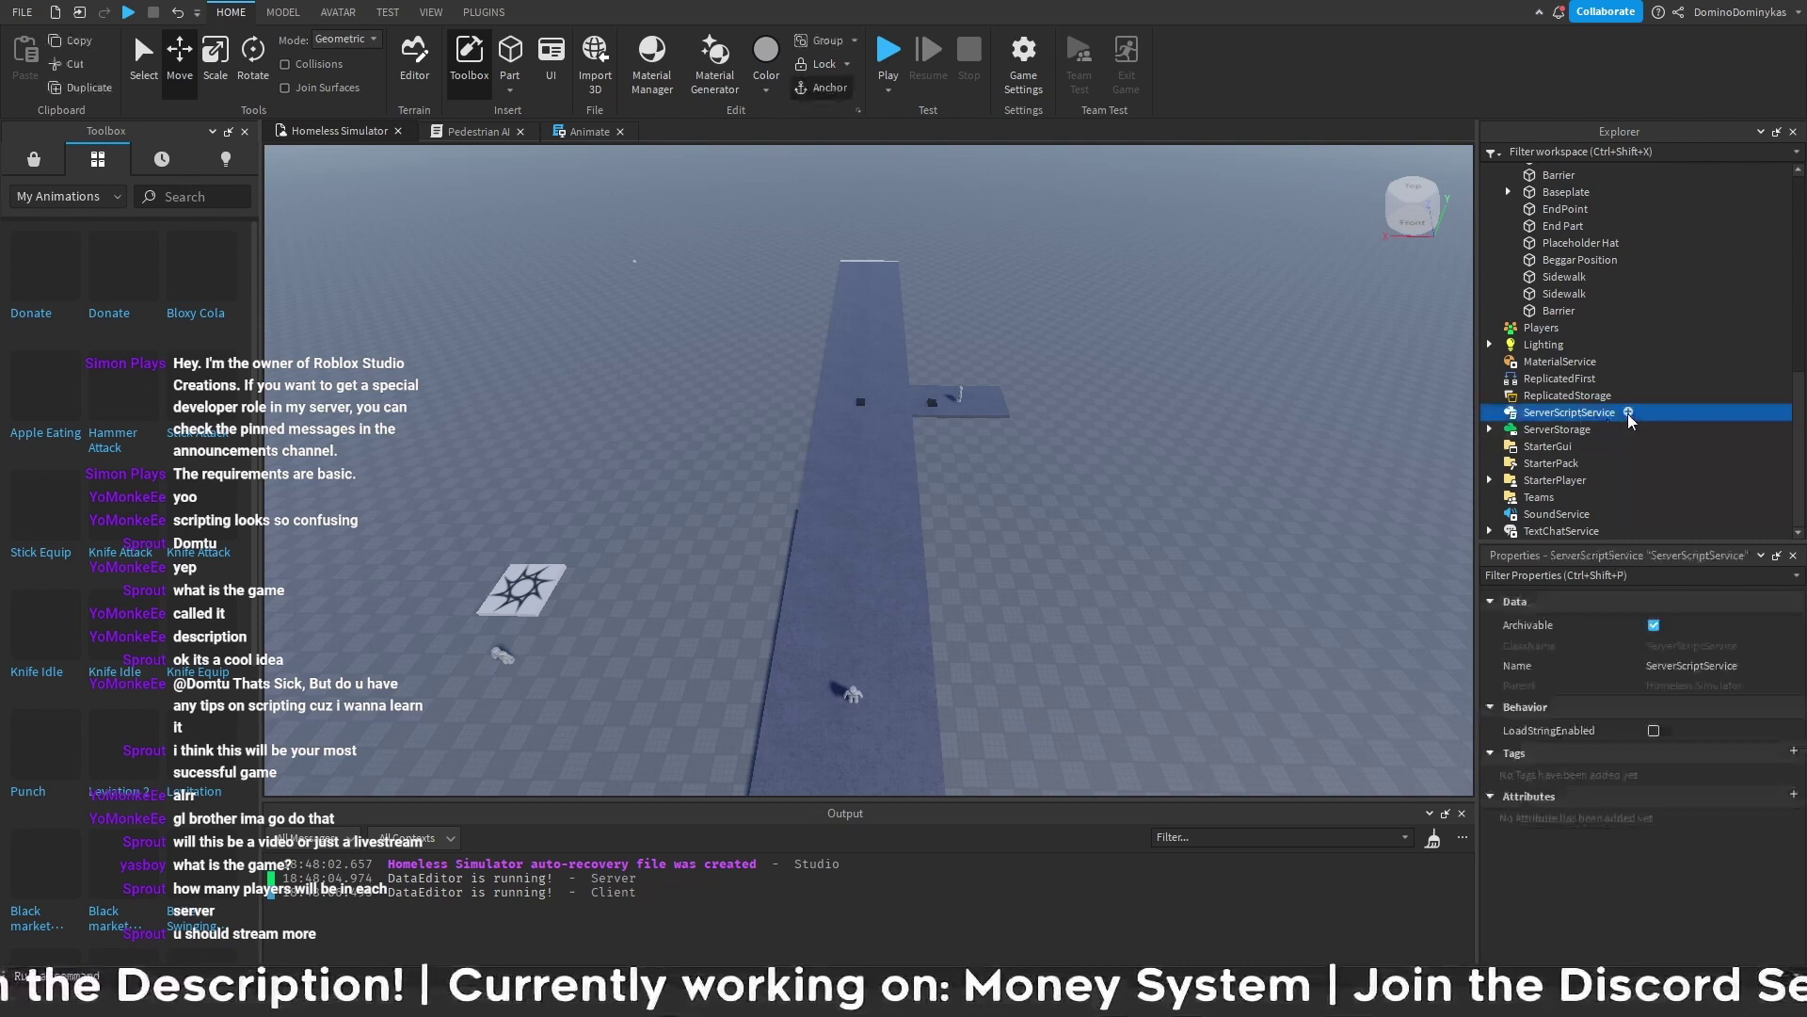
{"action": "left_click", "coordinate": [1628, 488]}
{"action": "double_click", "coordinate": [1589, 430]}
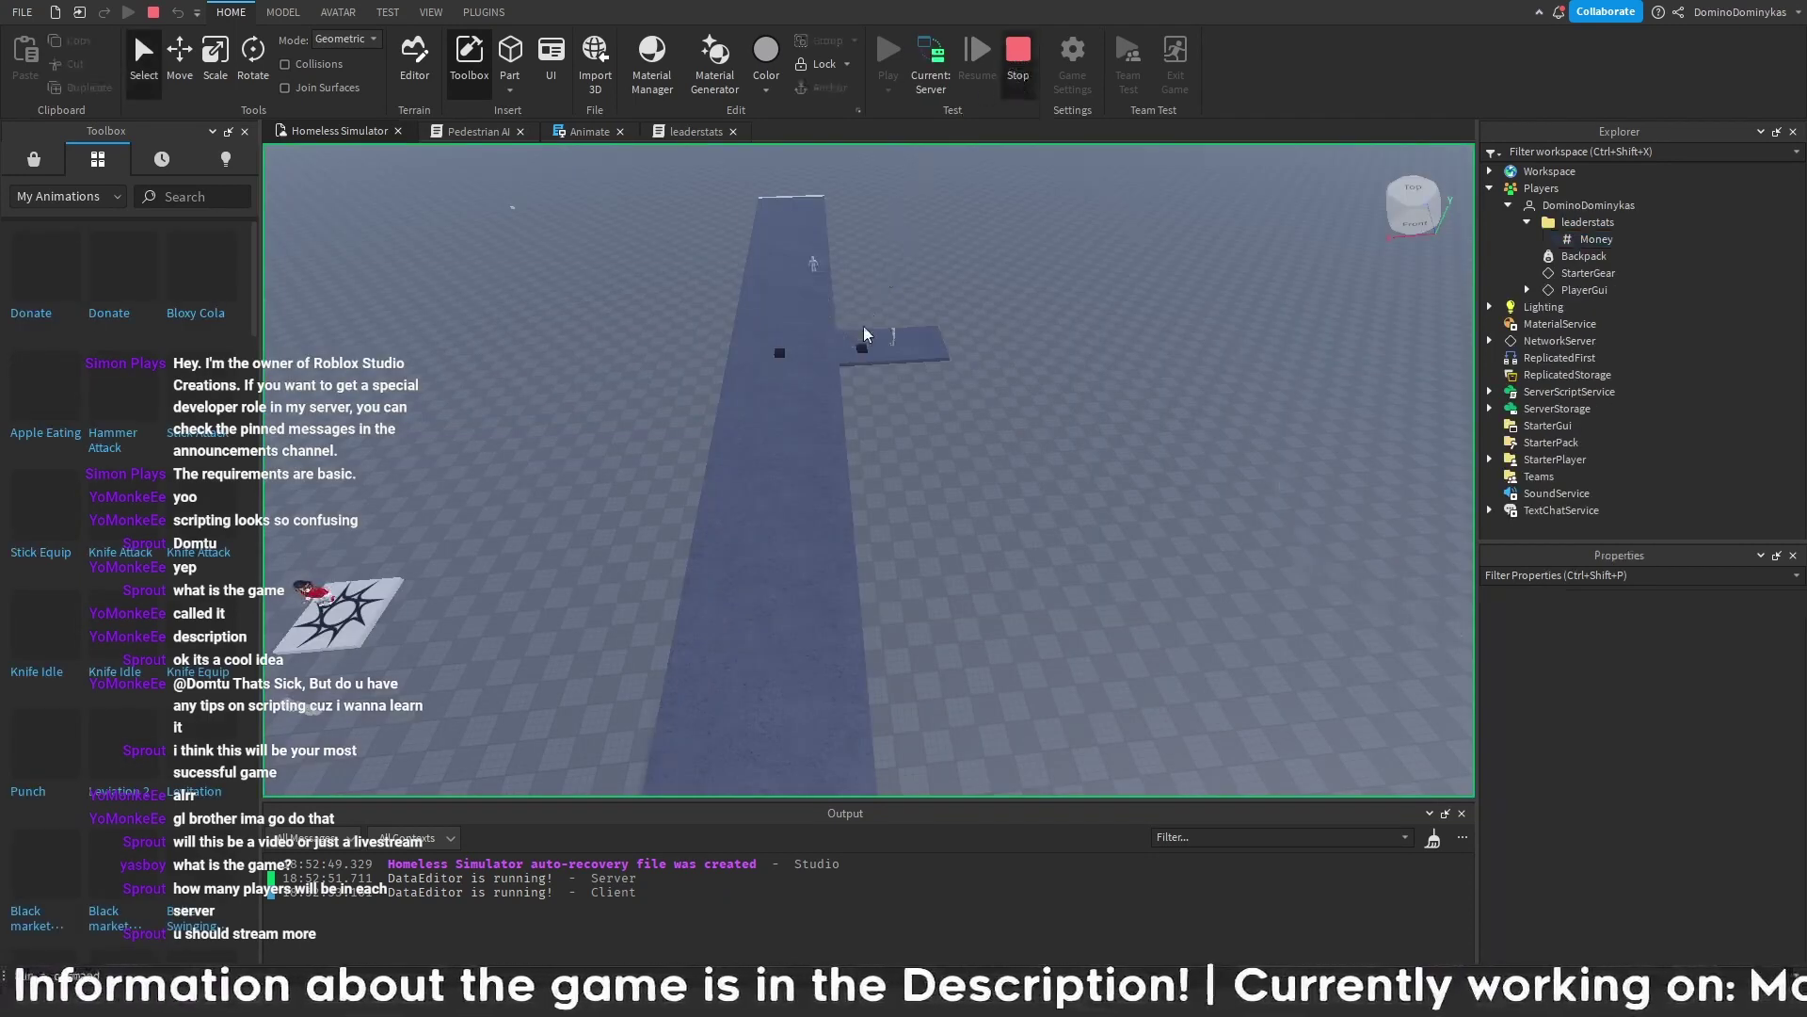
- Stop the playtest and examine the side plot around Player (Placeholder) and the black hat parts from several angles
{"action": "key", "text": "shift+F5"}
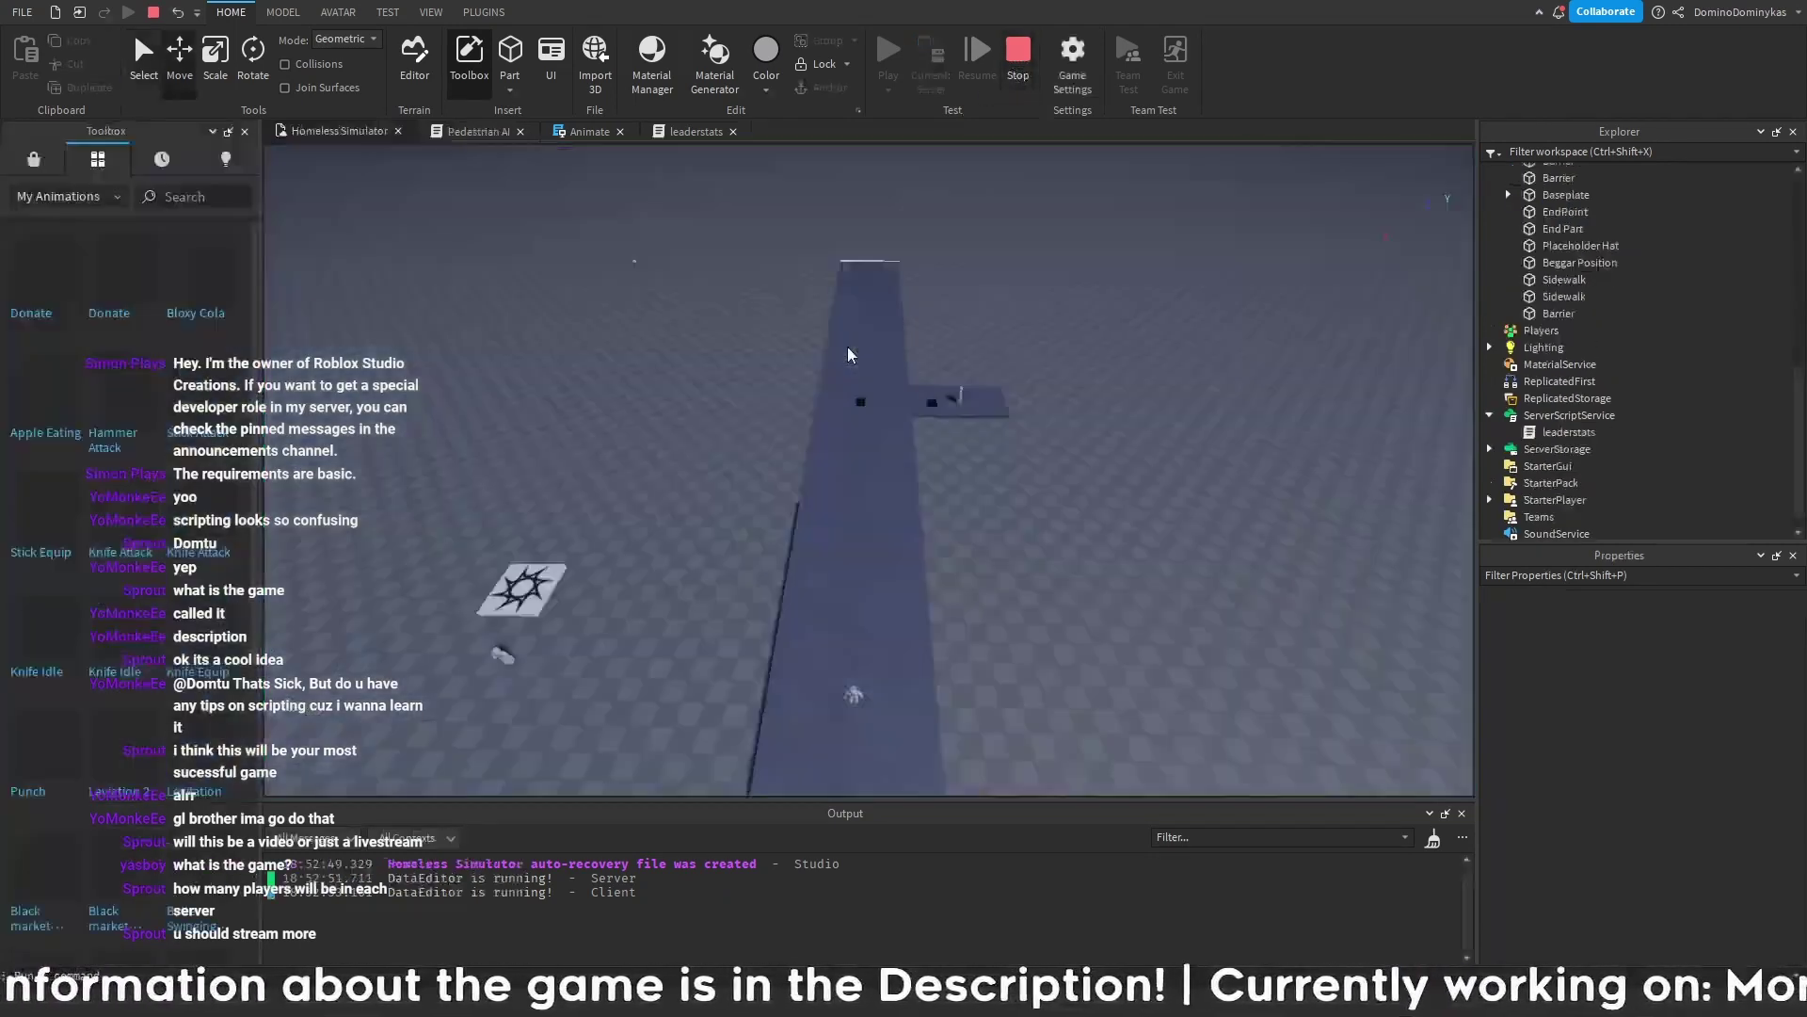
{"action": "scroll", "coordinate": [1000, 349], "scroll_direction": "up", "scroll_amount": 3}
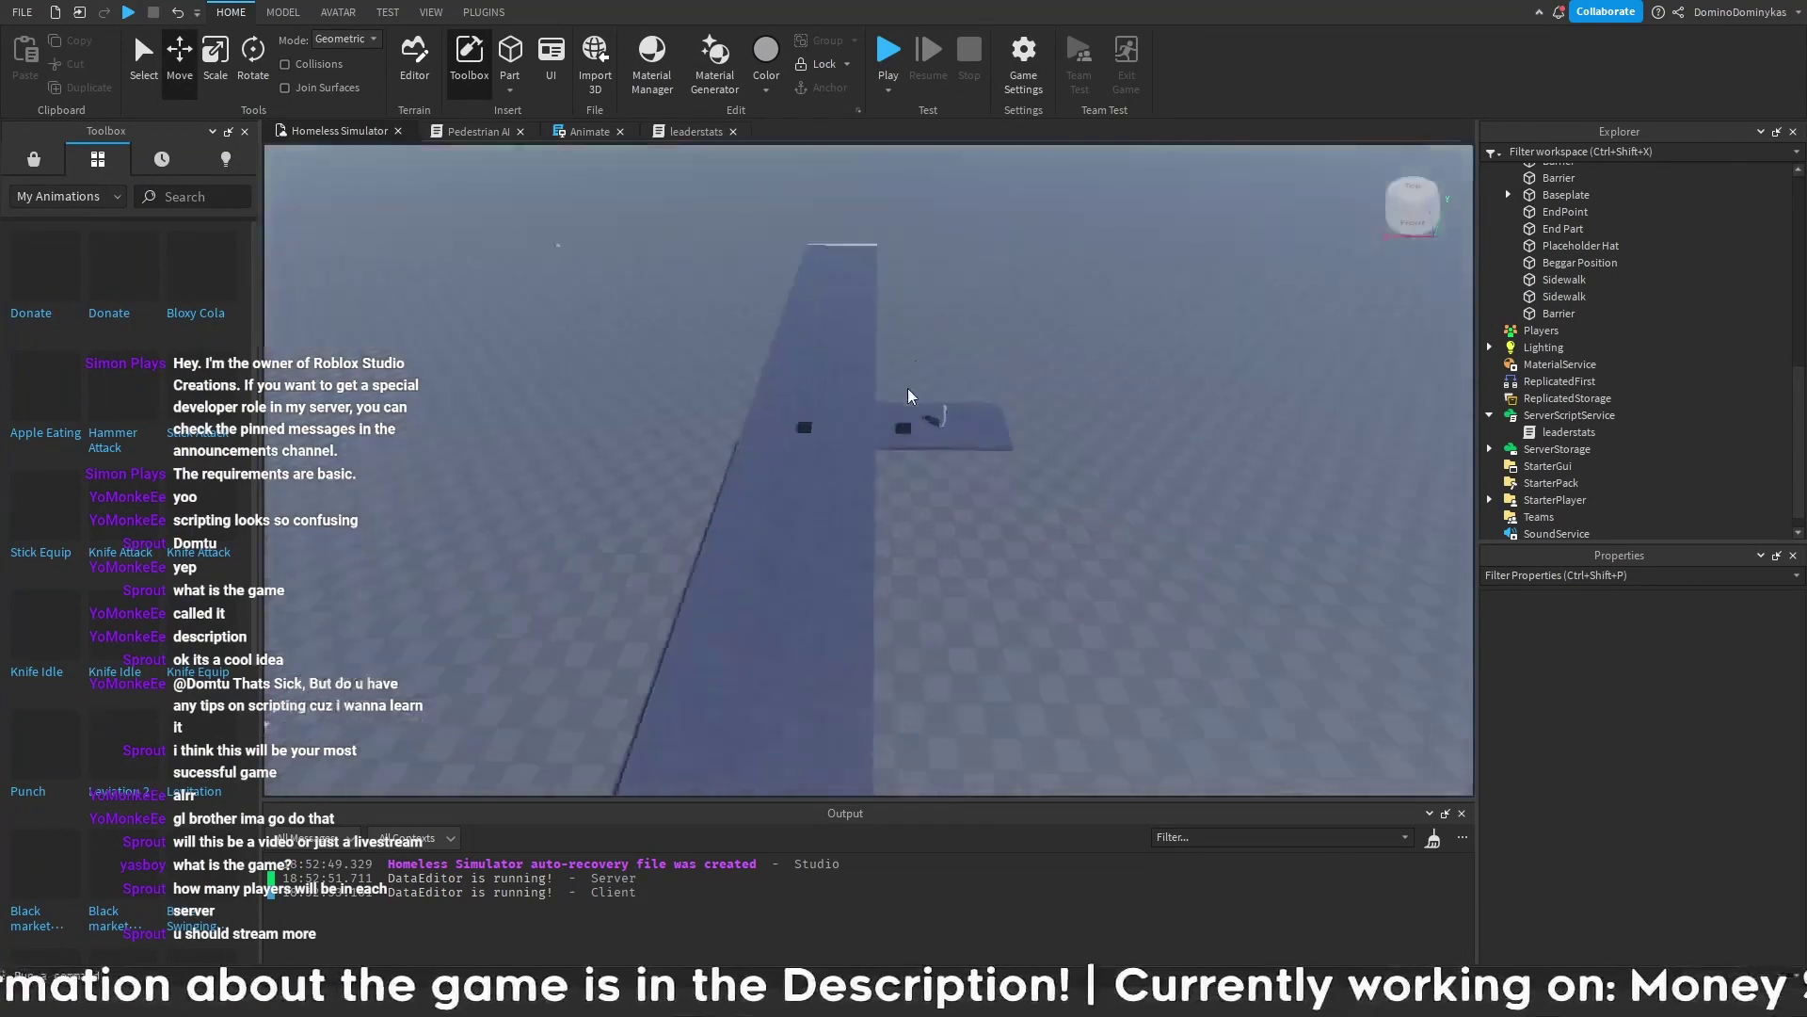
{"action": "right_click_drag", "start_coordinate": [911, 395], "coordinate": [966, 506]}
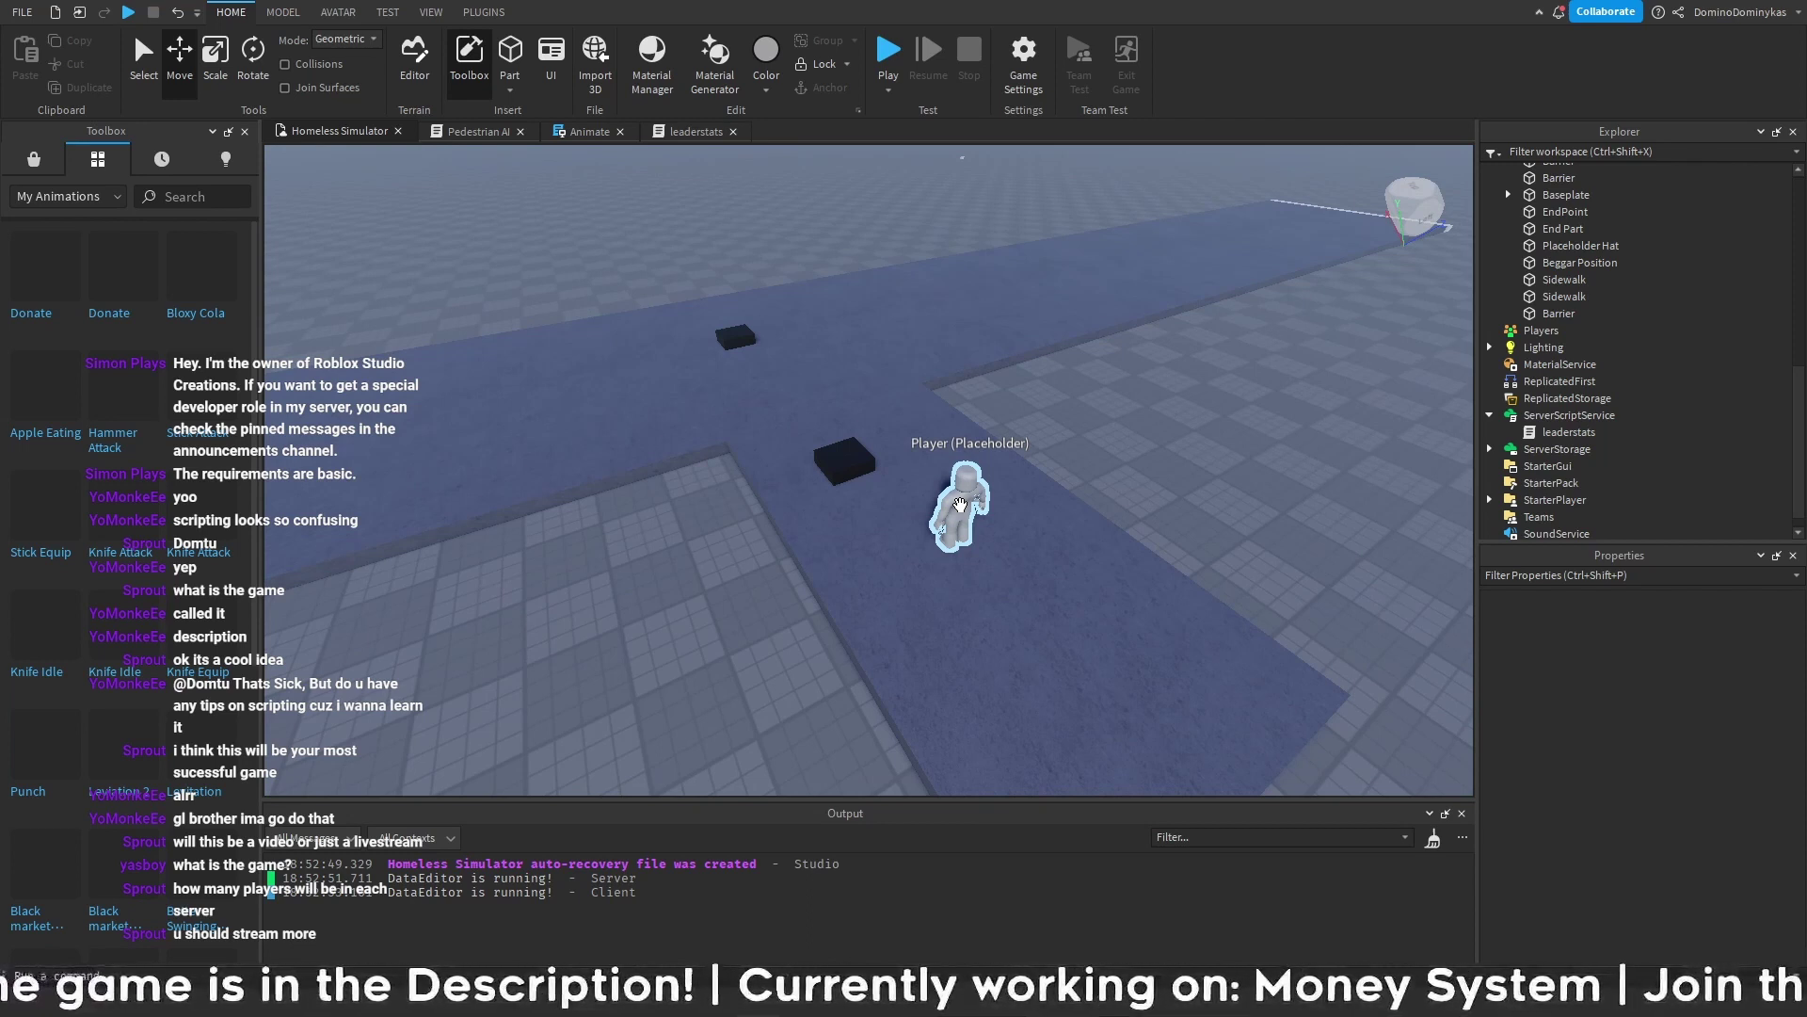
{"action": "scroll", "coordinate": [960, 506], "scroll_direction": "up", "scroll_amount": 5}
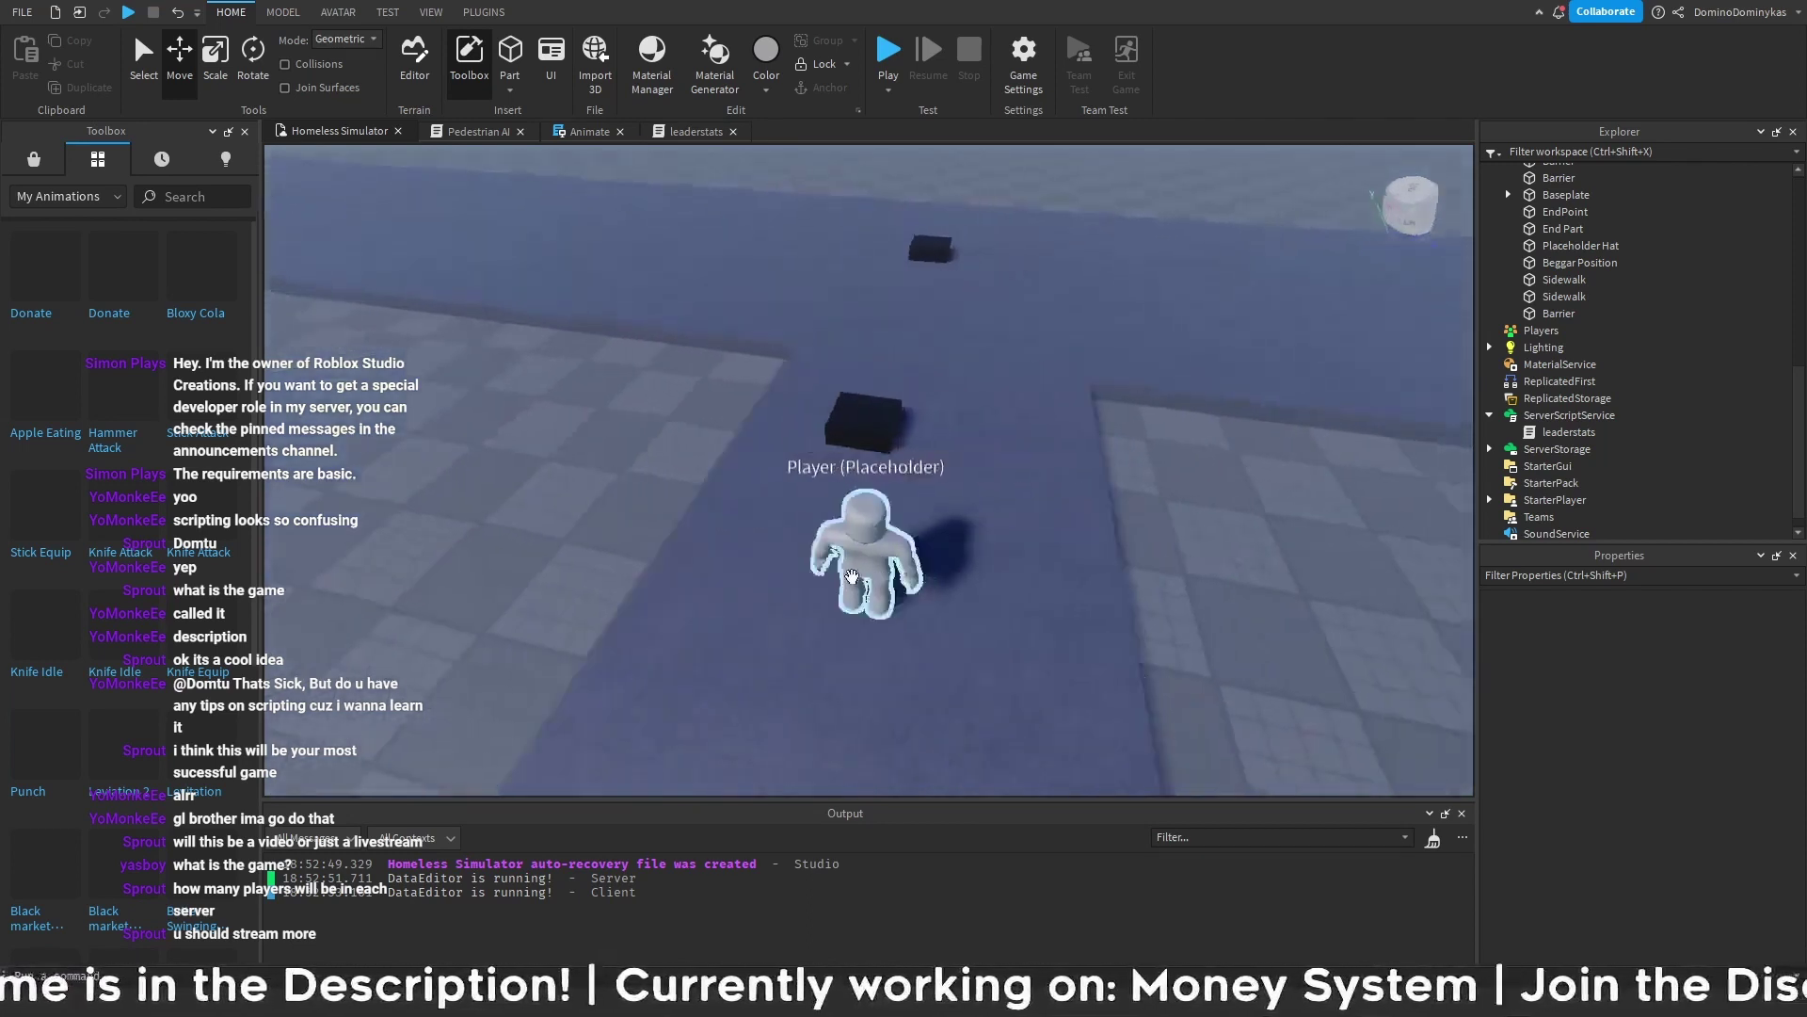
{"action": "key", "text": "s"}
{"action": "key", "text": "a"}
{"action": "key", "text": "d"}
{"action": "key", "text": "a"}
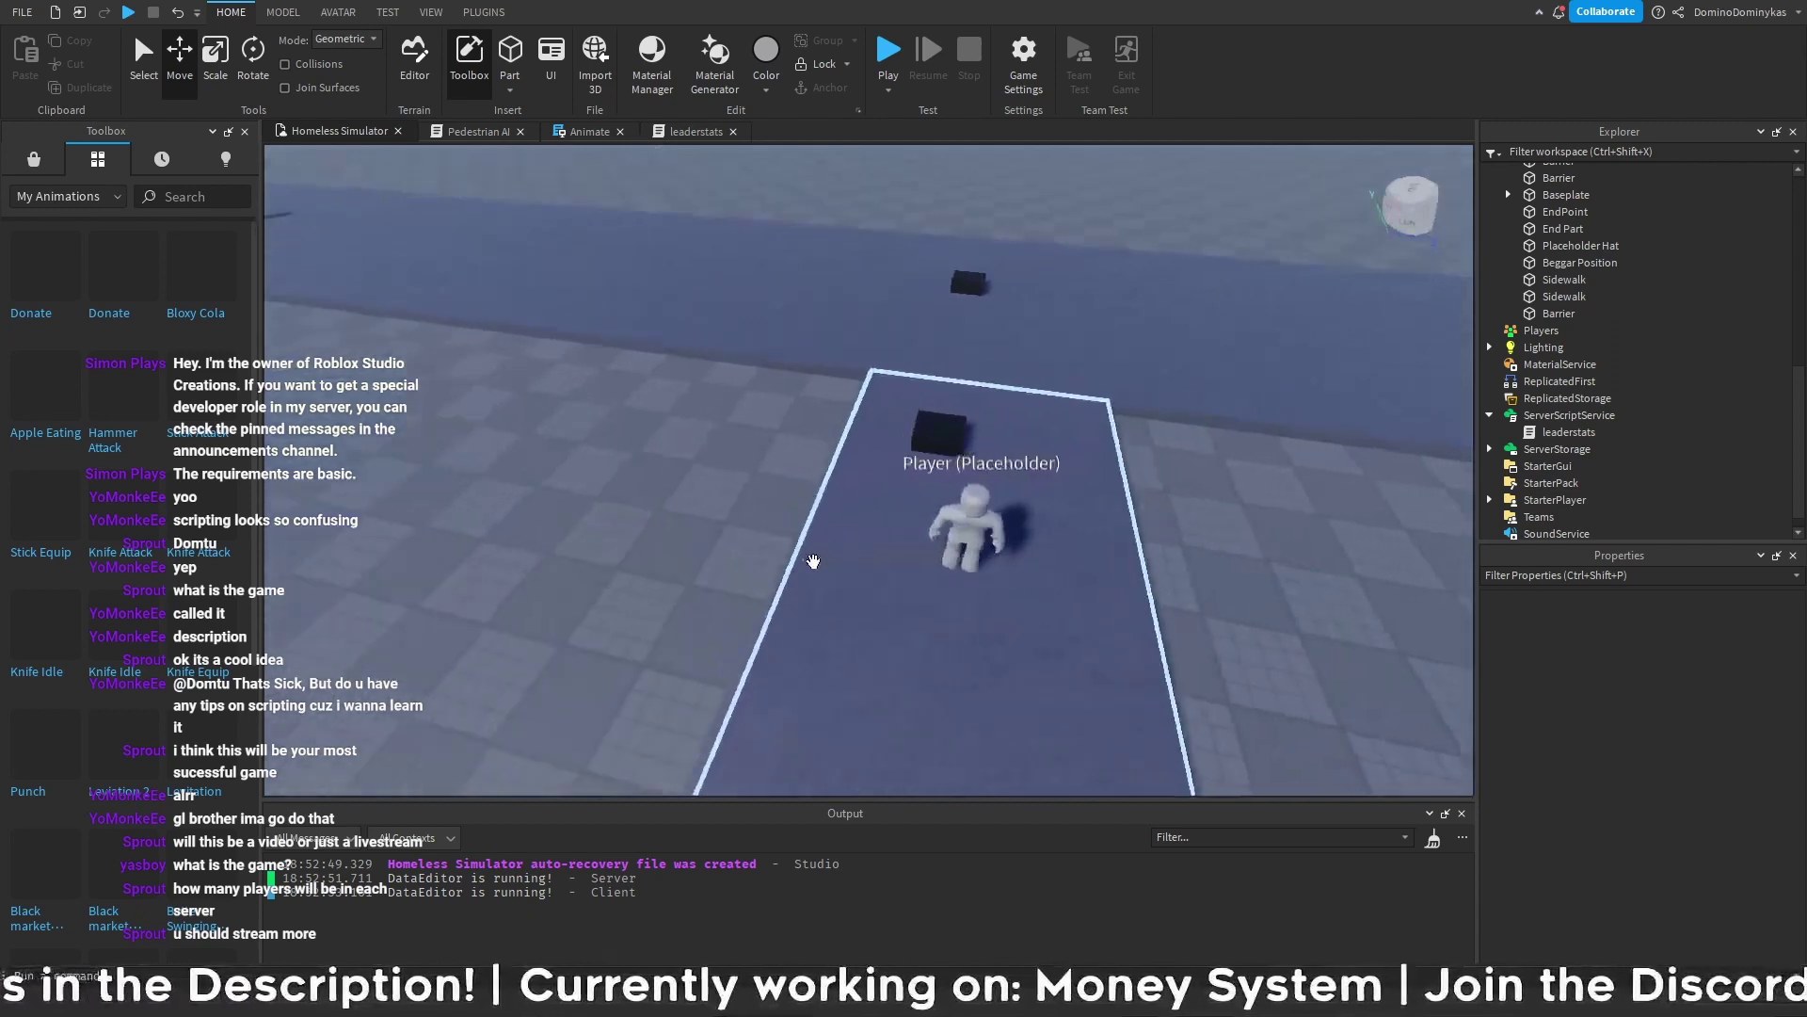
{"action": "right_click_drag", "start_coordinate": [813, 562], "coordinate": [837, 453]}
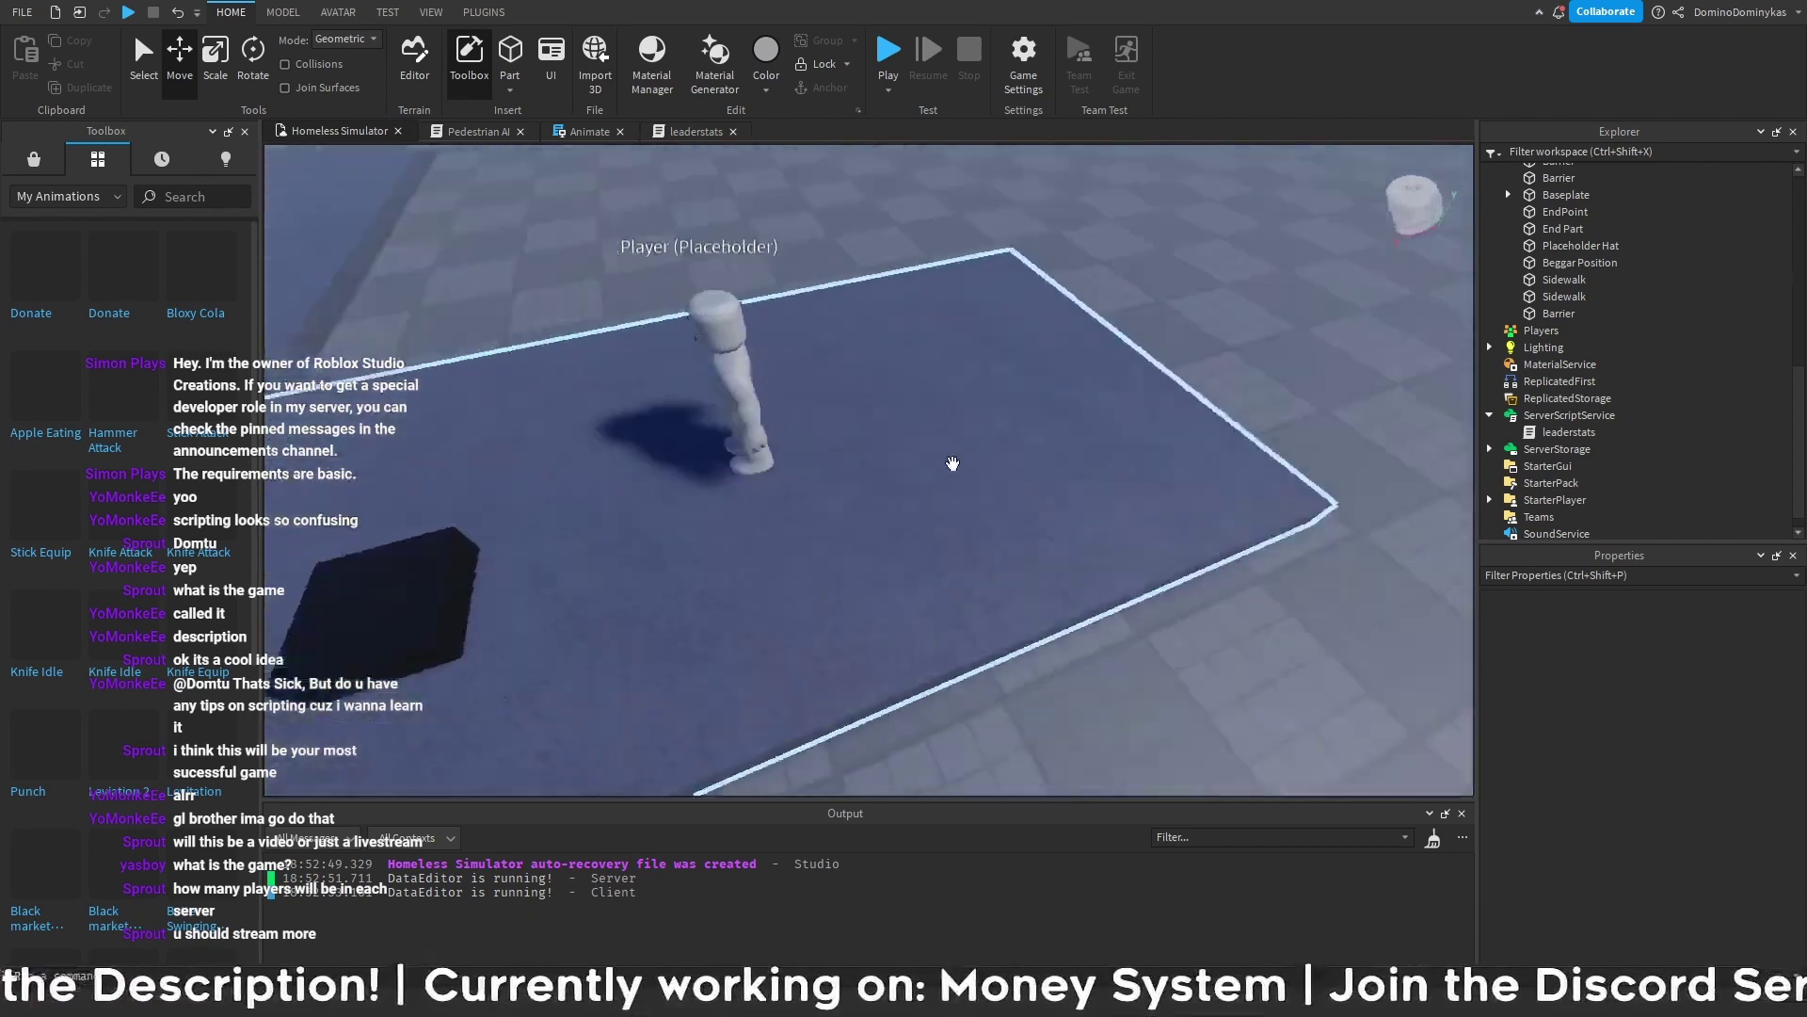
{"action": "right_click_drag", "start_coordinate": [953, 463], "coordinate": [902, 586]}
{"action": "scroll", "coordinate": [1048, 478], "scroll_direction": "down", "scroll_amount": 3}
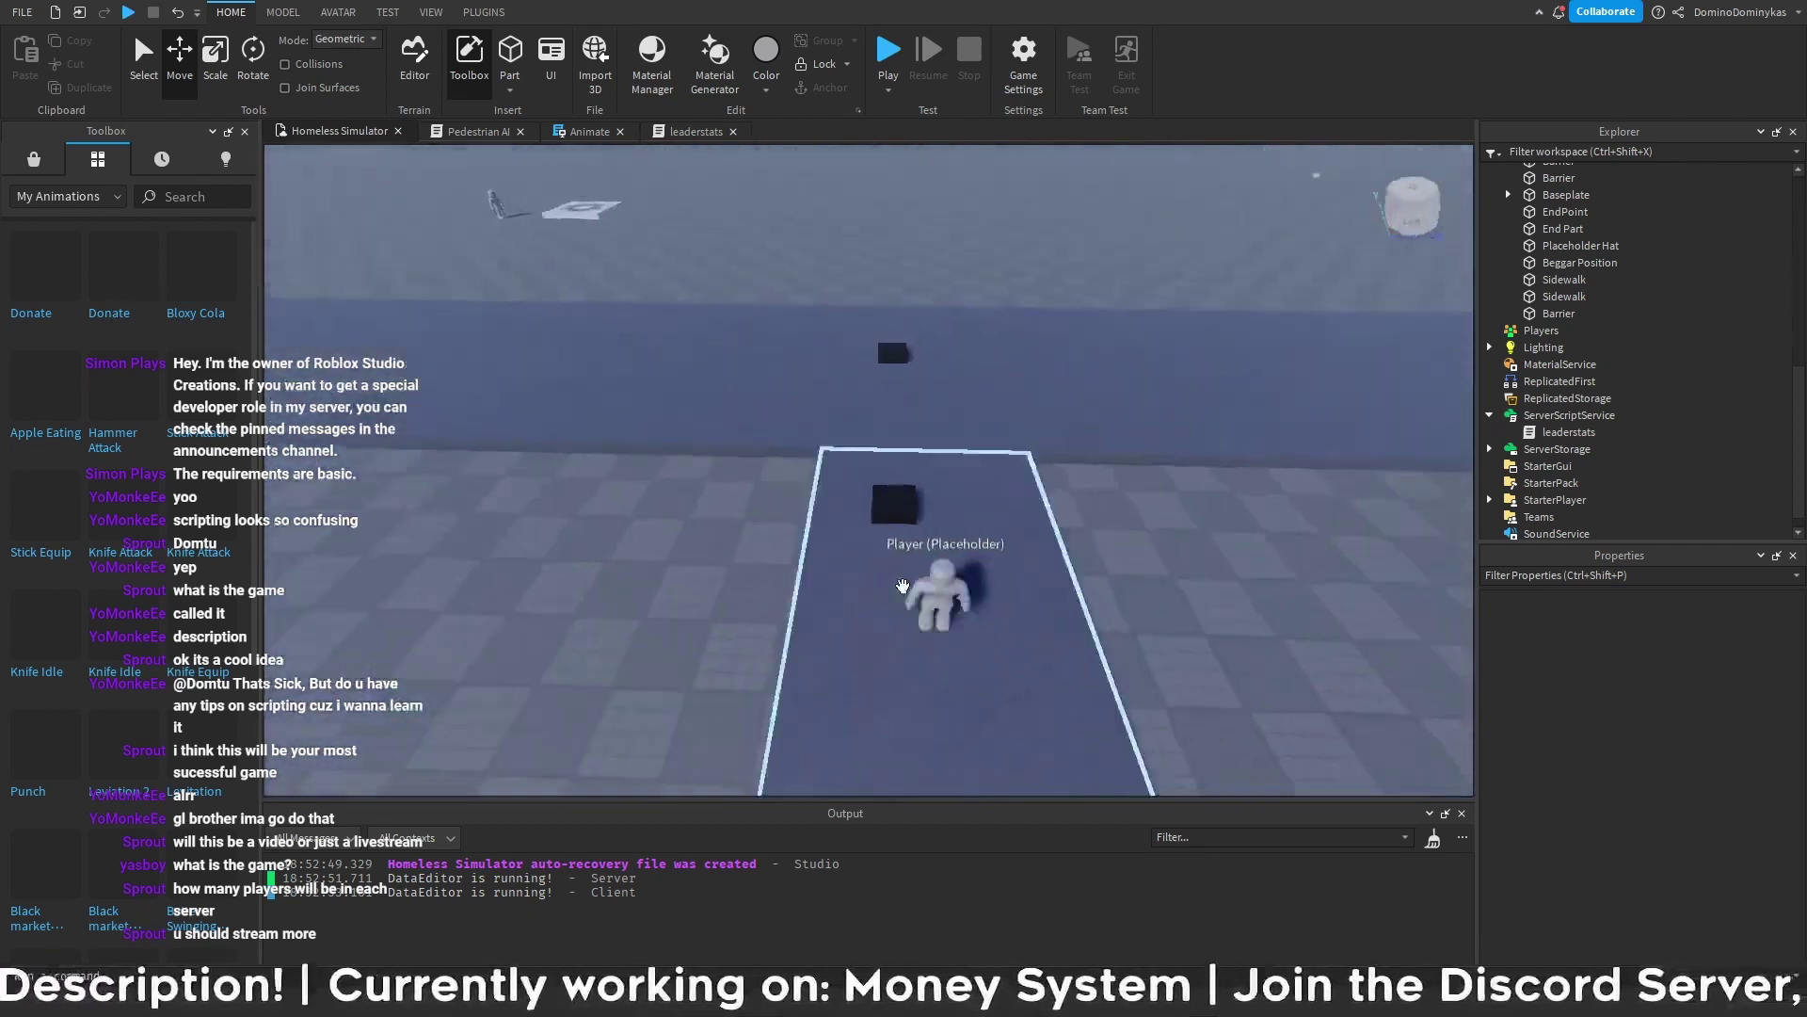
{"action": "left_click", "coordinate": [975, 578]}
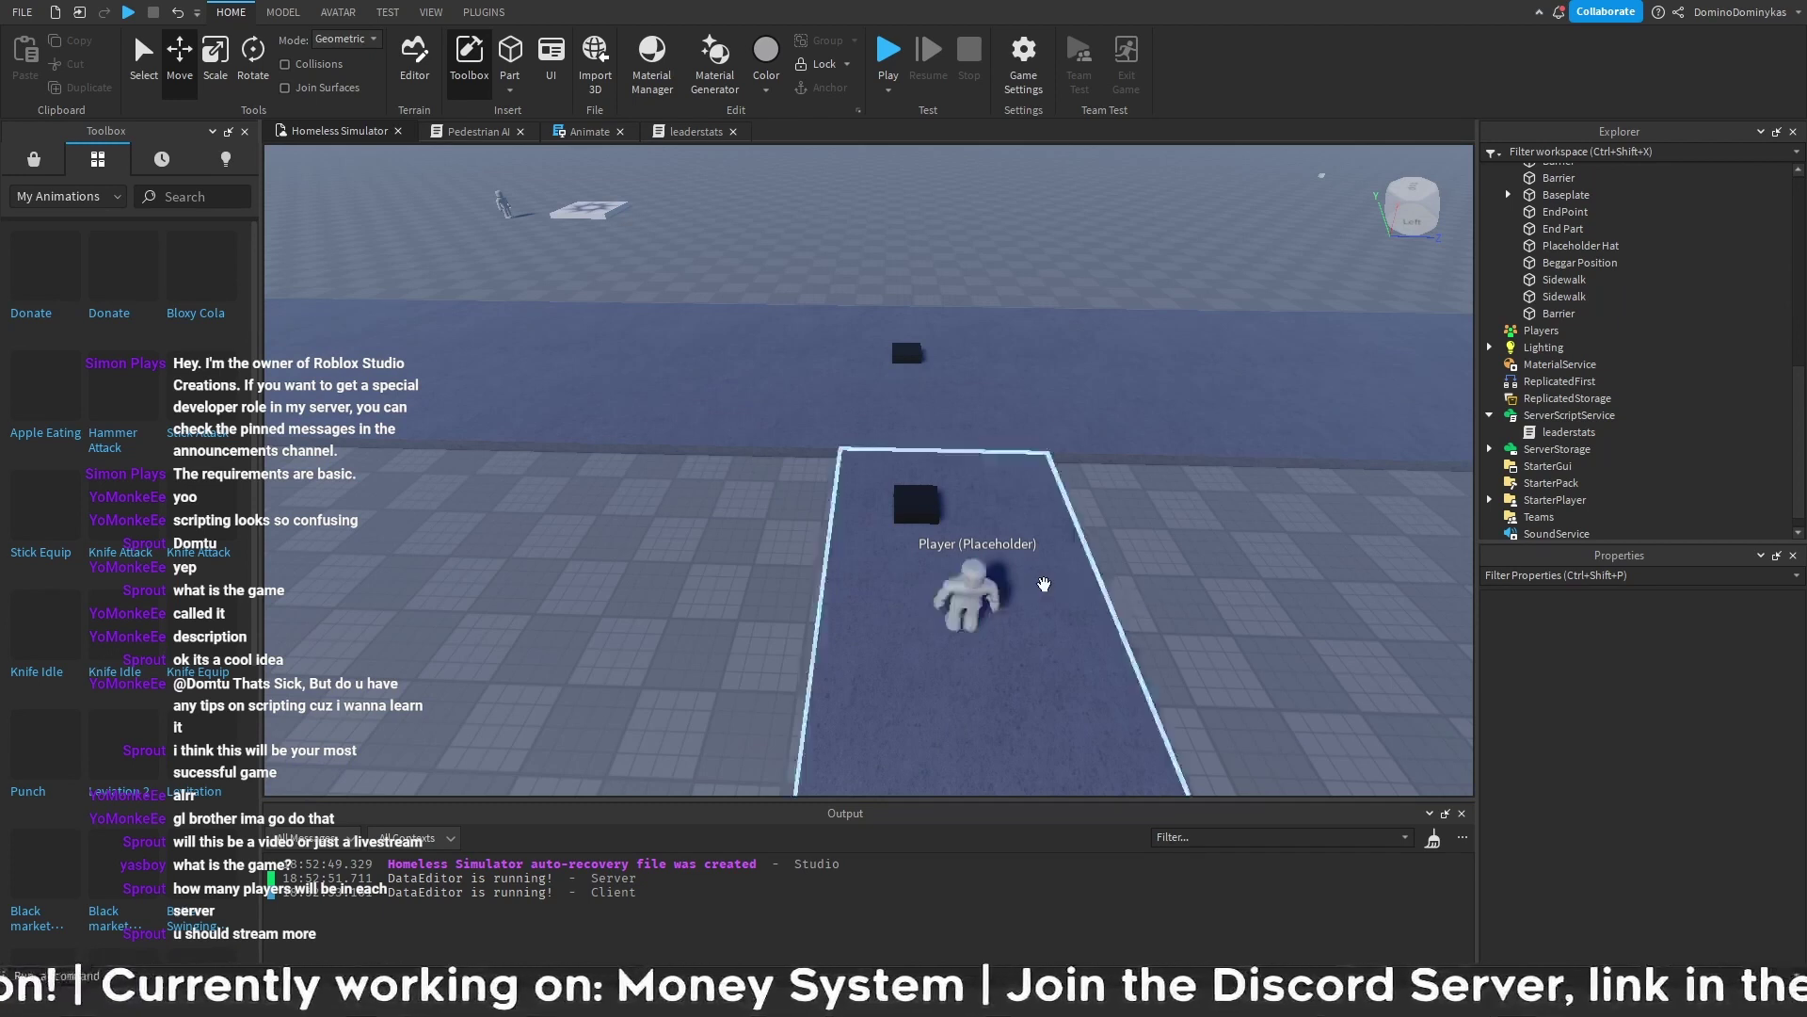
- Insert another script into ServerScriptService and name it Main
{"action": "left_click", "coordinate": [1578, 417]}
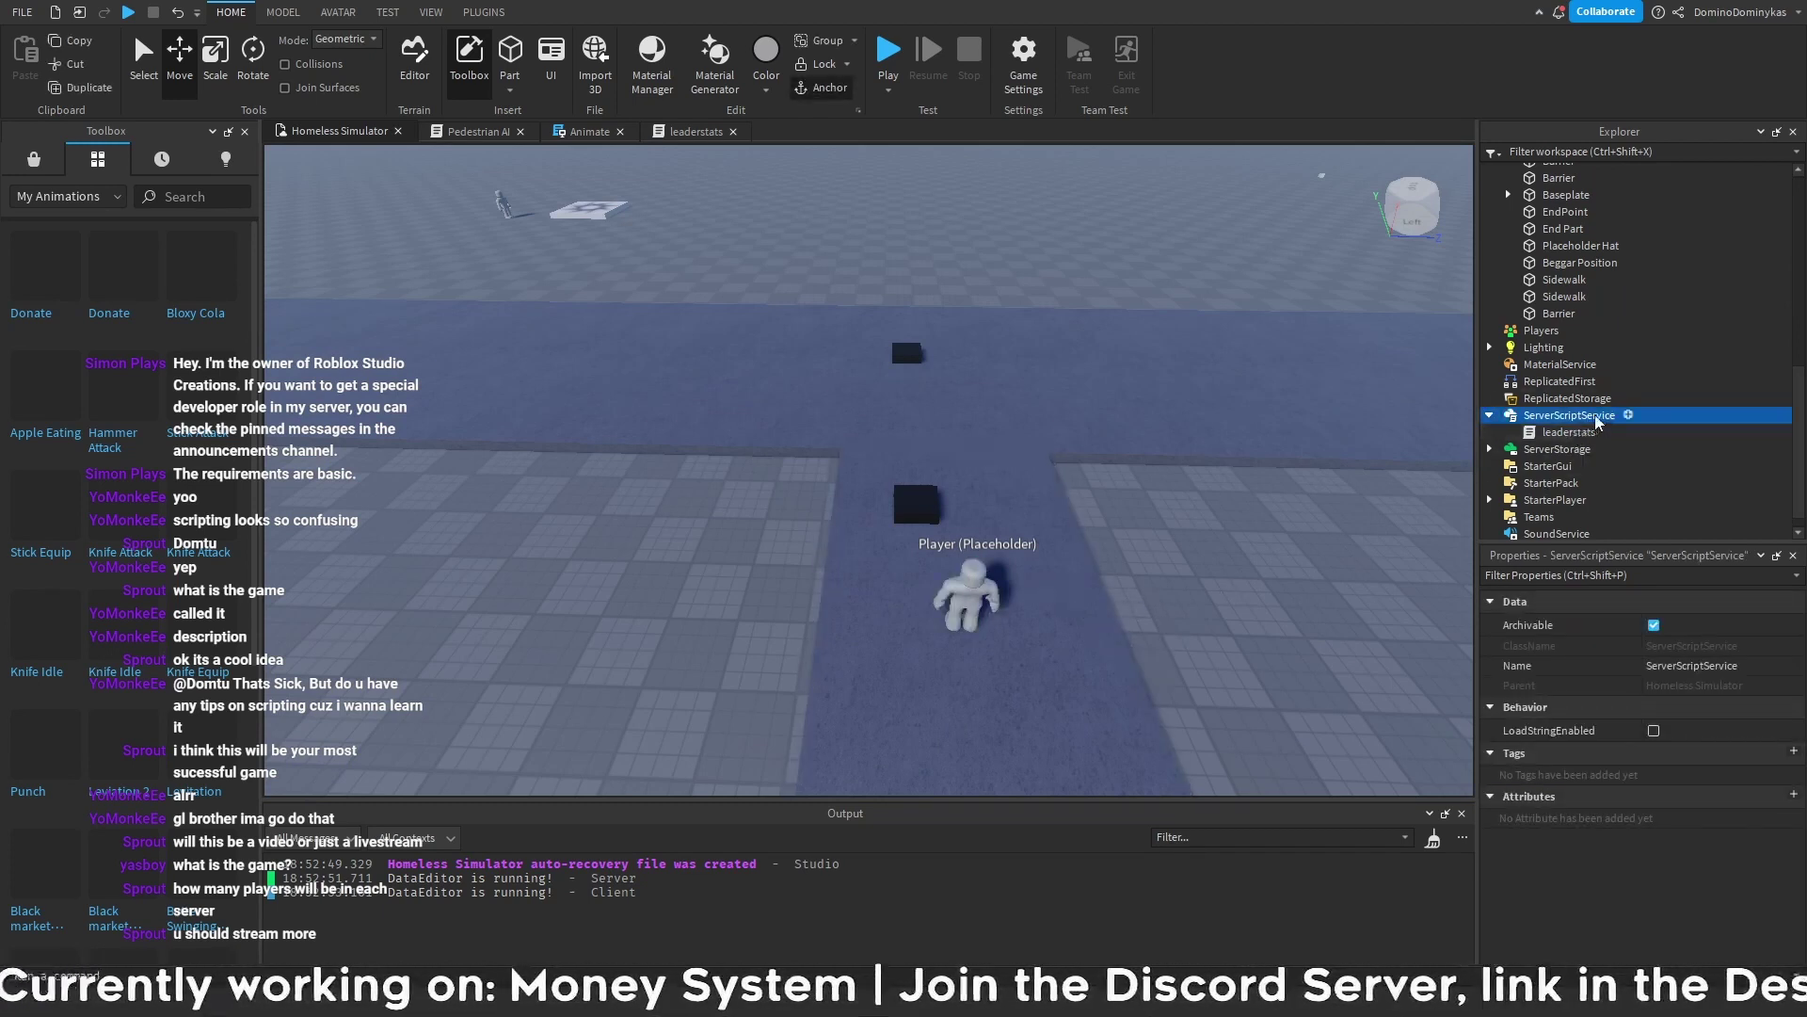
{"action": "left_click", "coordinate": [1626, 415]}
{"action": "left_click", "coordinate": [1555, 438]}
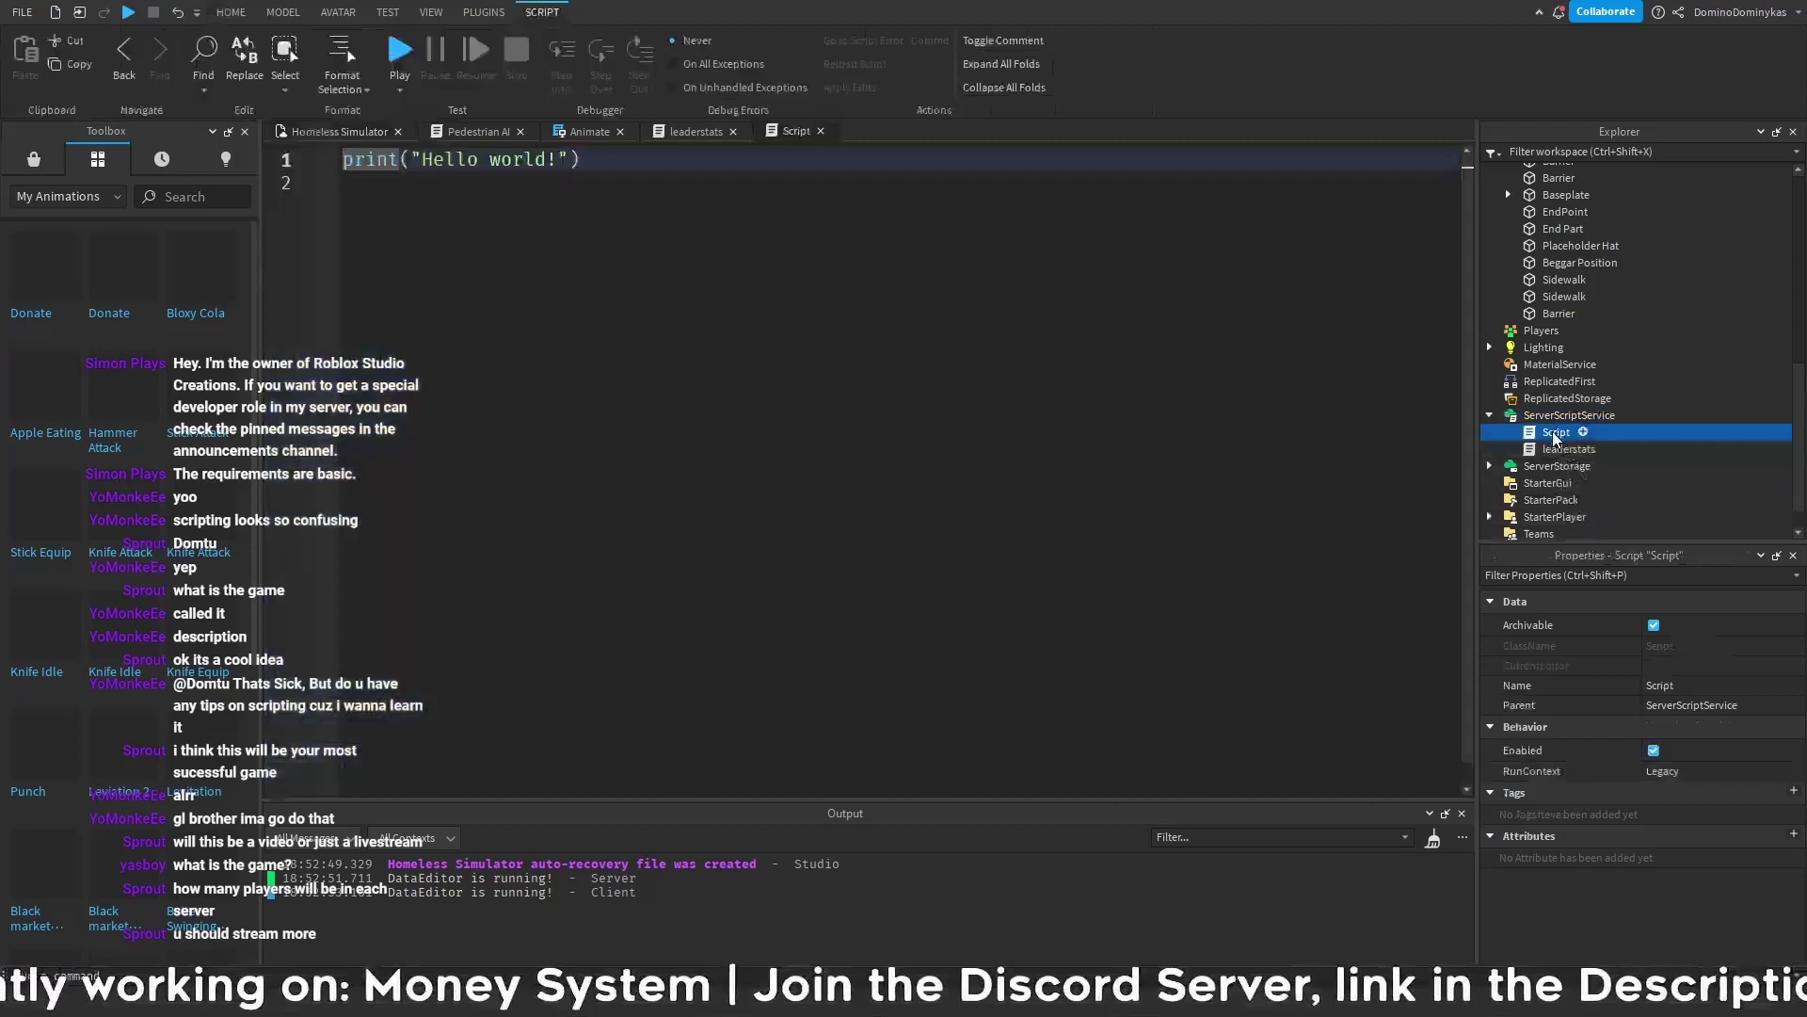
{"action": "key", "text": "BackSpace"}
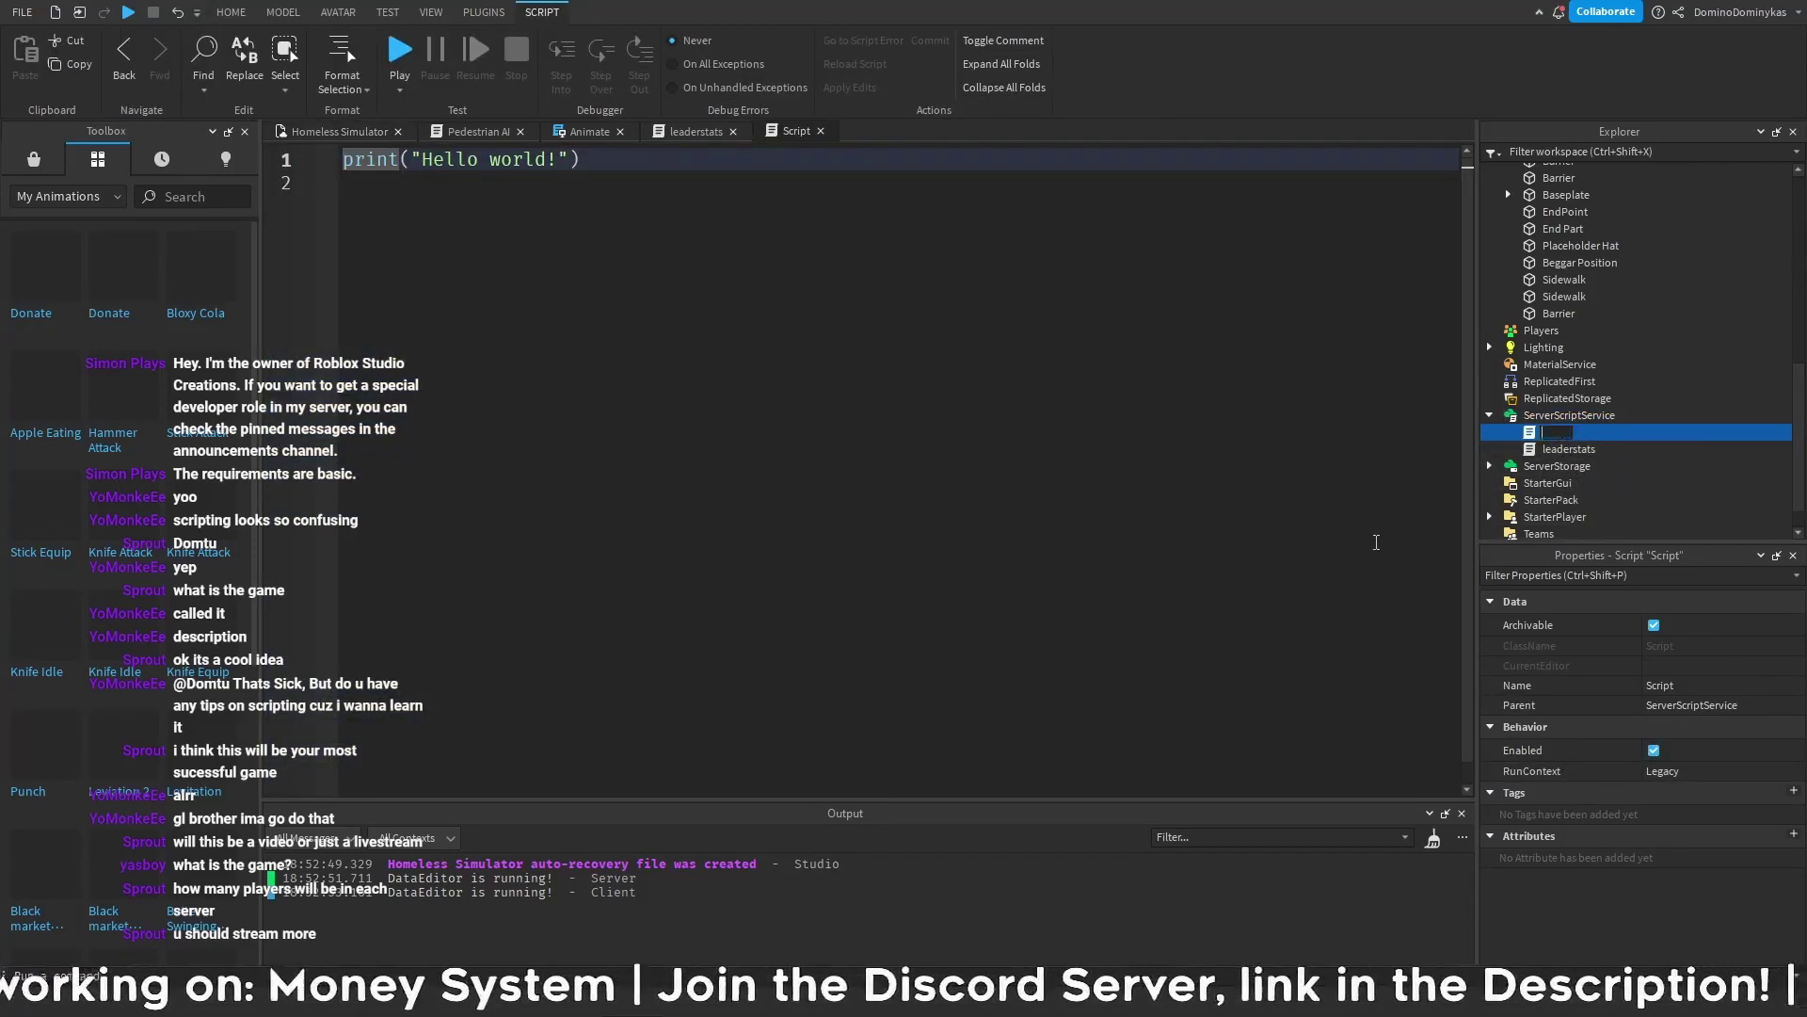
{"action": "type", "text": "Main"}
{"action": "key", "text": "Return"}
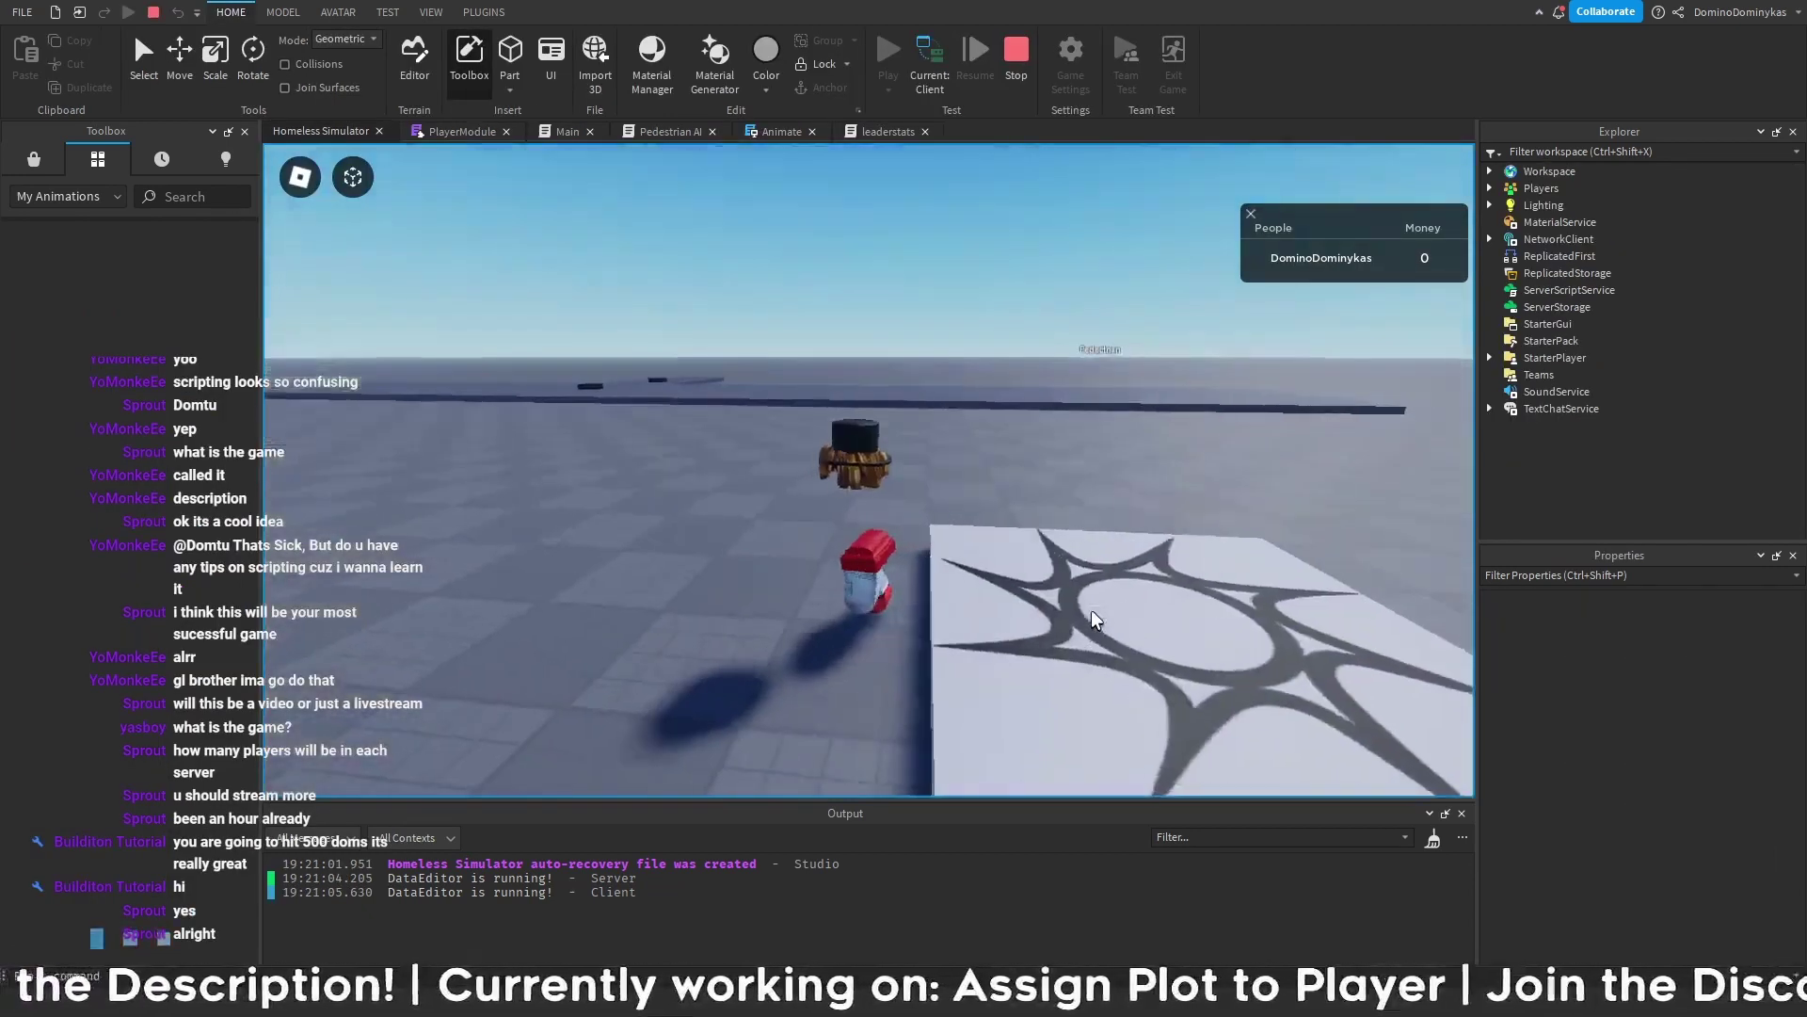
- Playtest the teleport to the plot by looking around the character, and return to the place's 3D view
{"action": "right_click_drag", "start_coordinate": [883, 607], "coordinate": [866, 606]}
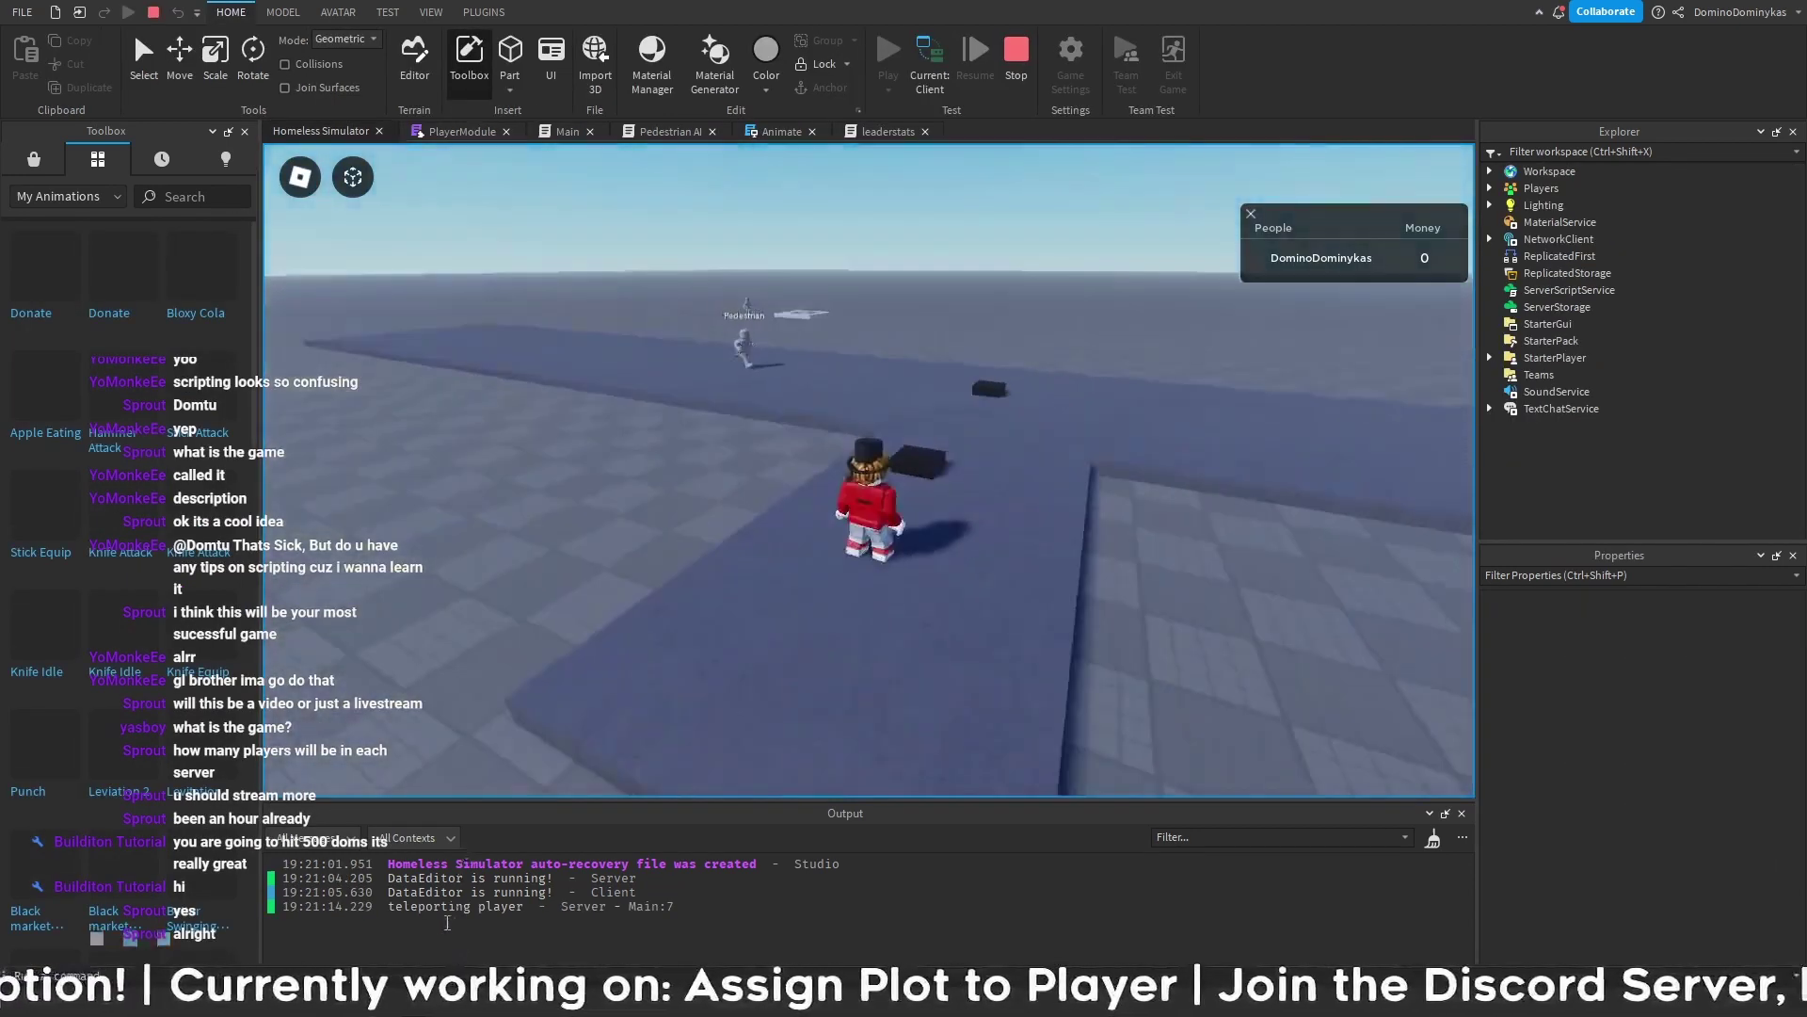
{"action": "right_click_drag", "start_coordinate": [1009, 610], "coordinate": [1010, 611]}
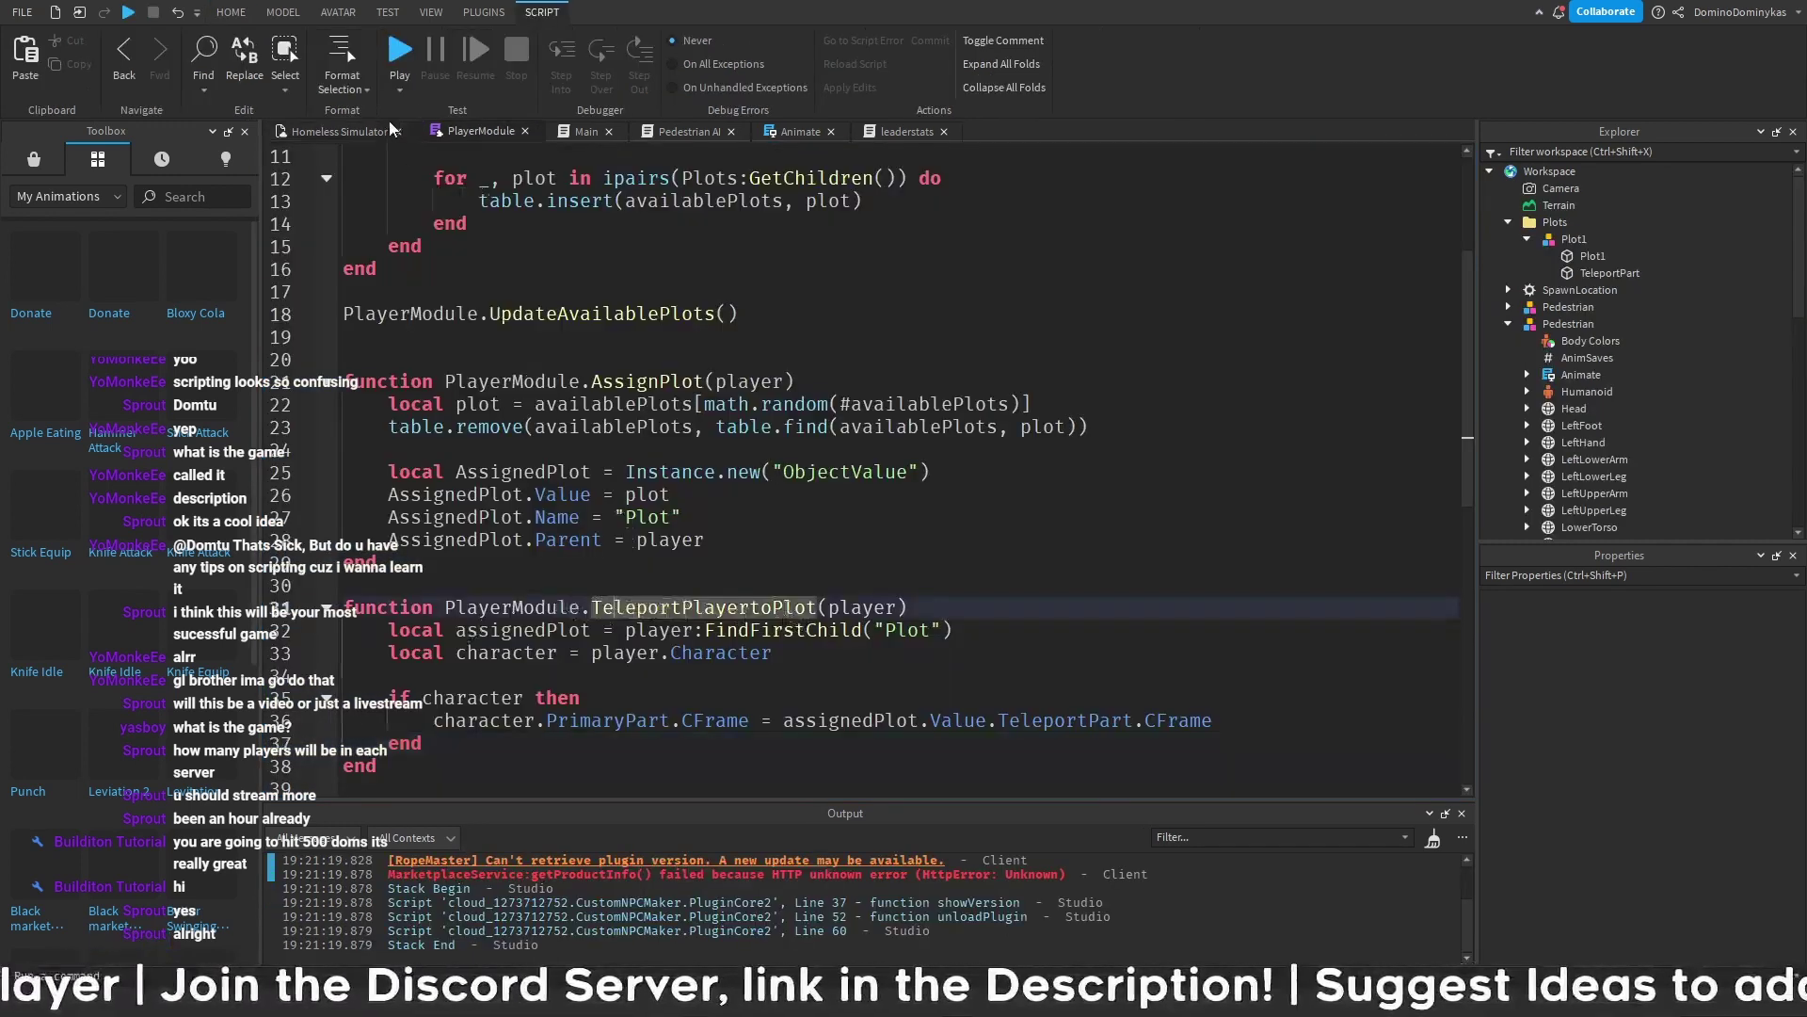
{"action": "left_click", "coordinate": [369, 132]}
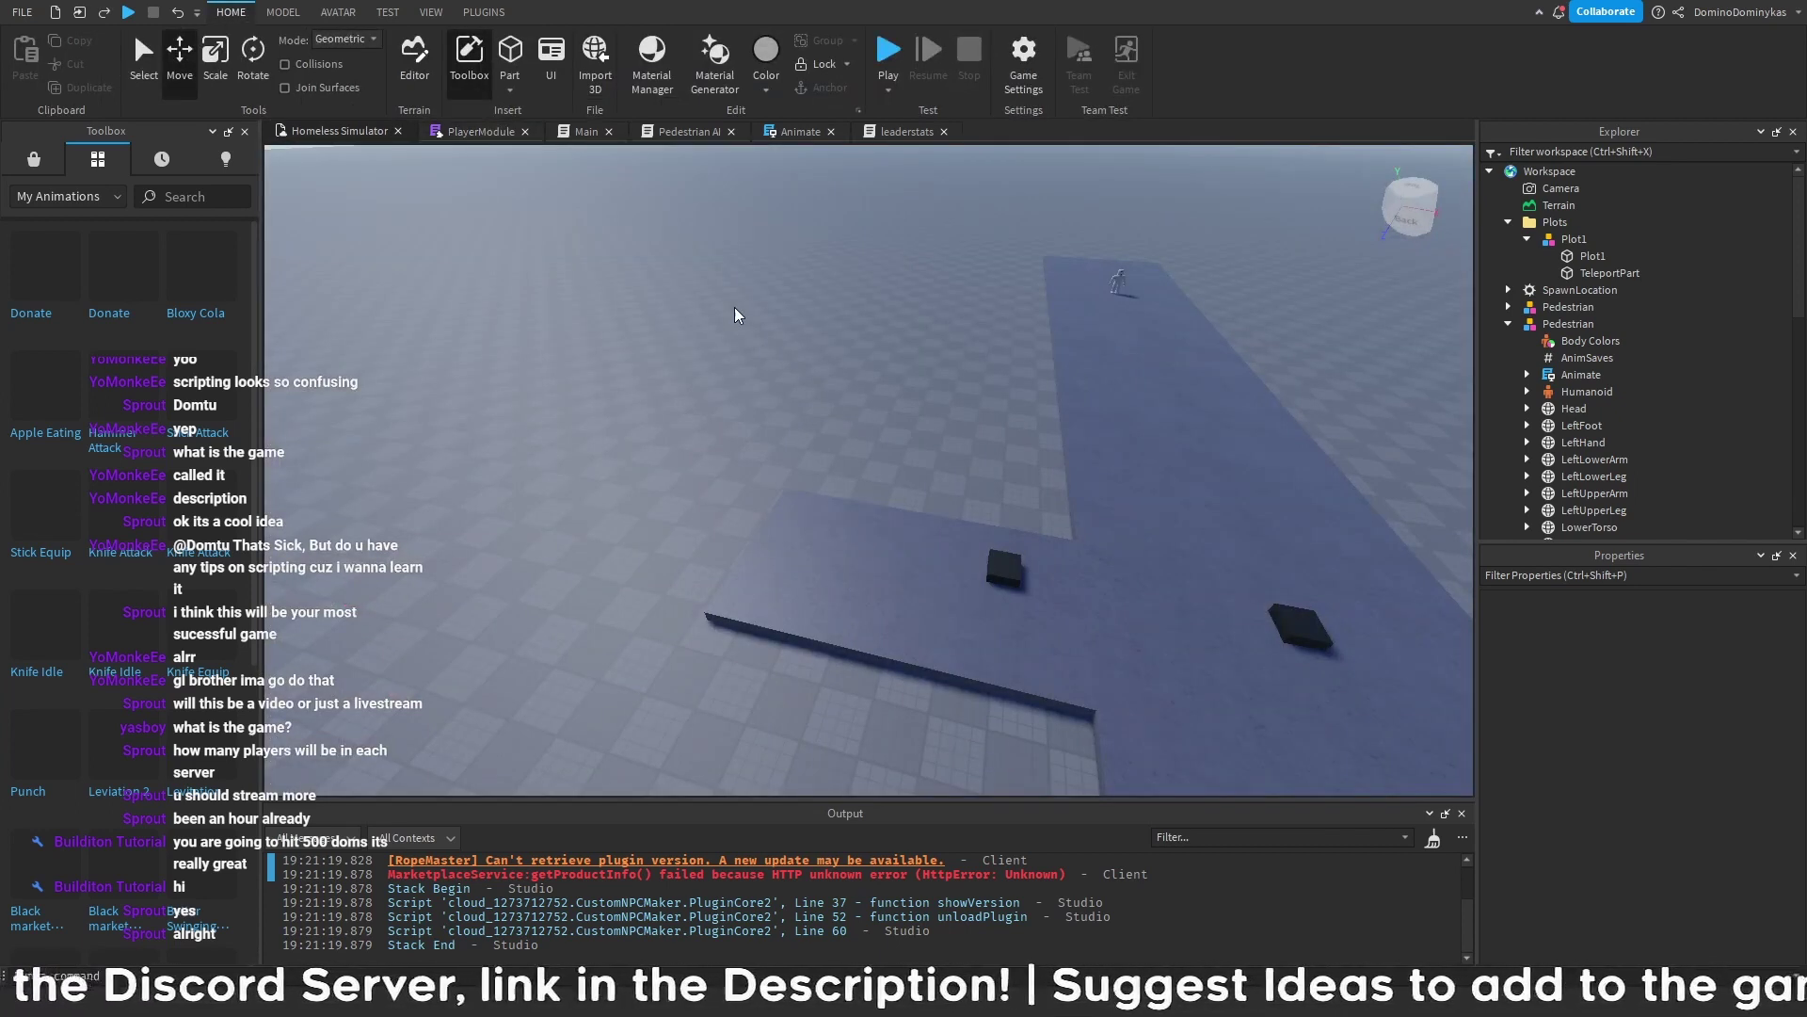
- Switch to the Roblox Marketplace in the browser and search the classic shirts for rags
{"action": "key", "text": "alt+Tab"}
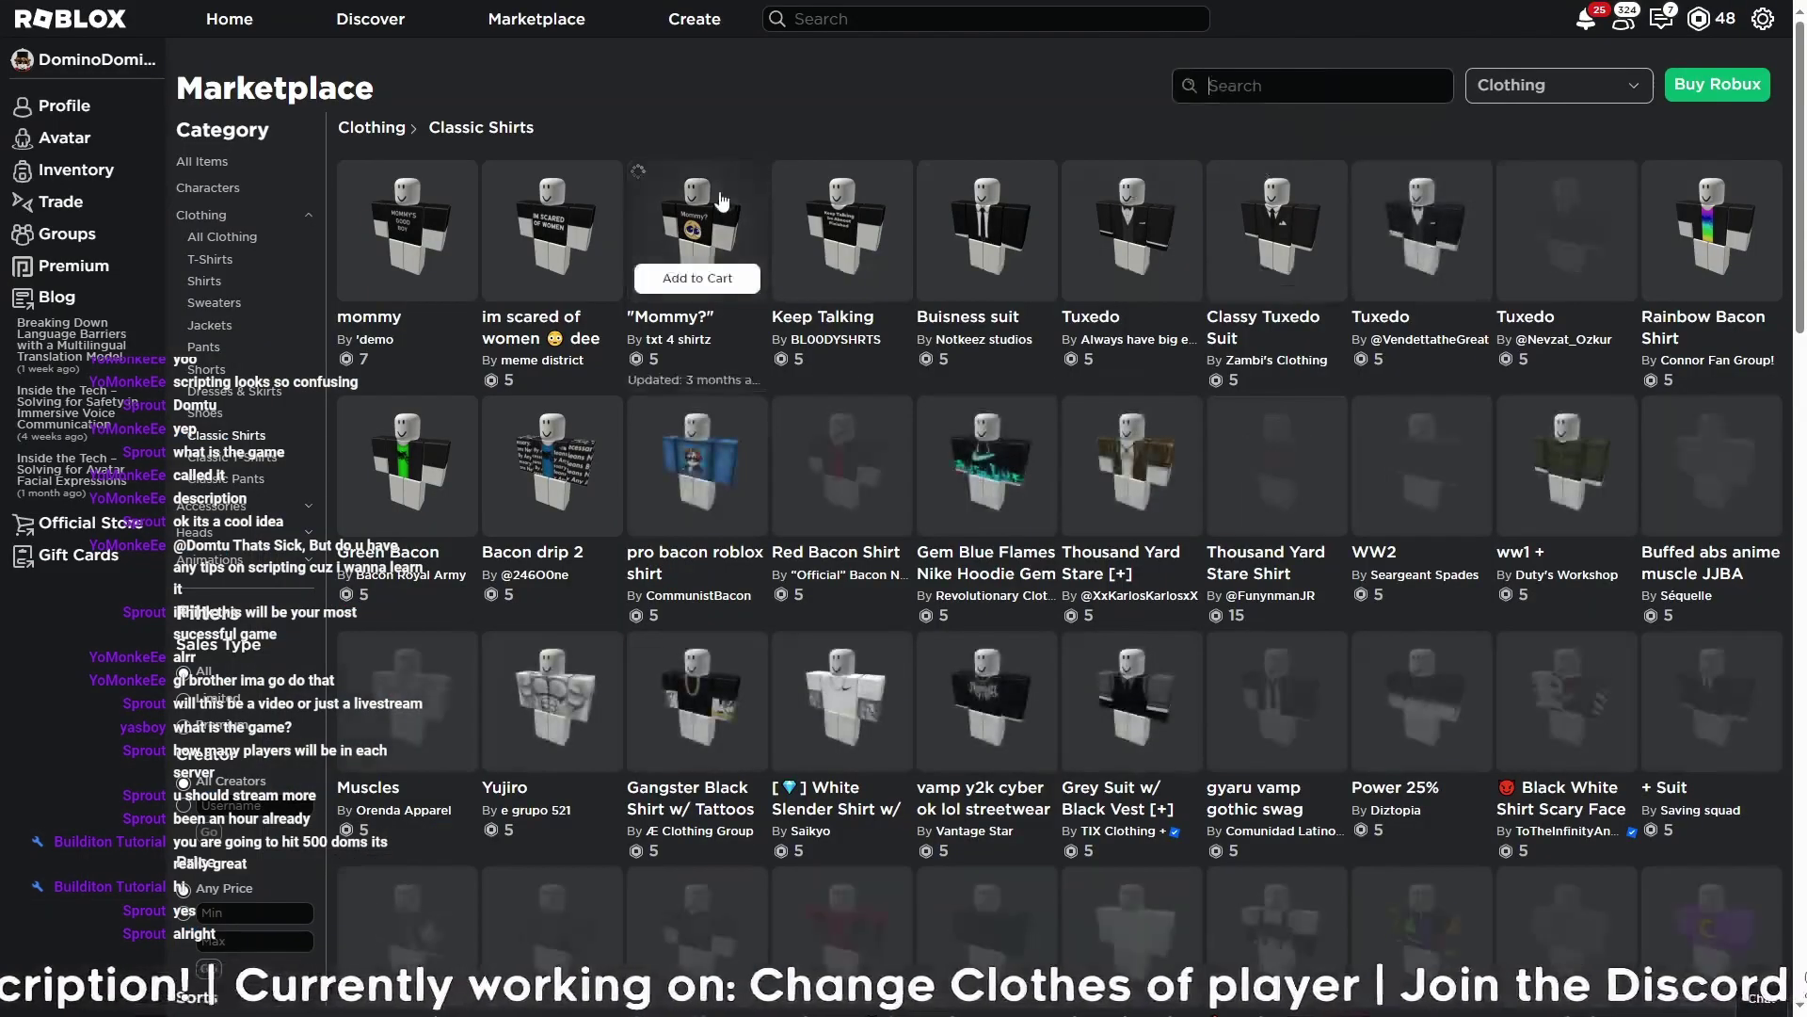
{"action": "type", "text": "rags"}
{"action": "key", "text": "Return"}
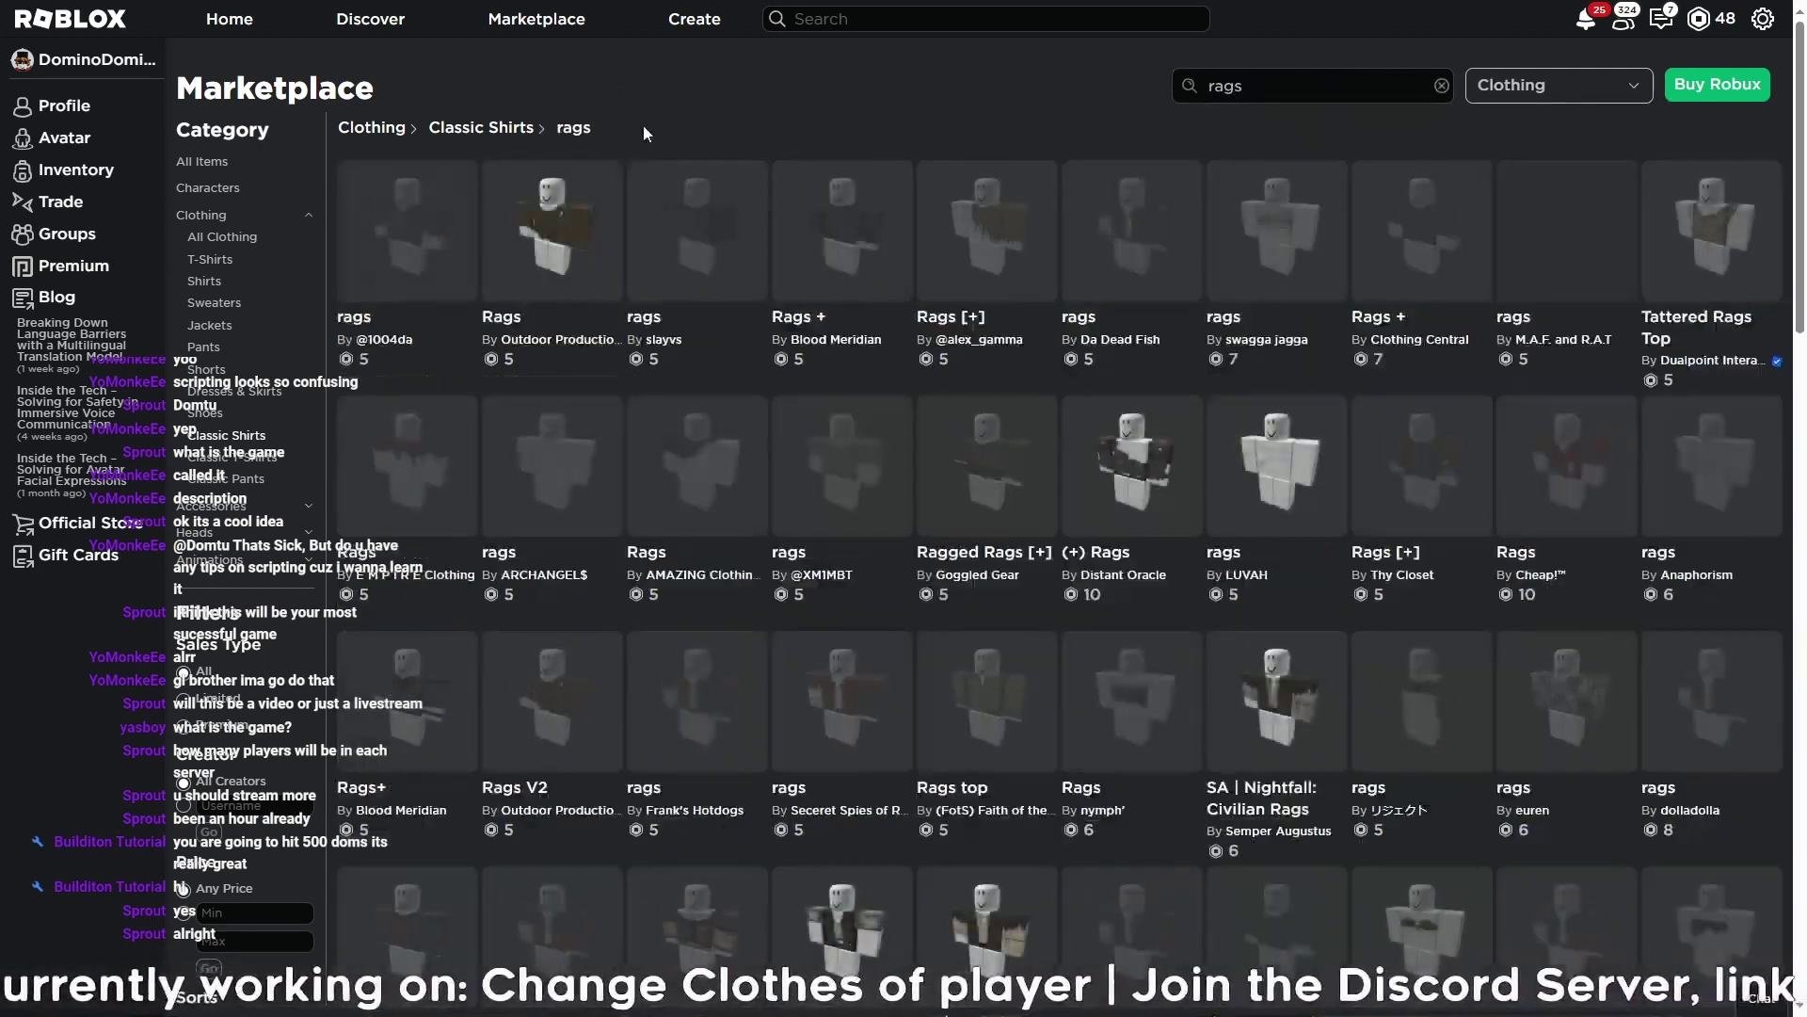
{"action": "mouse_move", "coordinate": [405, 235]}
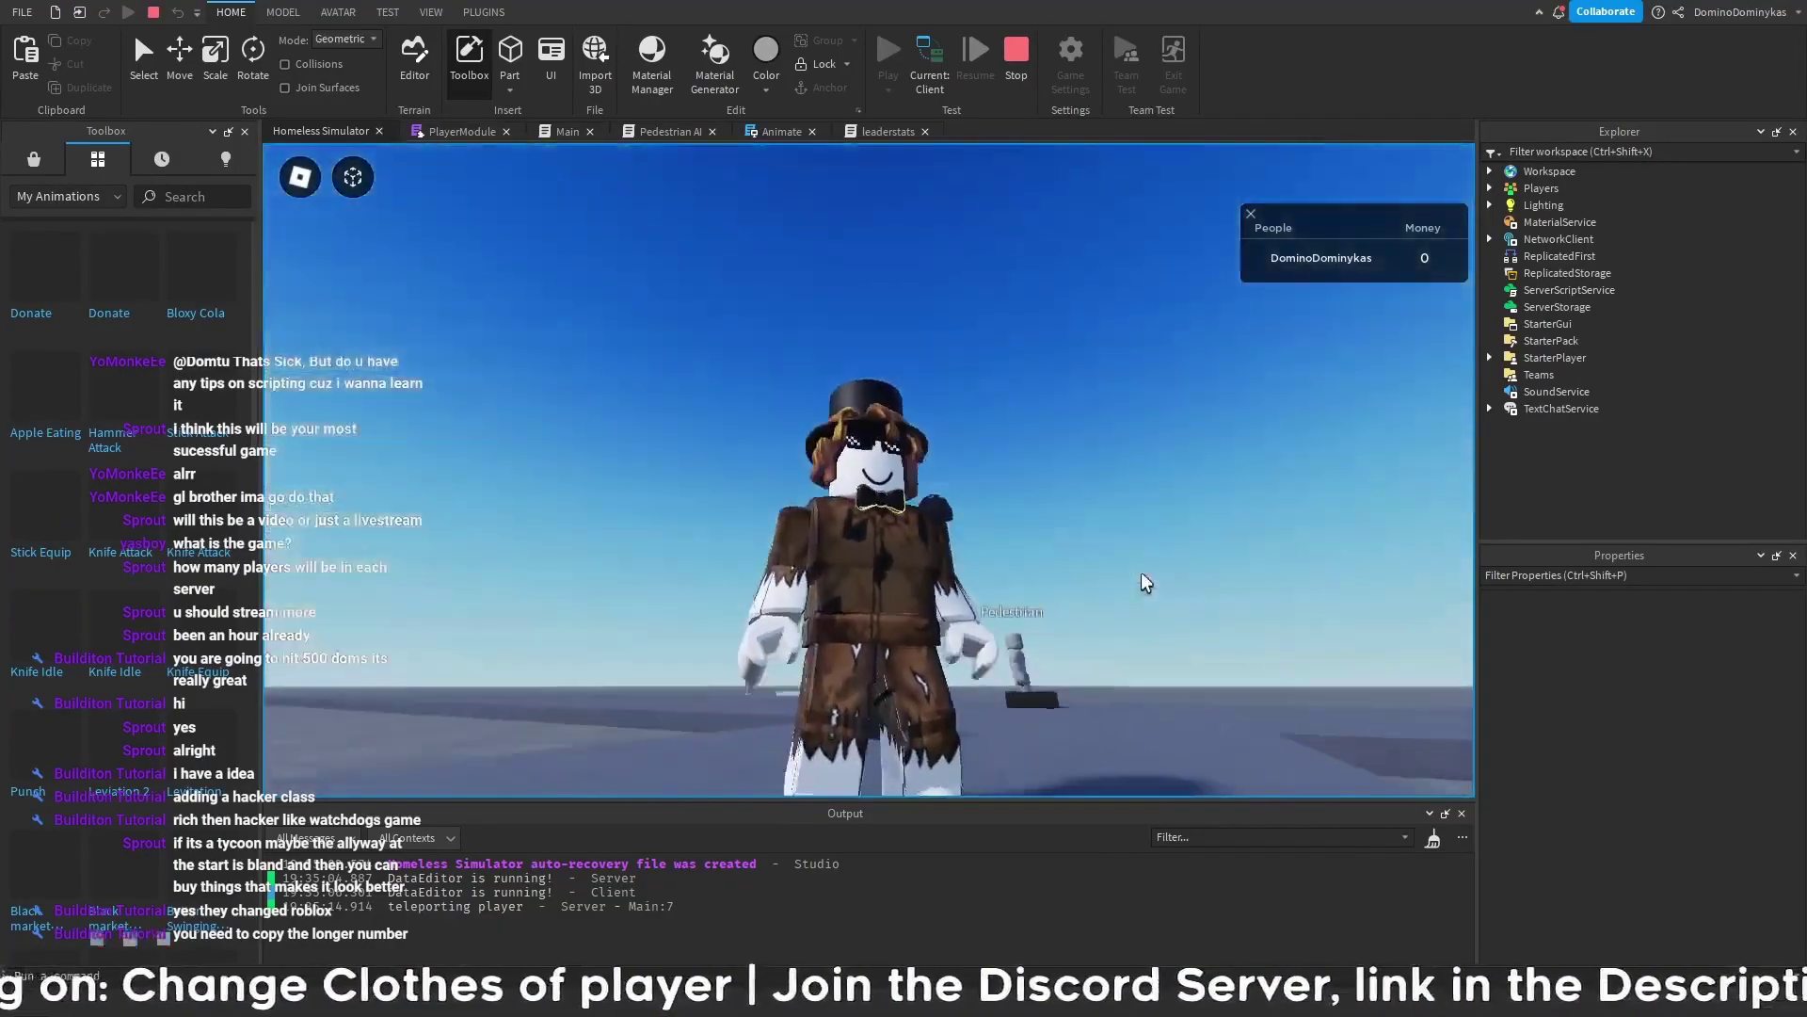
- Playtest the character's brown ragged clothes, viewing them from several sides while walking on the plot
{"action": "right_click_drag", "start_coordinate": [1141, 573], "coordinate": [1141, 573]}
{"action": "key", "text": "w"}
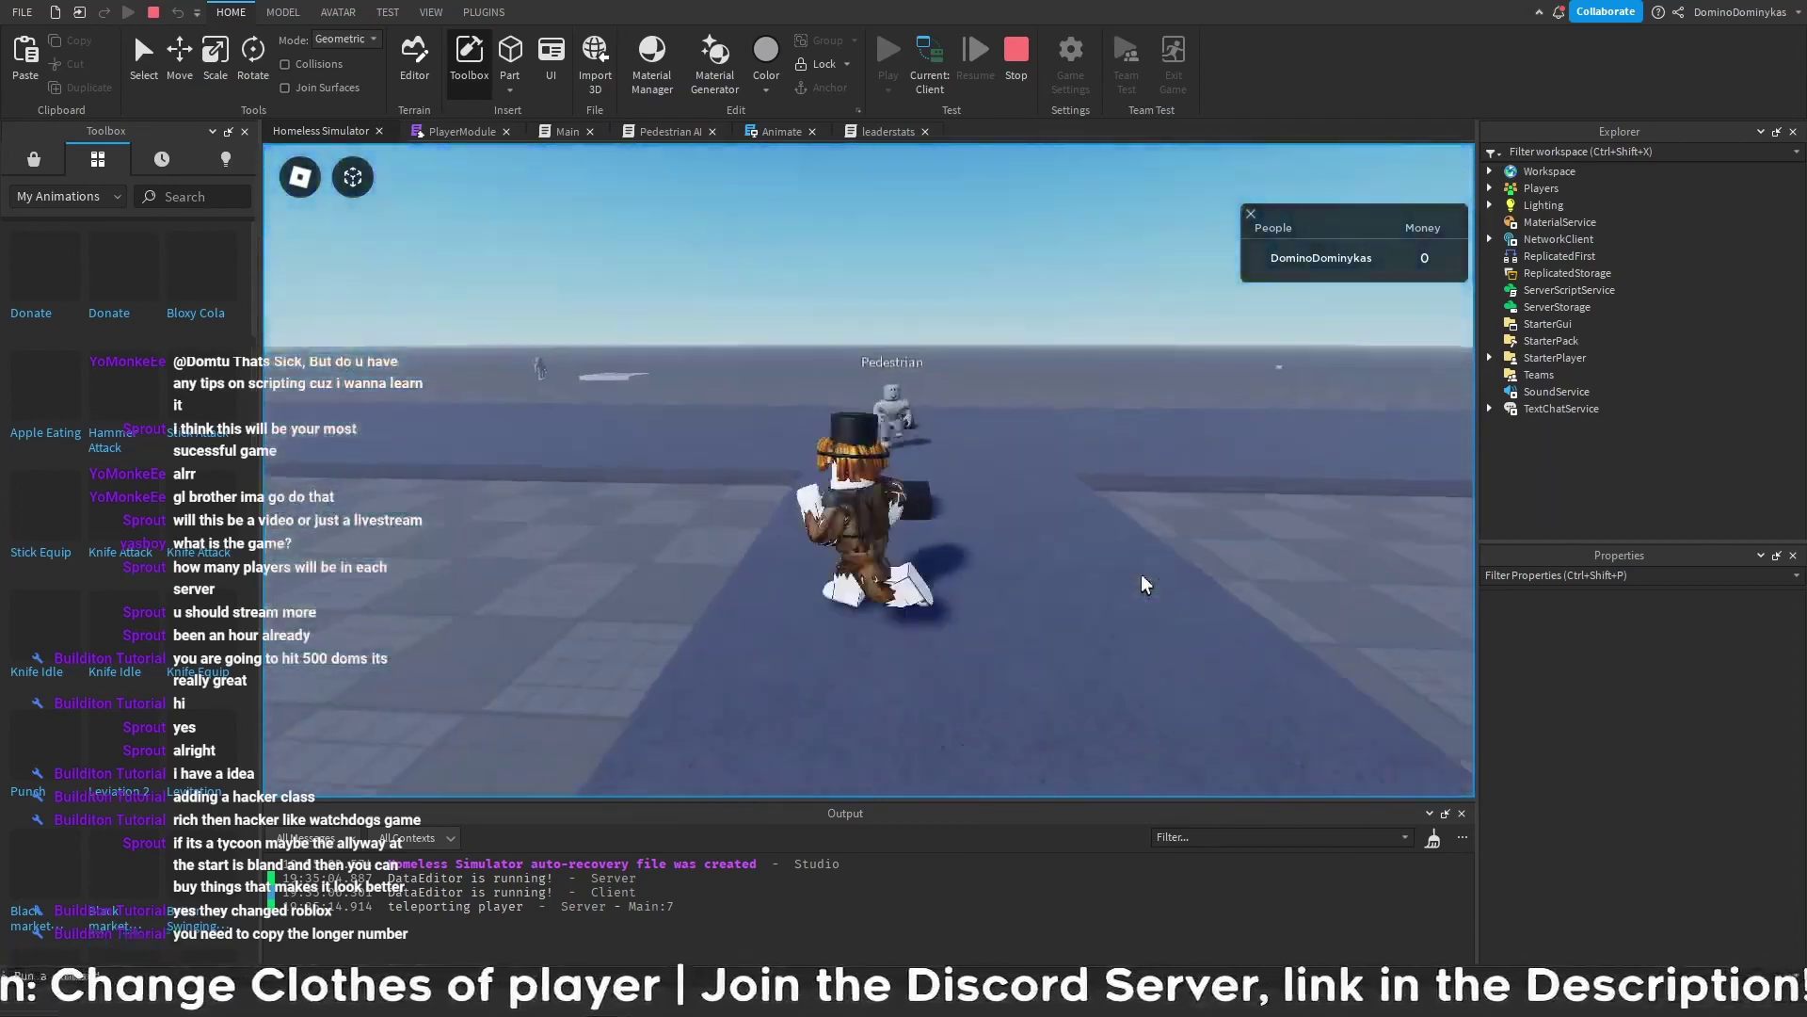
{"action": "key", "text": "s"}
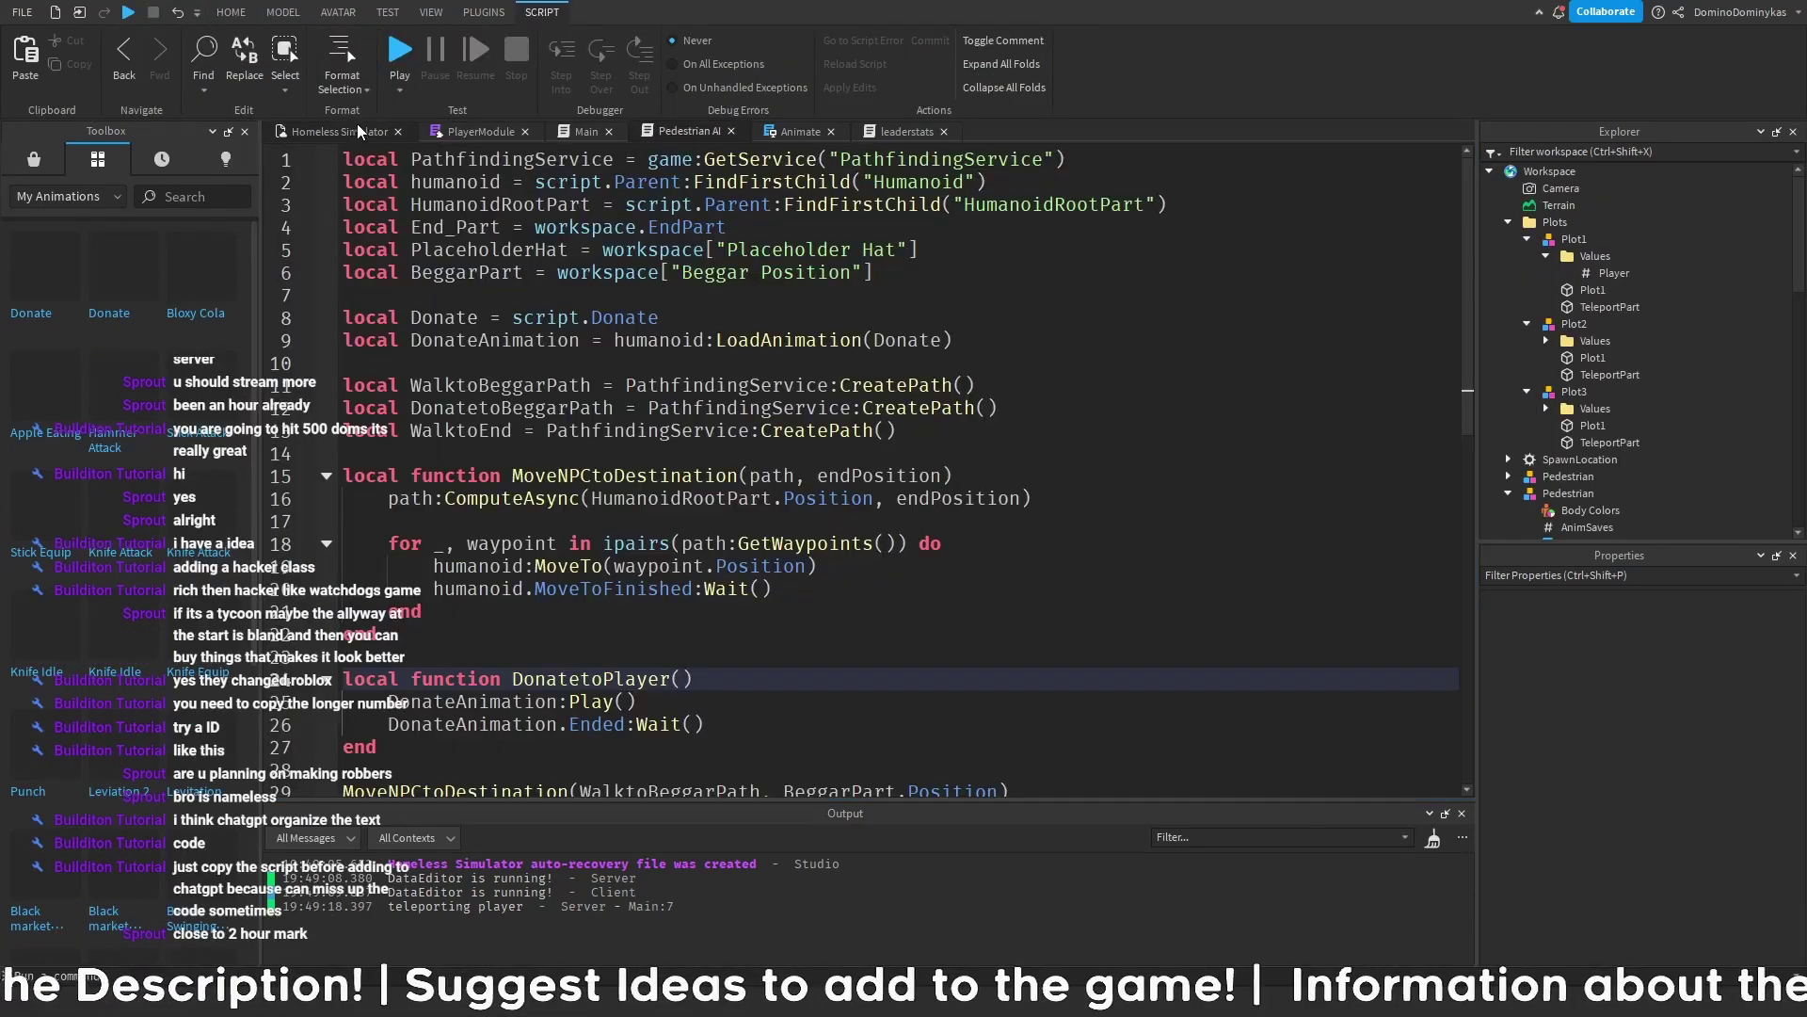
- Show the 3D view of the place and examine the three plots along the sidewalk and the black hat parts
{"action": "left_click", "coordinate": [358, 131]}
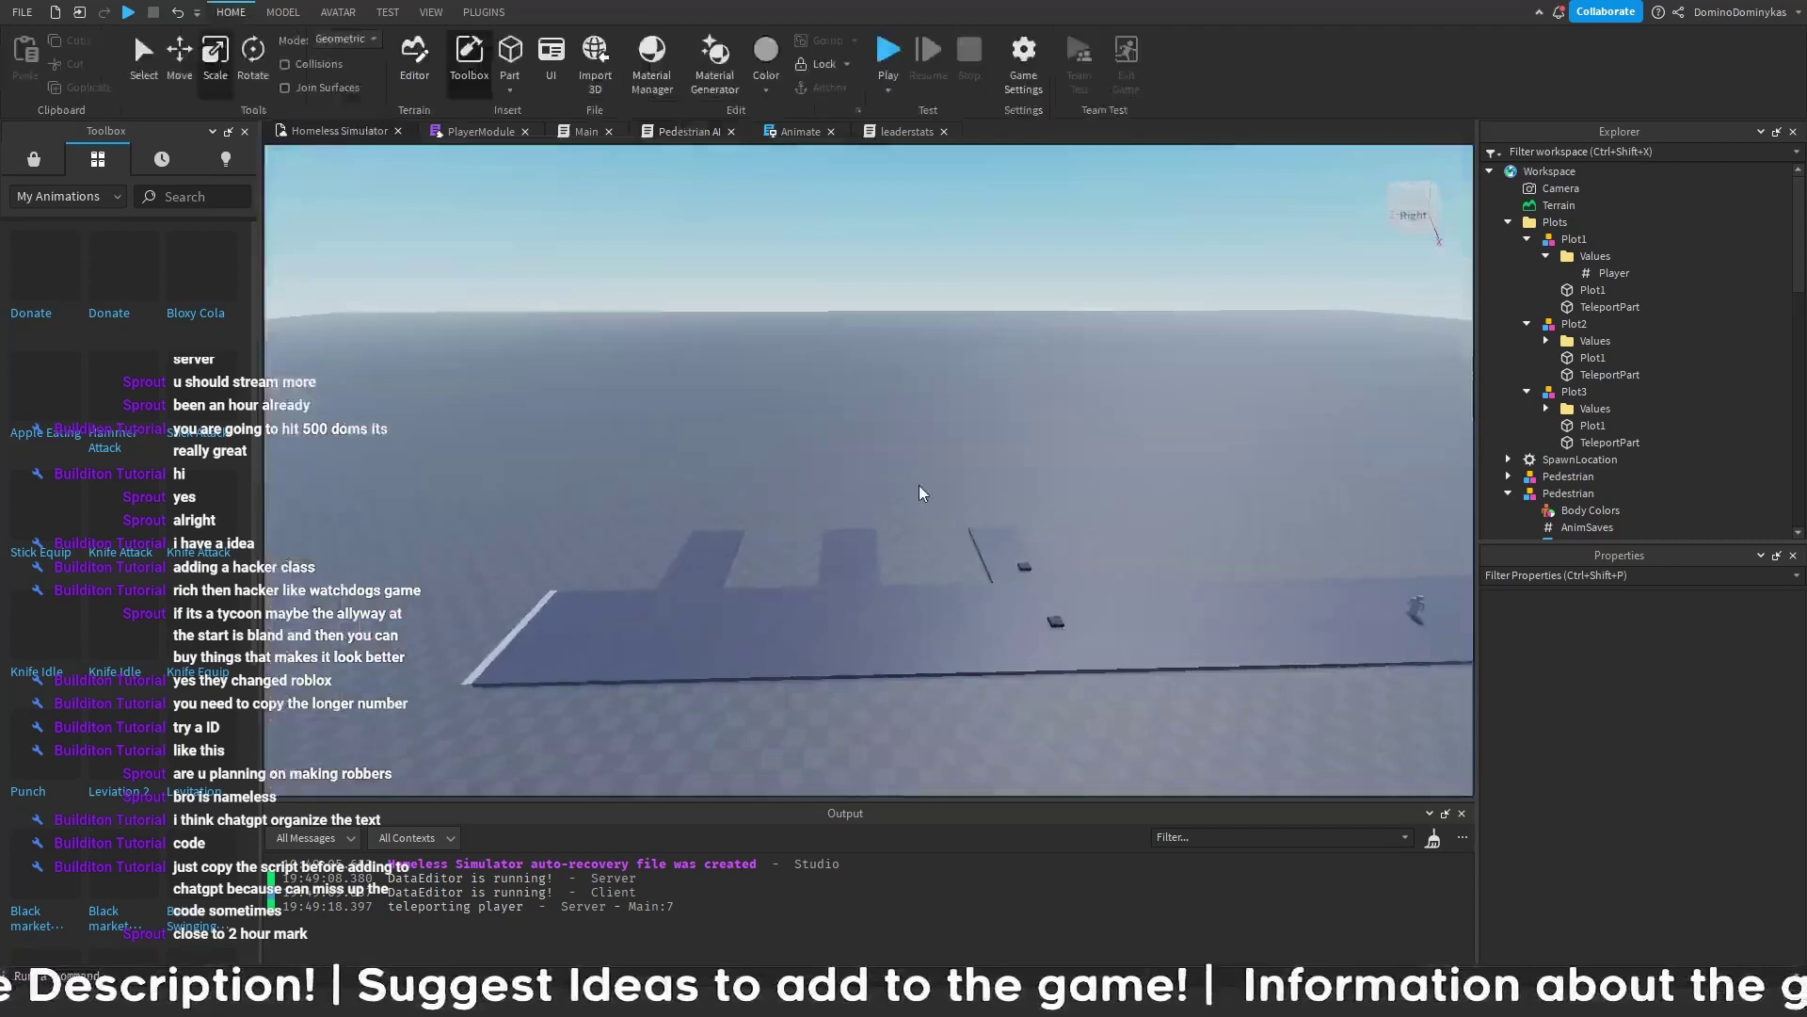
{"action": "right_click_drag", "start_coordinate": [919, 484], "coordinate": [968, 555]}
{"action": "key", "text": "w"}
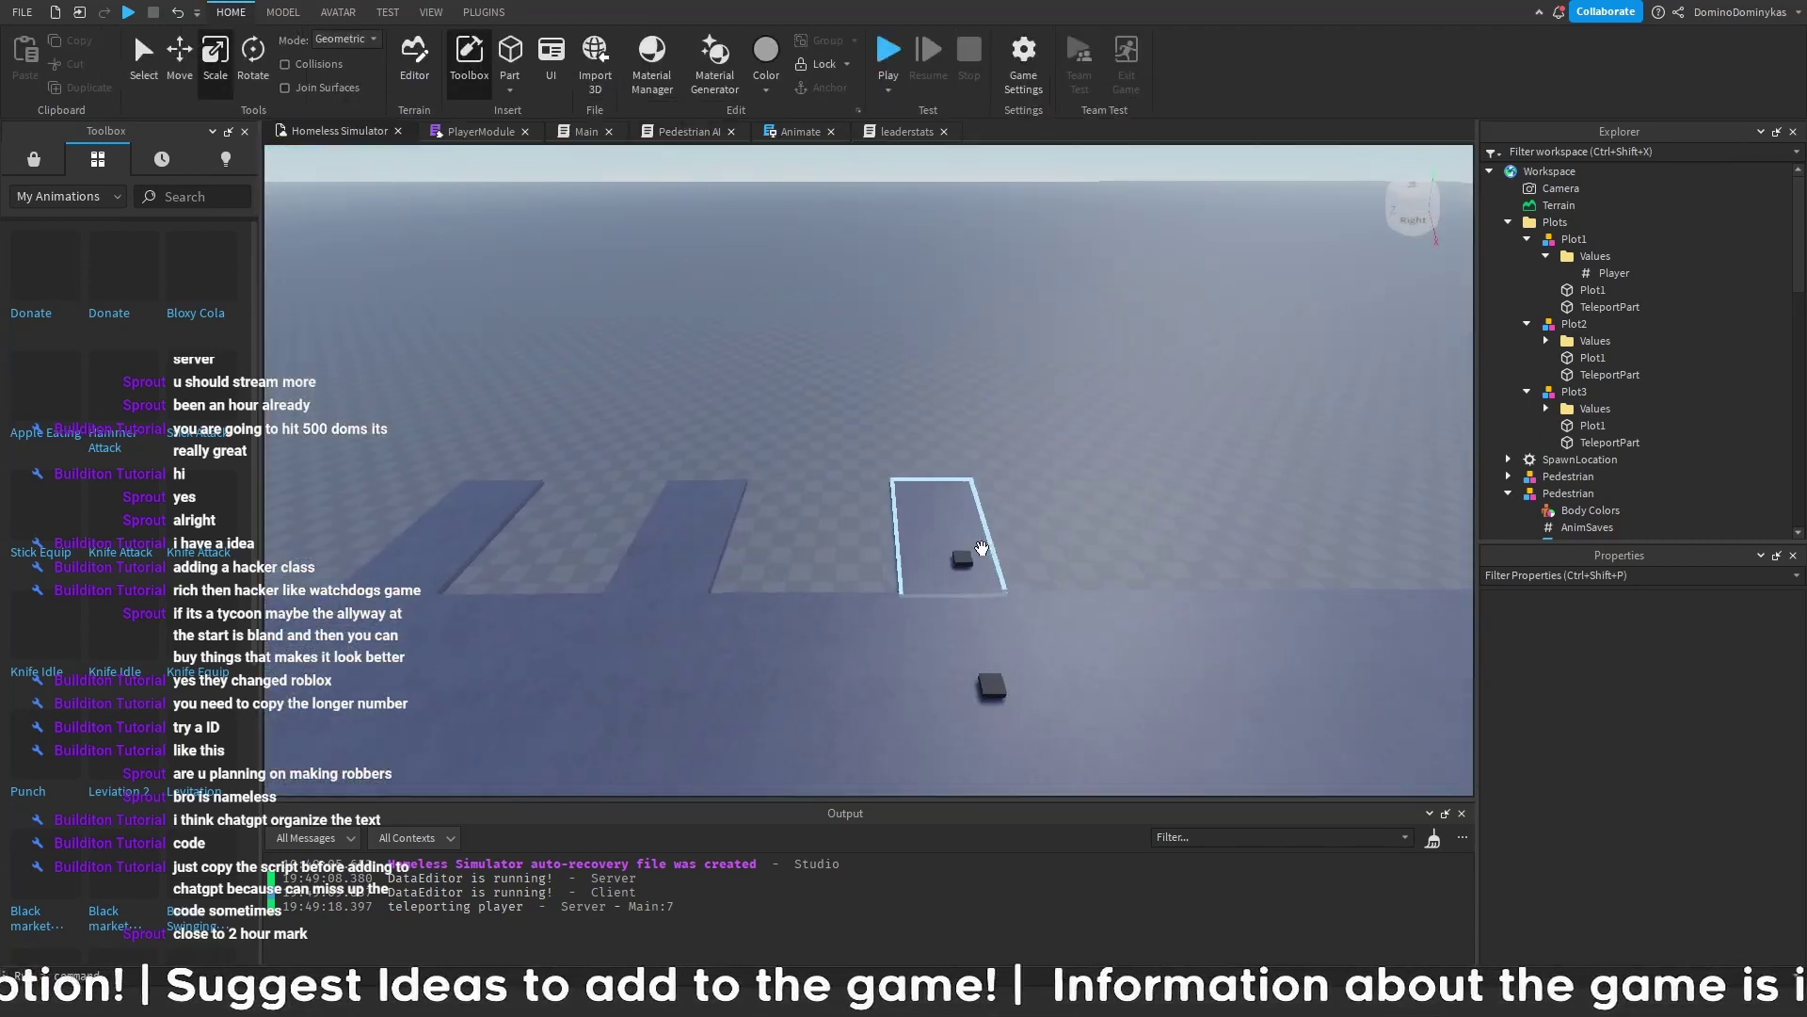
{"action": "key", "text": "a"}
{"action": "key", "text": "a"}
{"action": "key", "text": "d"}
{"action": "key", "text": "a"}
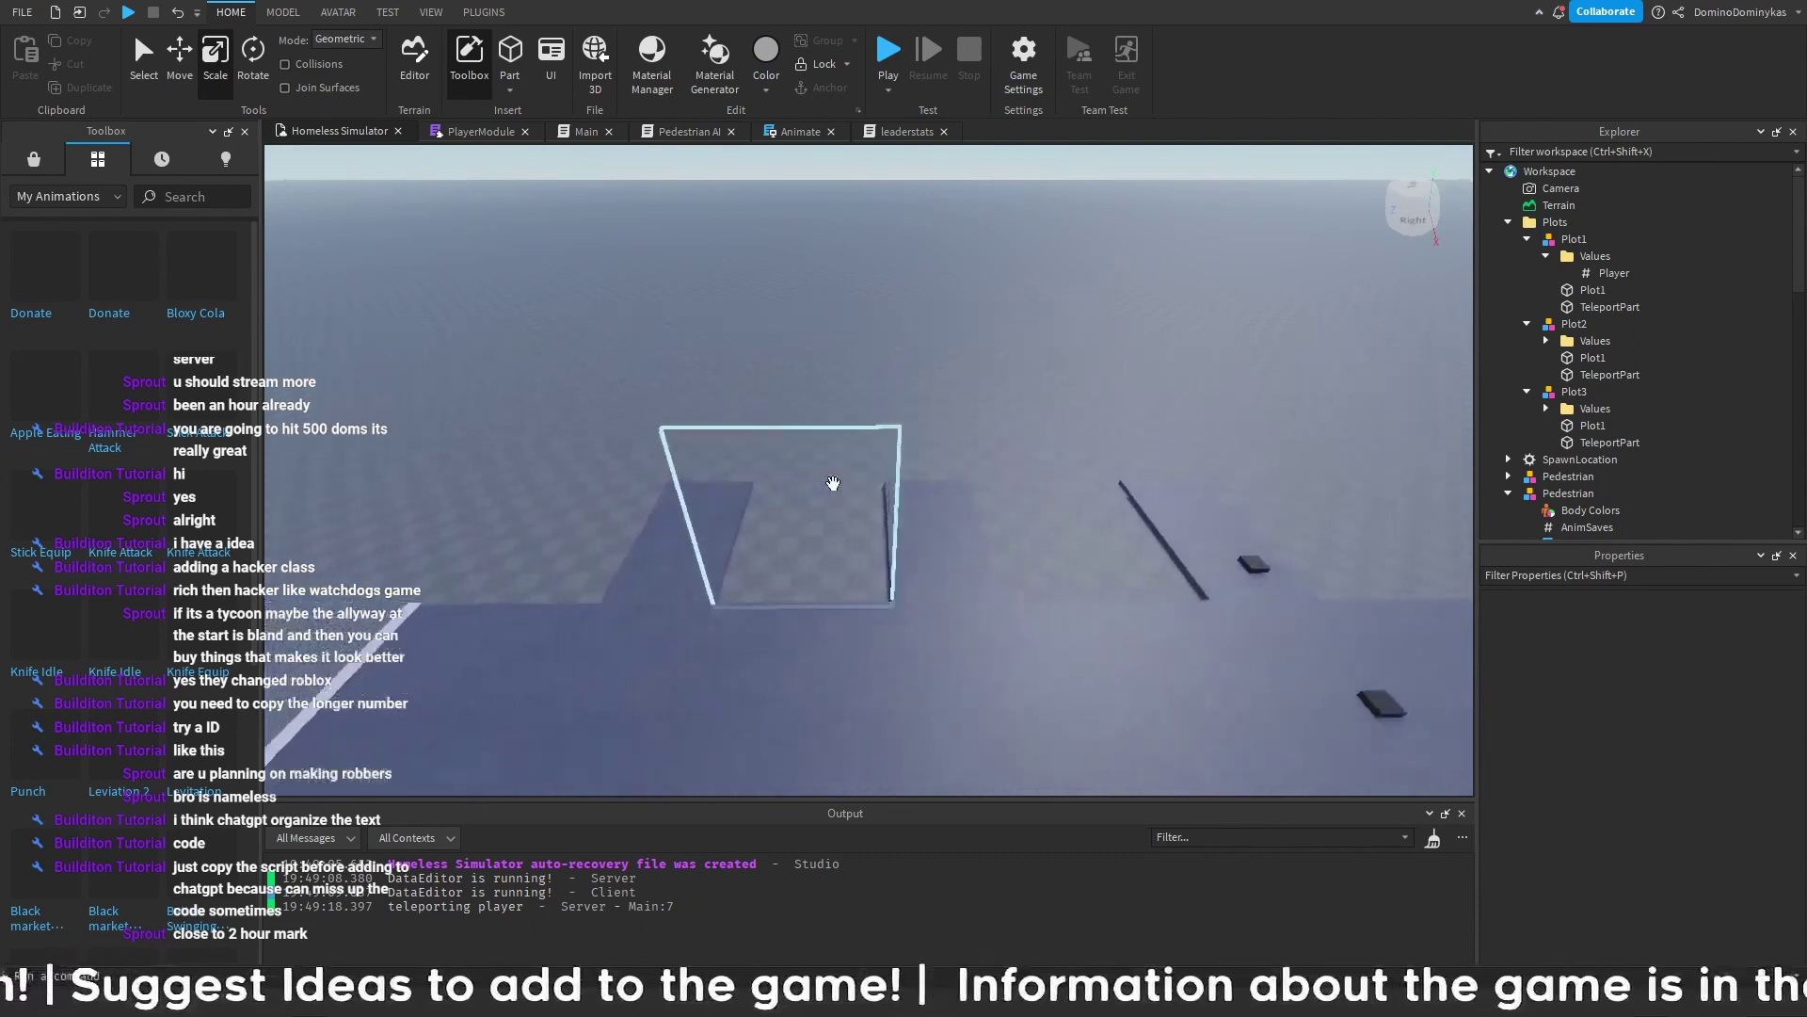
{"action": "key", "text": "d"}
{"action": "key", "text": "d"}
{"action": "right_click_drag", "start_coordinate": [833, 483], "coordinate": [924, 275]}
{"action": "key", "text": "w"}
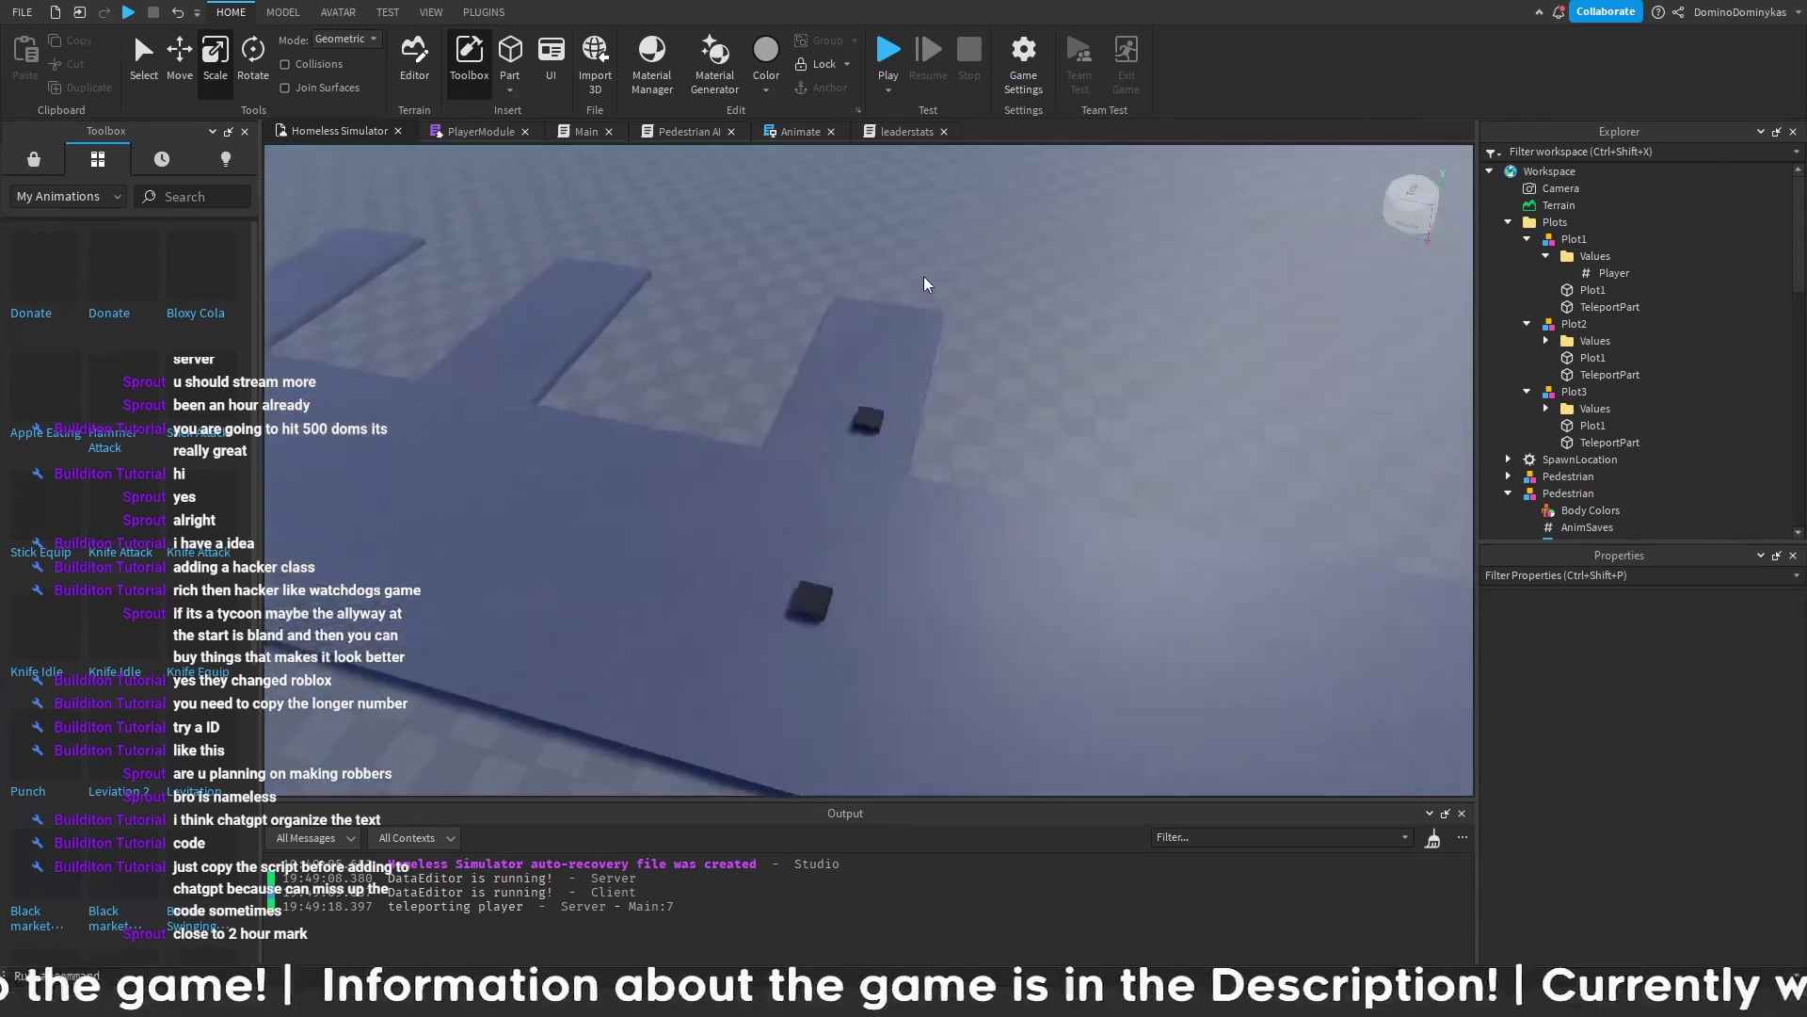
- Examine Plot1 and the sidewalk around the two black hat parts from several angles
{"action": "scroll", "coordinate": [924, 275], "scroll_direction": "down", "scroll_amount": 5}
{"action": "left_click", "coordinate": [919, 396]}
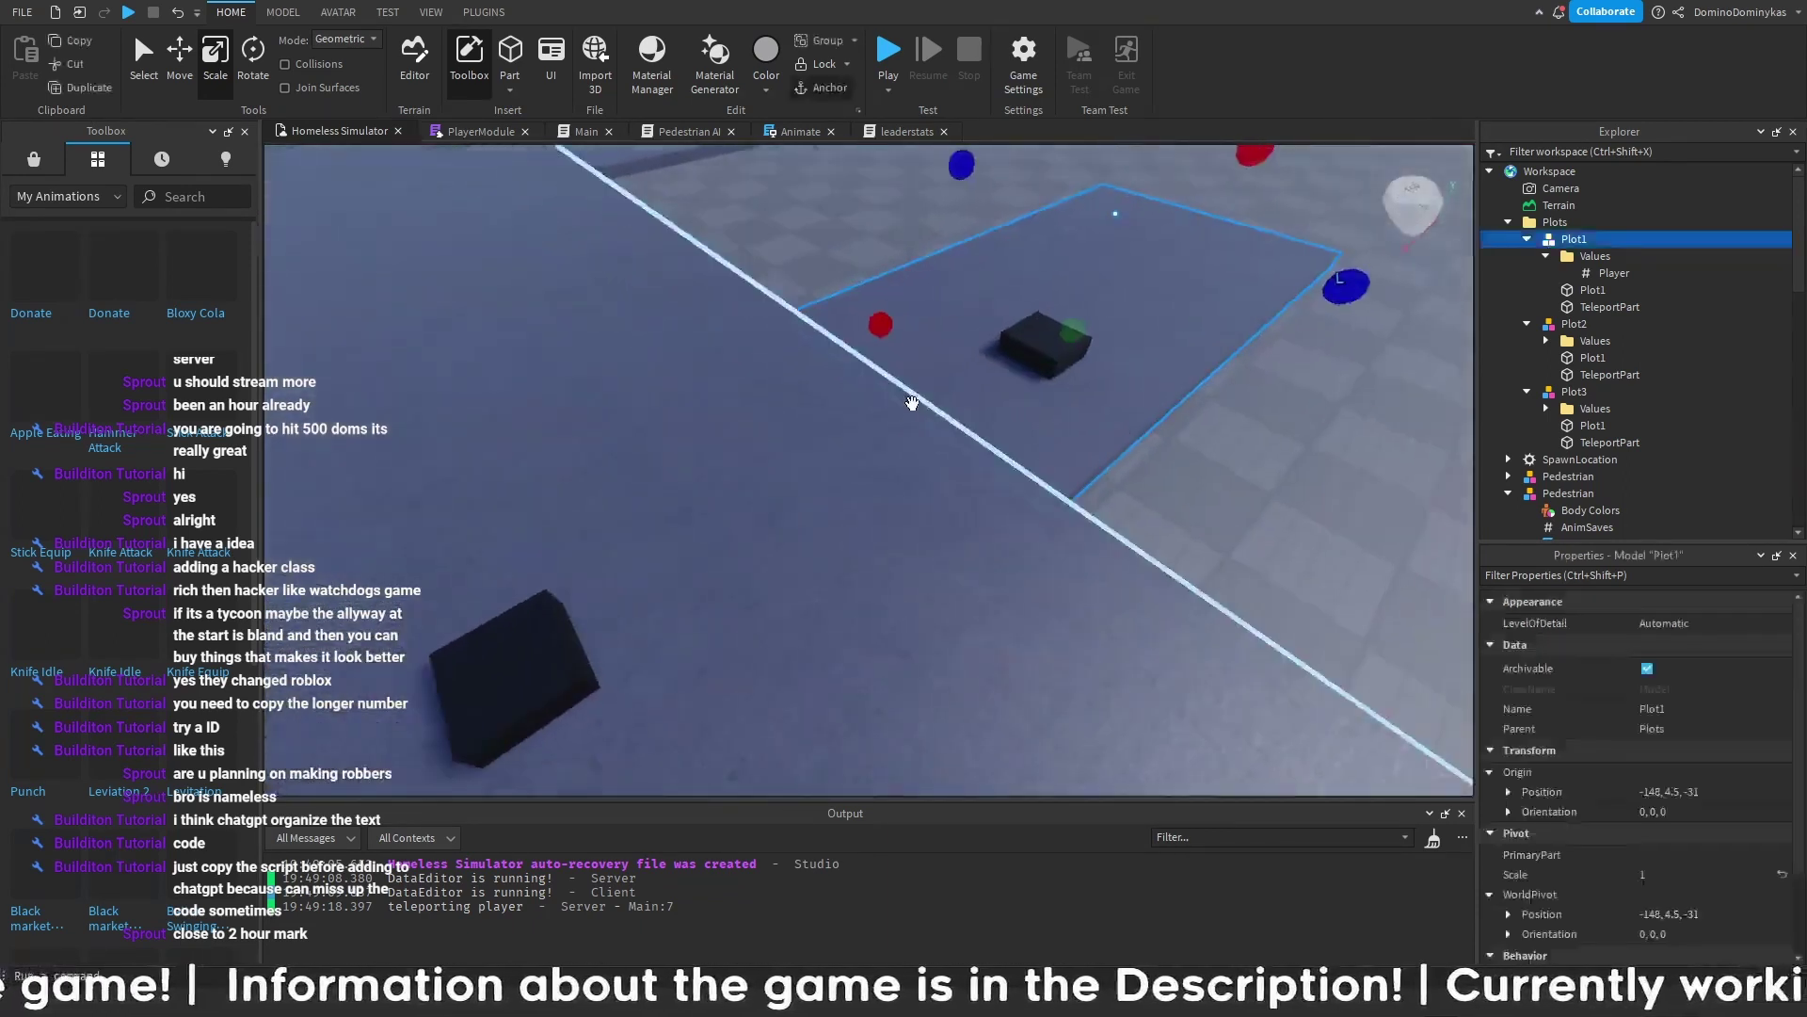
{"action": "right_click_drag", "start_coordinate": [920, 399], "coordinate": [873, 652]}
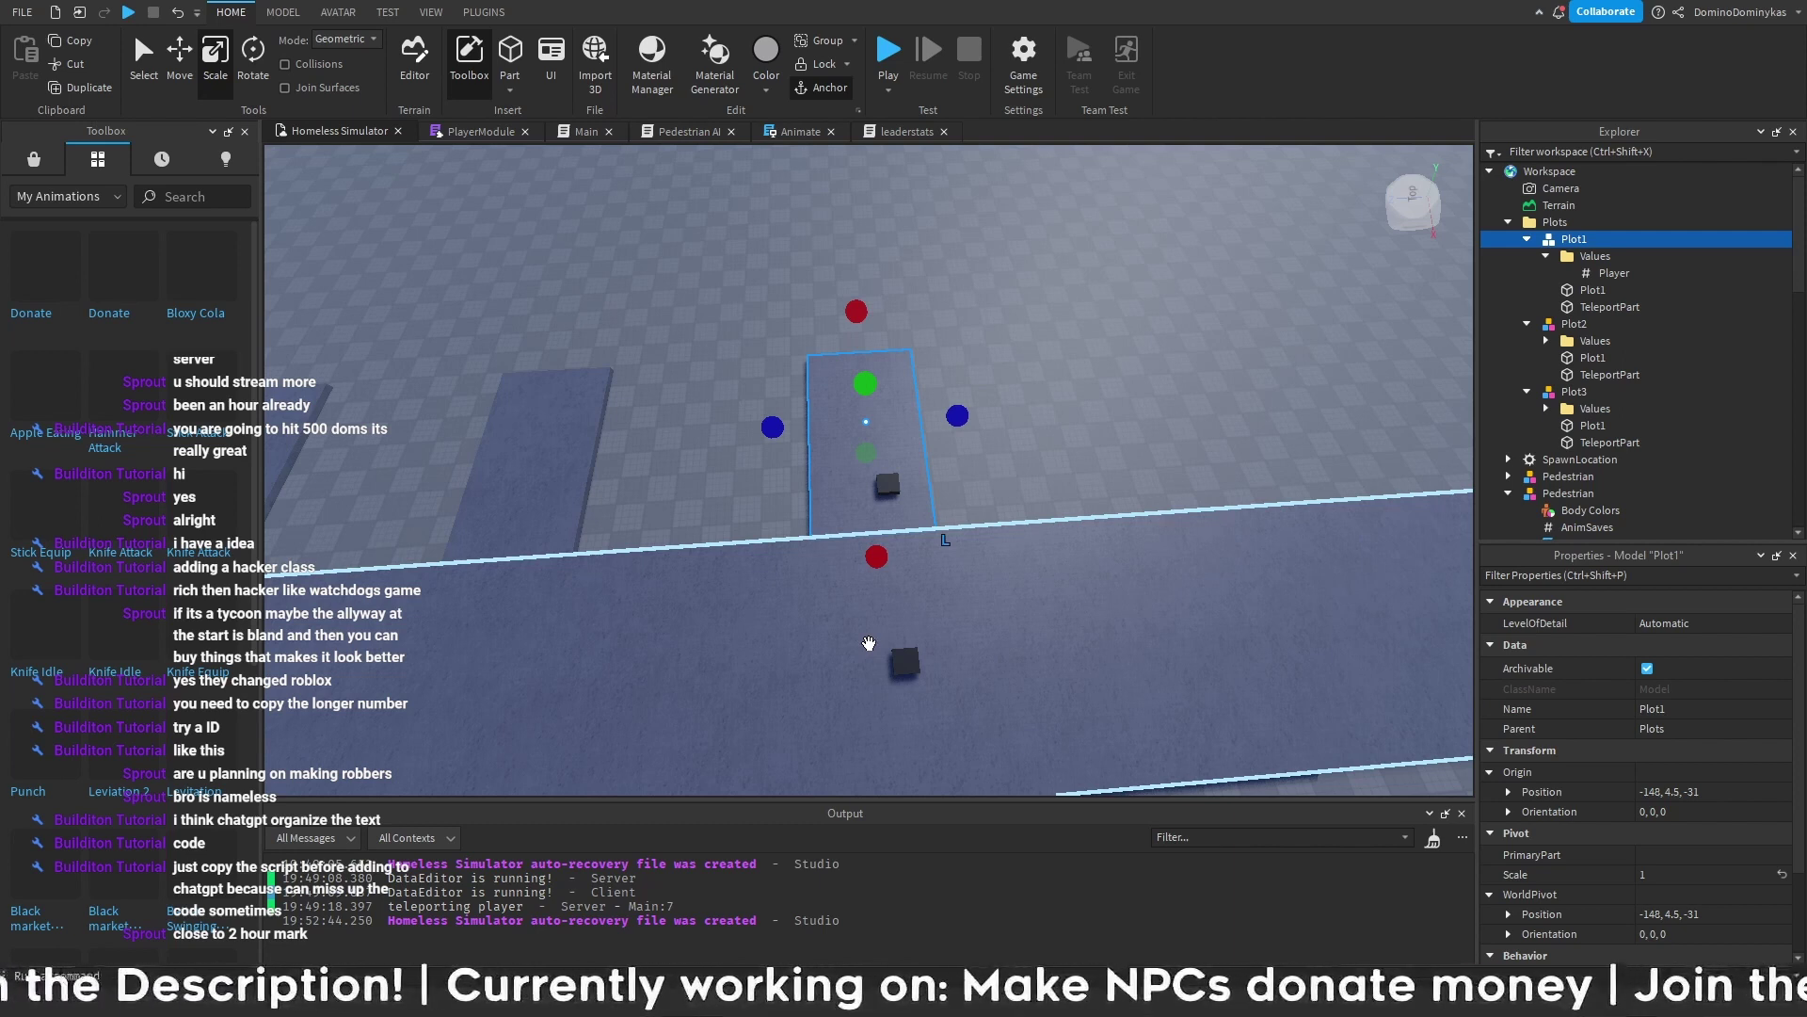
{"action": "right_click_drag", "start_coordinate": [928, 639], "coordinate": [928, 629]}
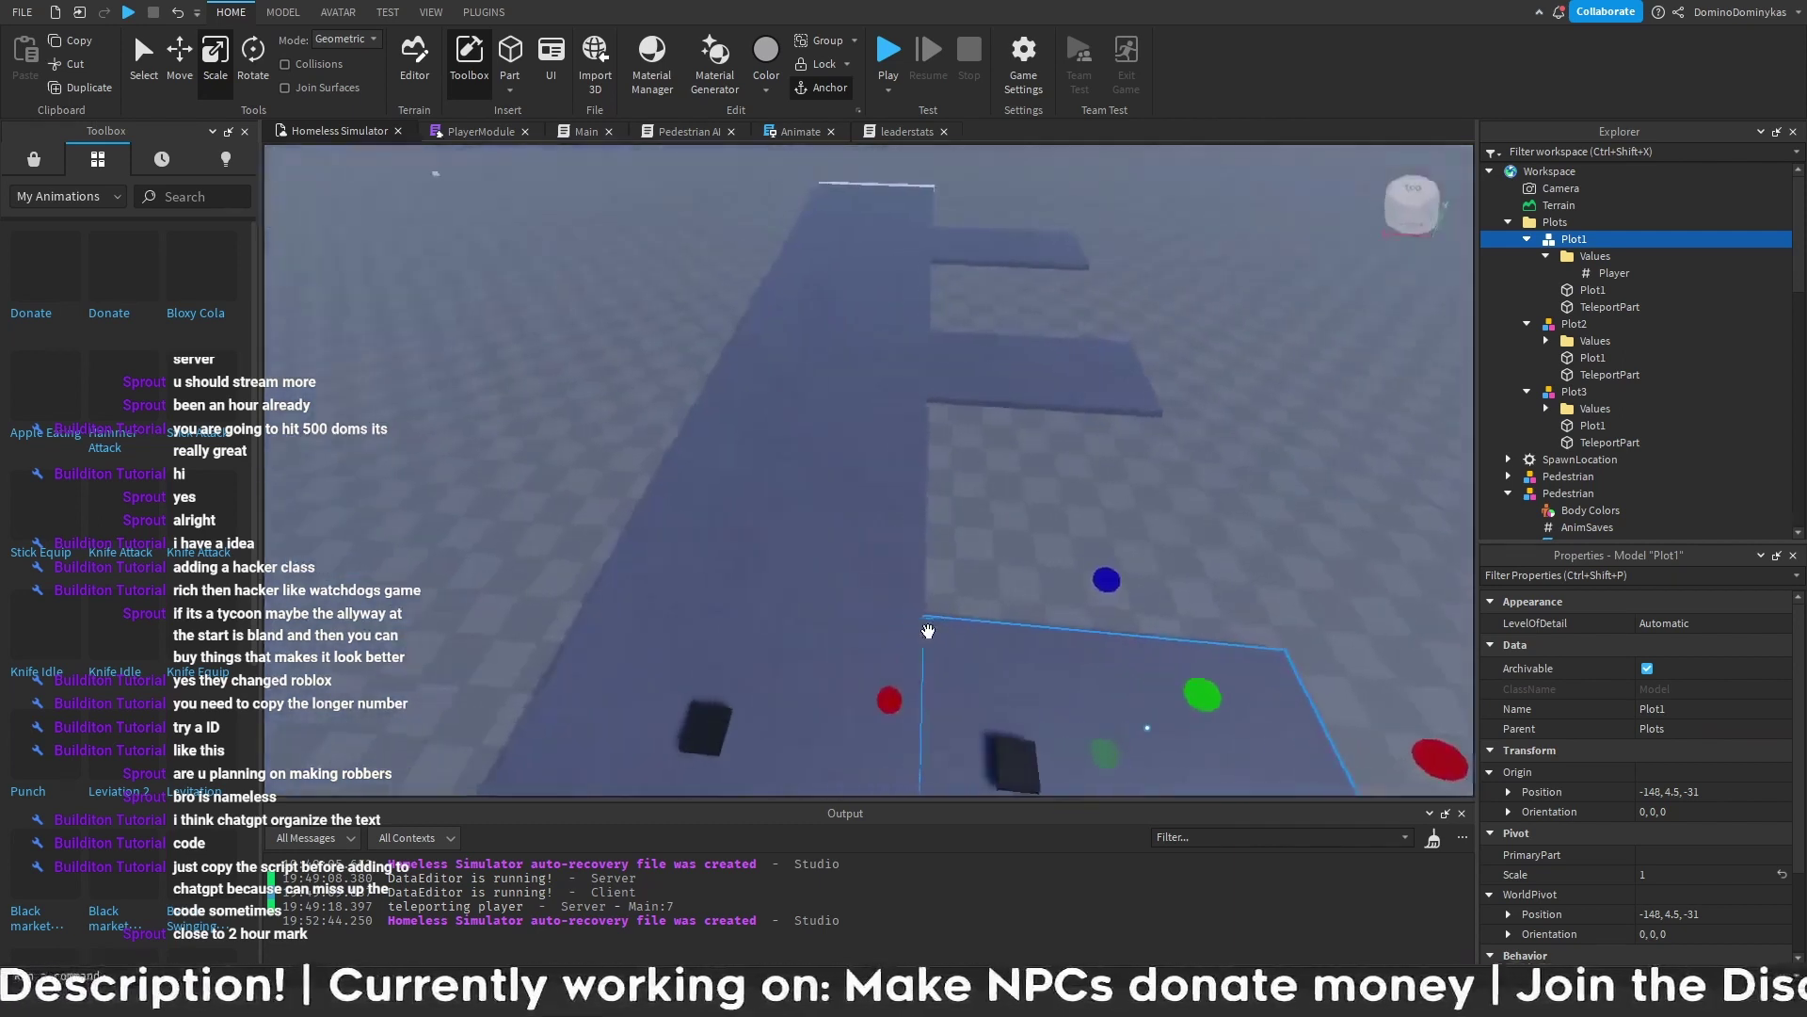
{"action": "key", "text": "s"}
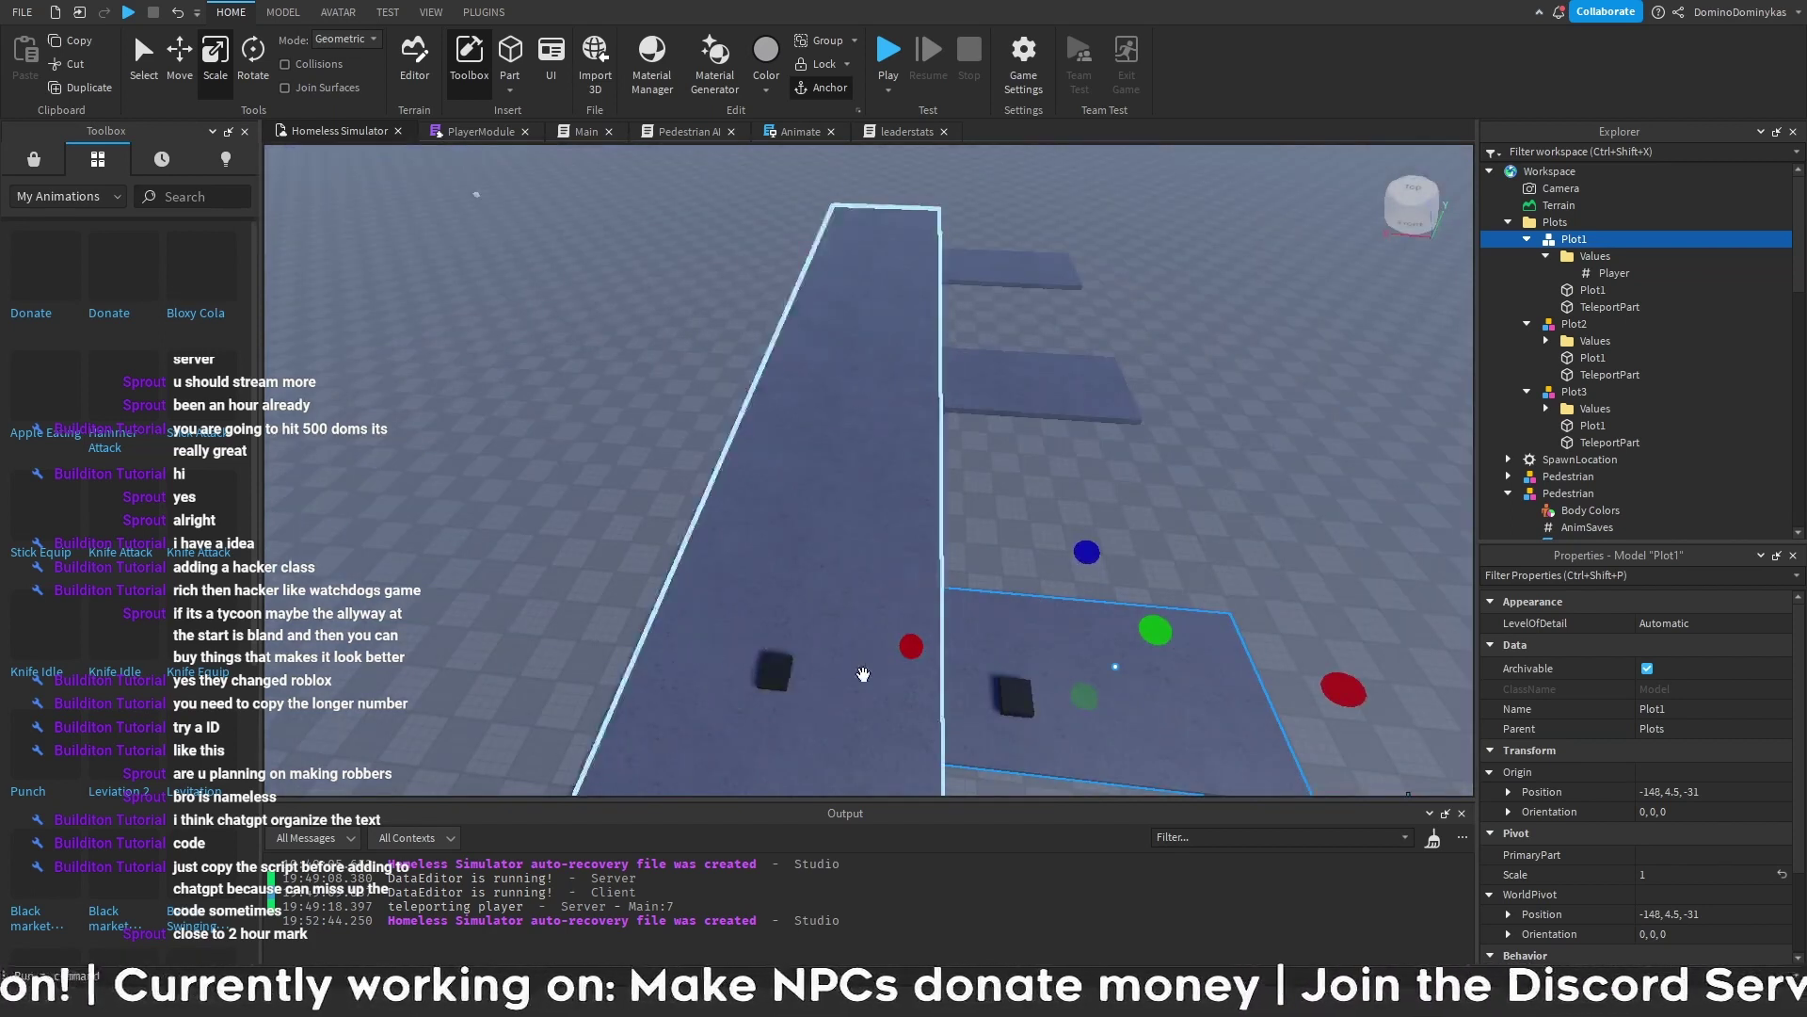
{"action": "mouse_move", "coordinate": [863, 674]}
{"action": "right_mouse_down"}
{"action": "mouse_move", "coordinate": [952, 637]}
{"action": "mouse_move", "coordinate": [828, 610]}
{"action": "mouse_move", "coordinate": [928, 613]}
{"action": "mouse_move", "coordinate": [920, 633]}
{"action": "mouse_move", "coordinate": [881, 626]}
{"action": "mouse_move", "coordinate": [909, 649]}
{"action": "mouse_move", "coordinate": [806, 565]}
{"action": "mouse_move", "coordinate": [811, 448]}
{"action": "mouse_move", "coordinate": [828, 512]}
{"action": "right_mouse_up"}
{"action": "key", "text": "w"}
{"action": "key", "text": "a"}
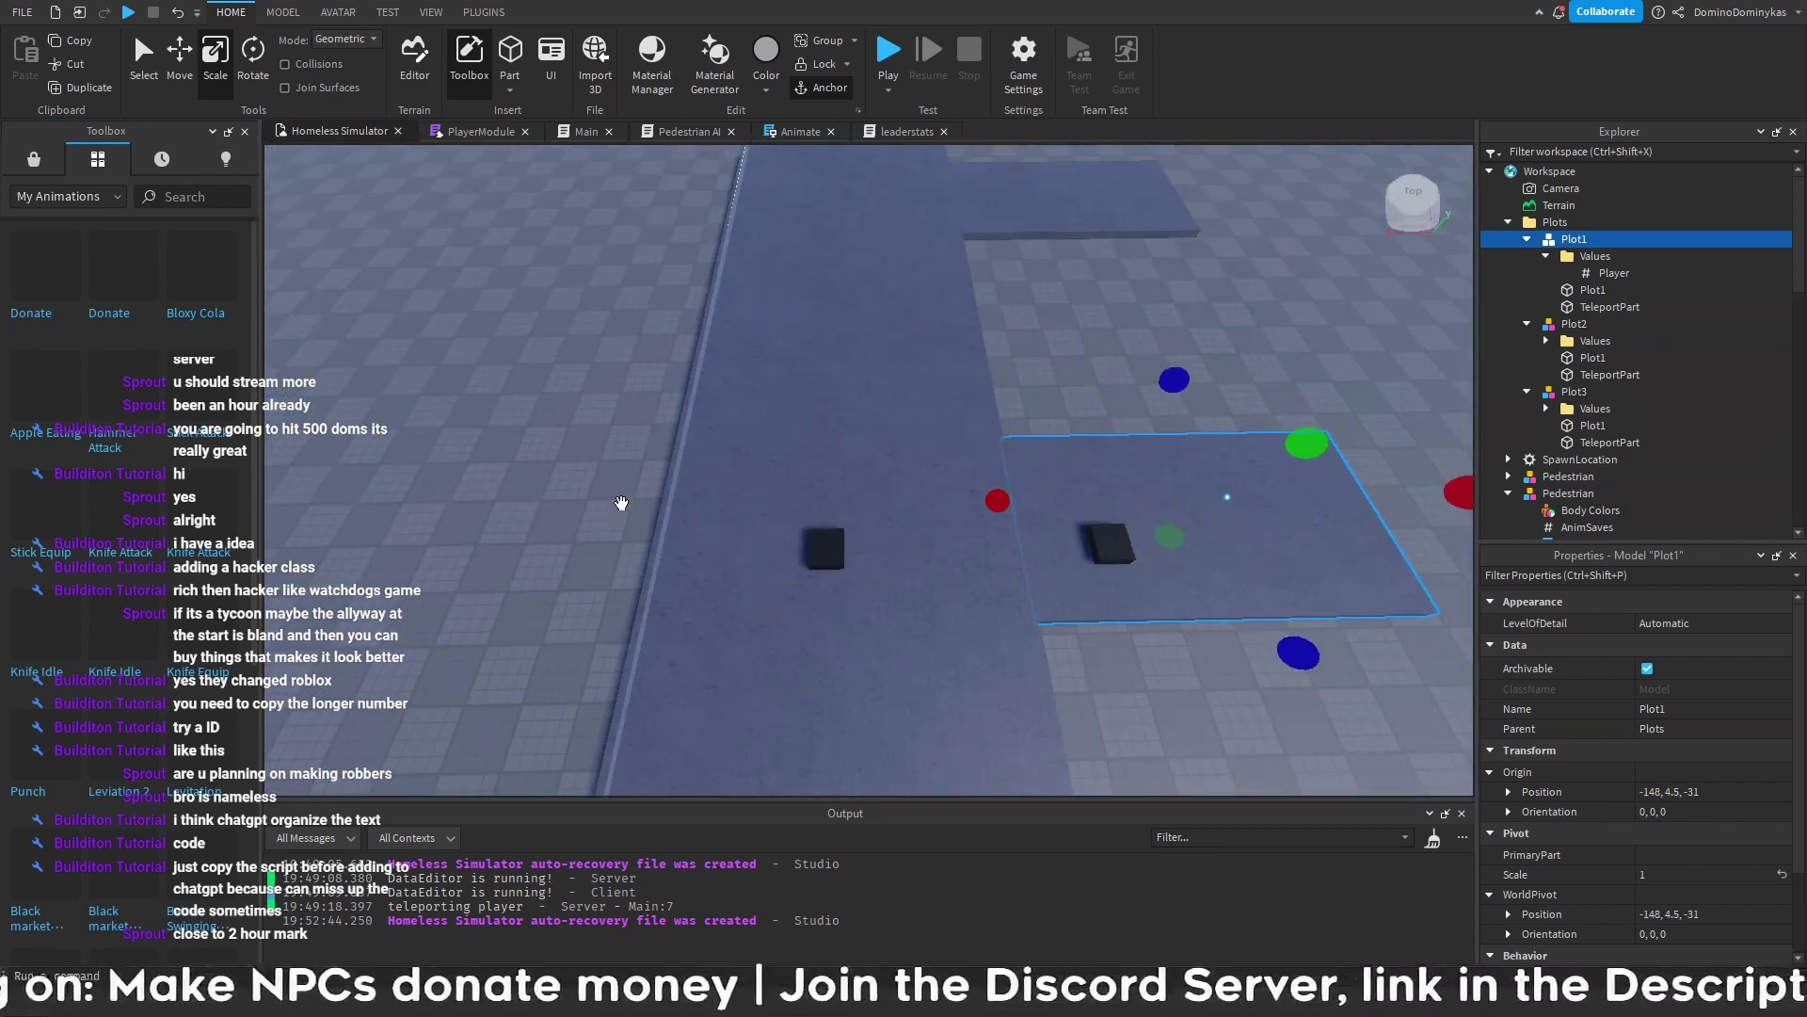
- Lay a part 30 studs wide and 0.5 thick across the sidewalk near Plot1 and raise it into an 8.5-stud-high wall
{"action": "right_click_drag", "start_coordinate": [587, 487], "coordinate": [1004, 449]}
{"action": "key", "text": "ctrl+d"}
{"action": "left_click_drag", "start_coordinate": [993, 453], "coordinate": [954, 465]}
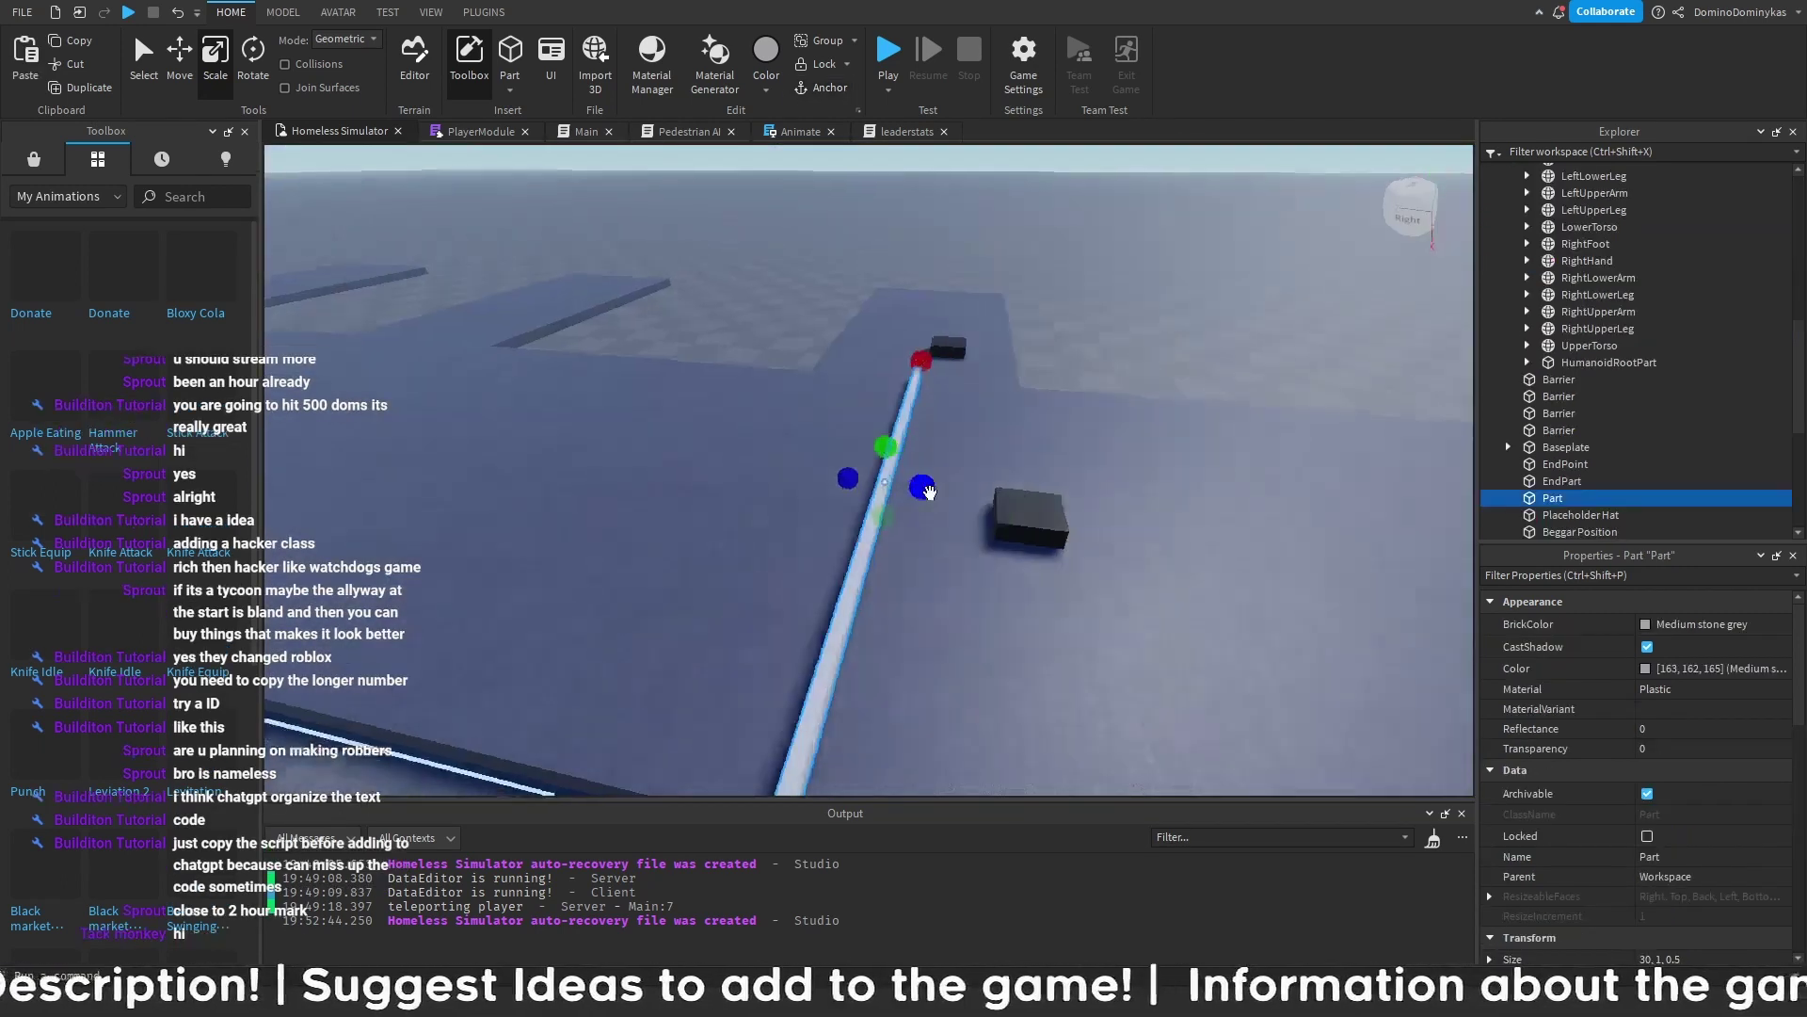
{"action": "right_click_drag", "start_coordinate": [929, 492], "coordinate": [931, 493]}
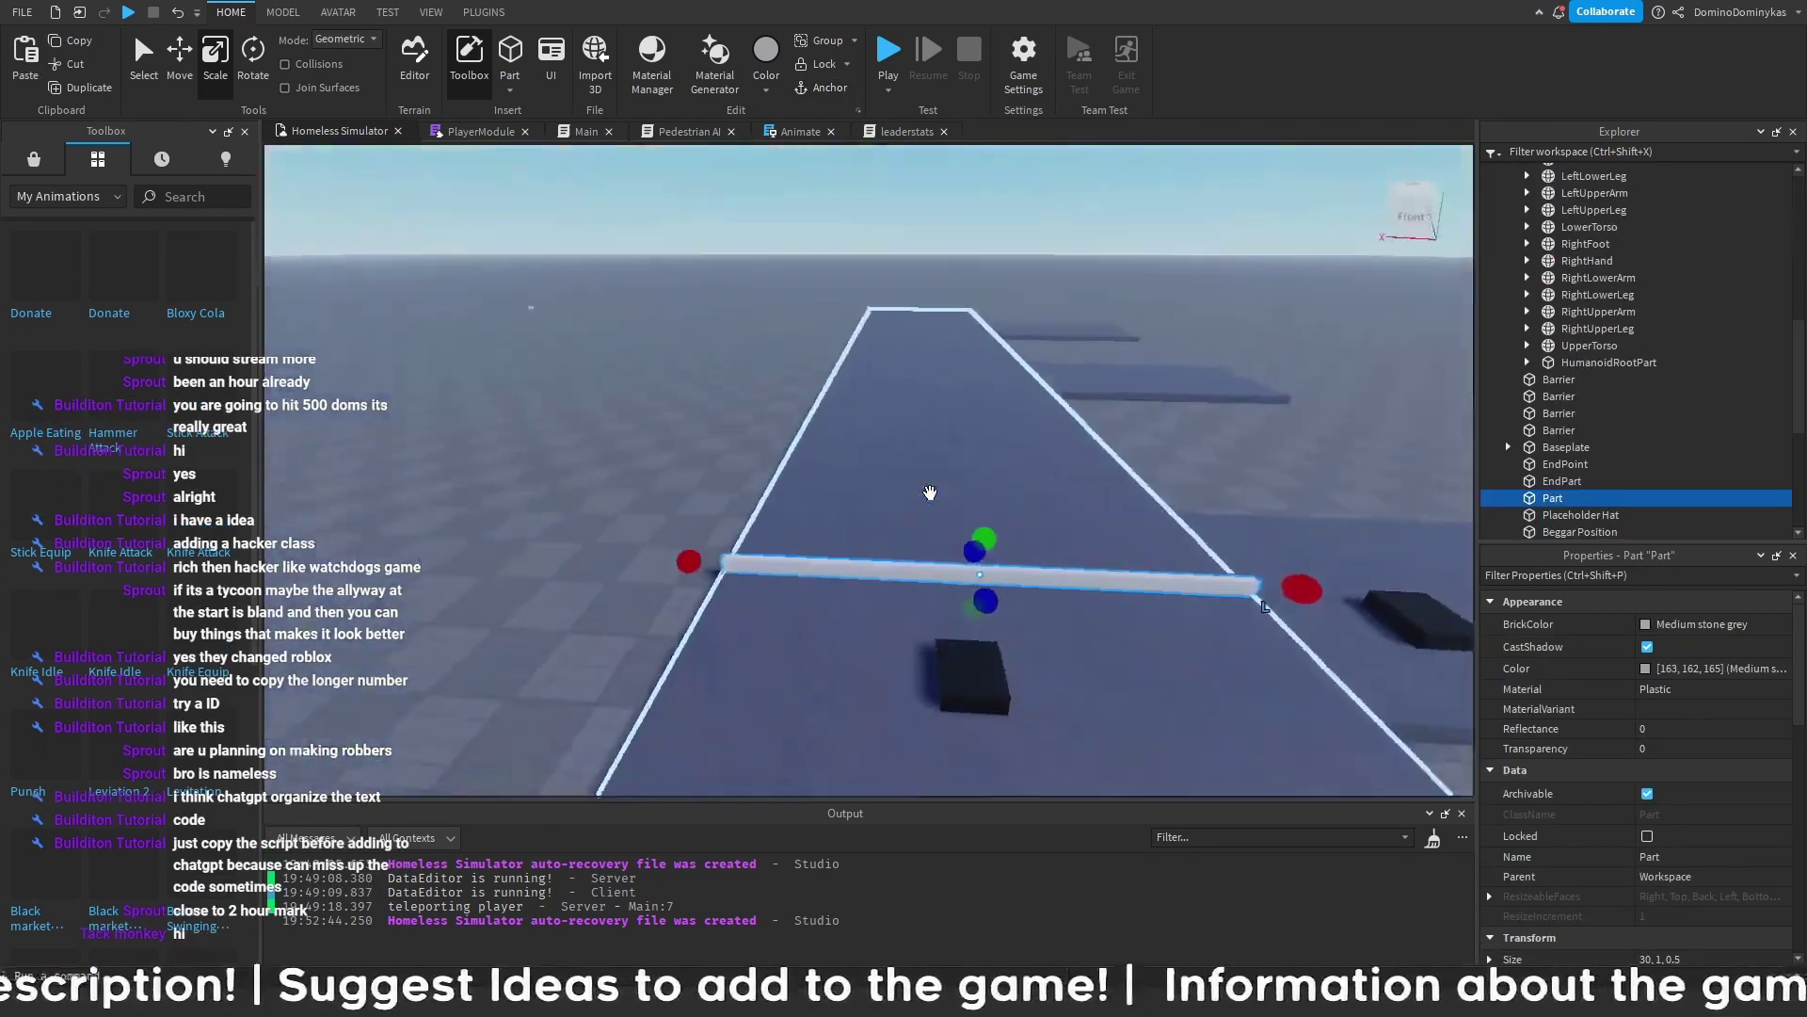
{"action": "key", "text": "s"}
{"action": "left_click_drag", "start_coordinate": [961, 529], "coordinate": [936, 418]}
{"action": "key", "text": "d"}
- Rename the wall part as DeciderPart, and place it in the Plot1 model with transparency 1
{"action": "double_click", "coordinate": [1550, 498]}
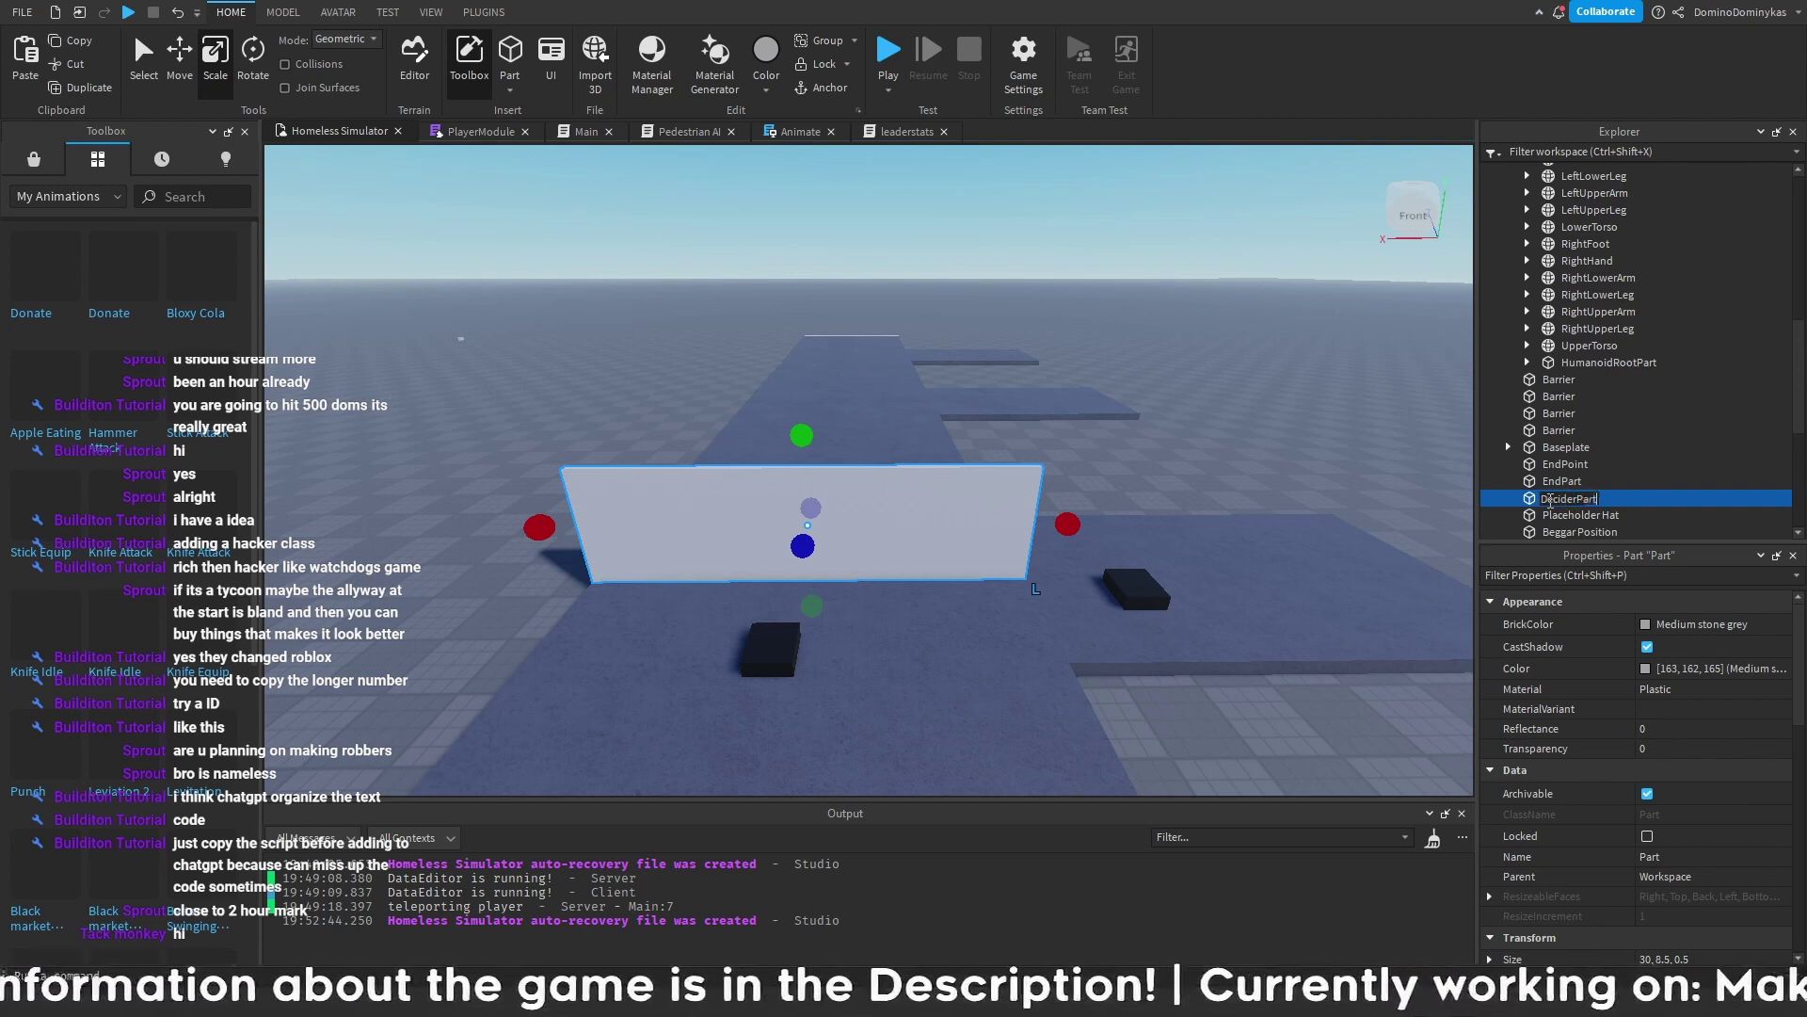
{"action": "type", "text": "DeciderPart"}
{"action": "key", "text": "Return"}
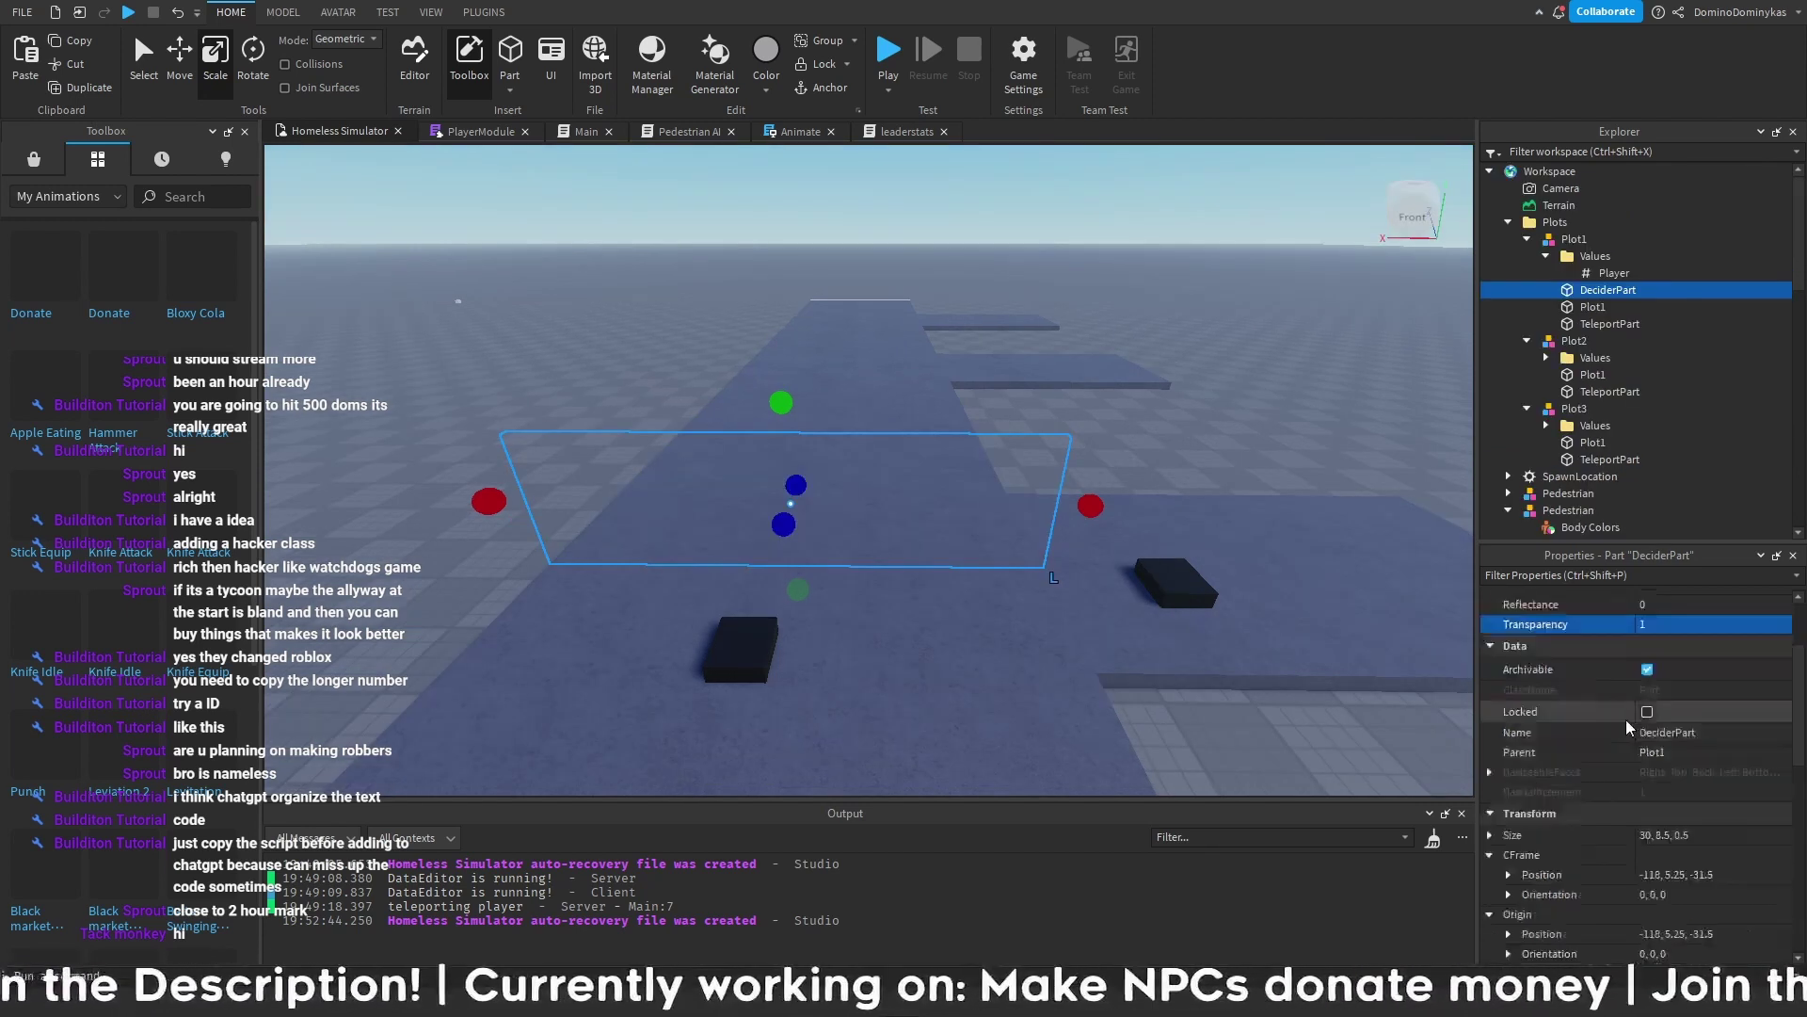
- Anchor DeciderPart and turn off its CanCollide property
{"action": "scroll", "coordinate": [1638, 753], "scroll_direction": "down", "scroll_amount": 2}
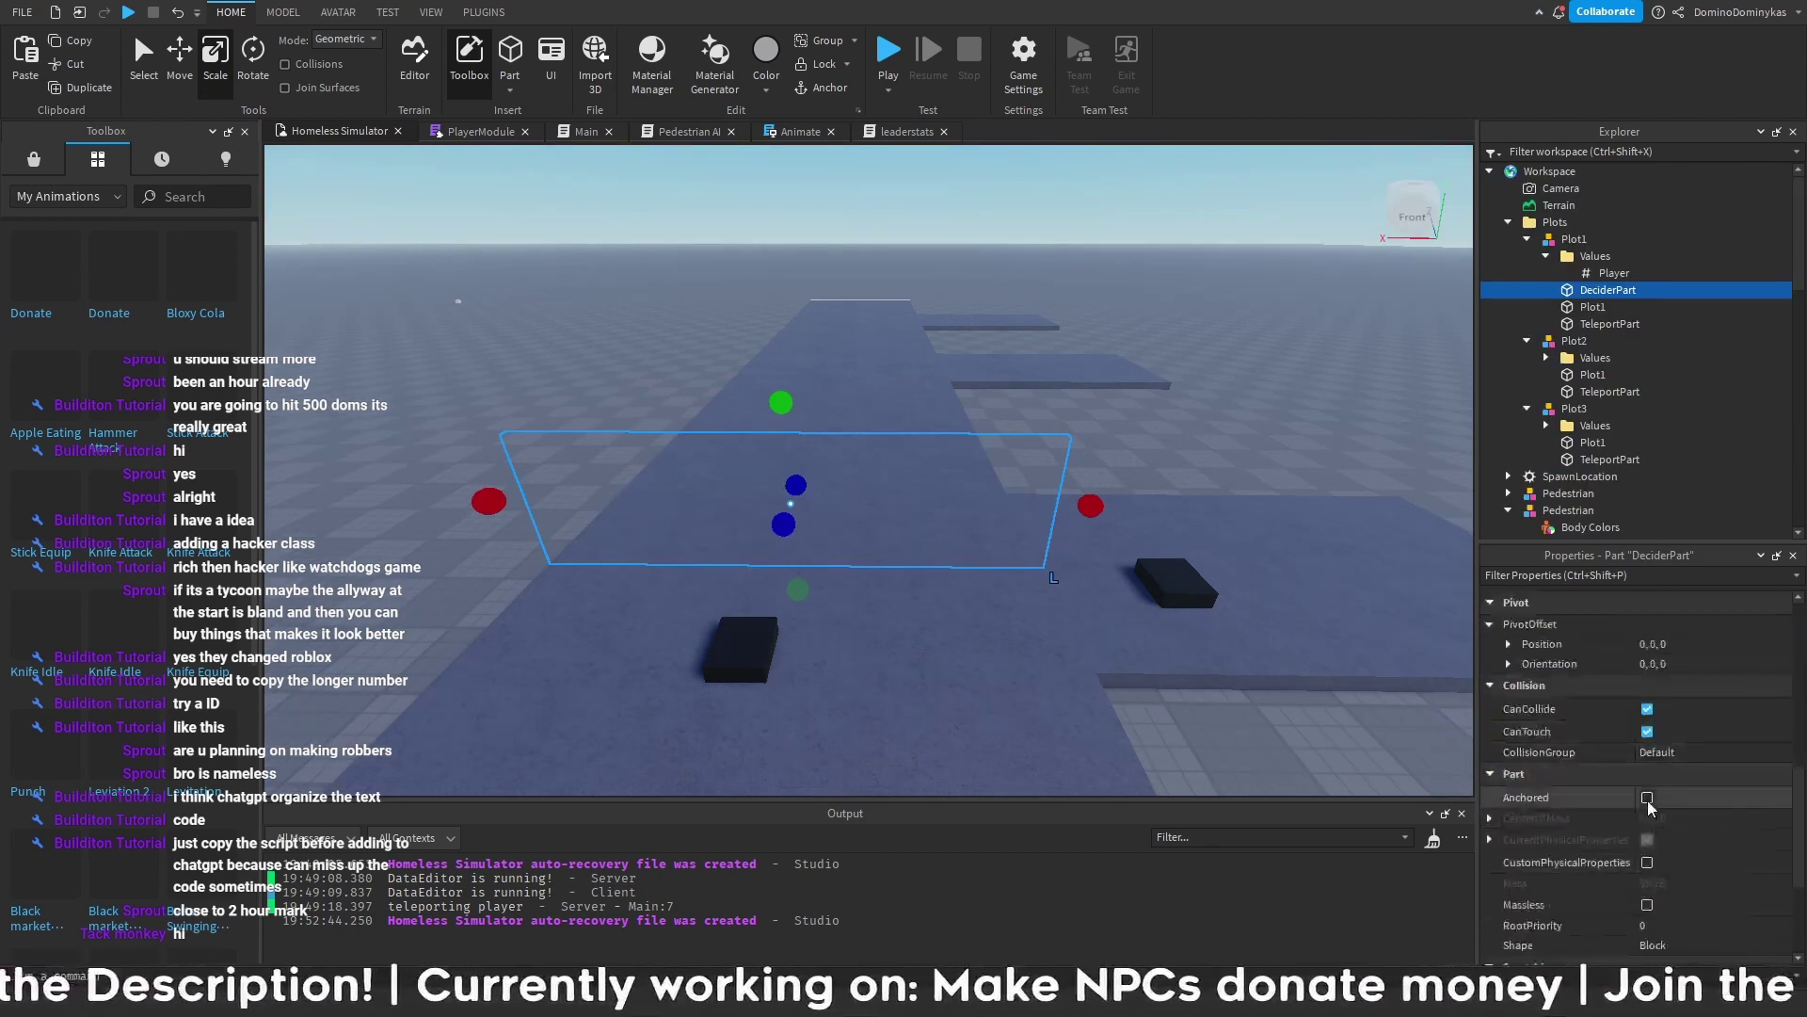
{"action": "left_click", "coordinate": [1648, 798]}
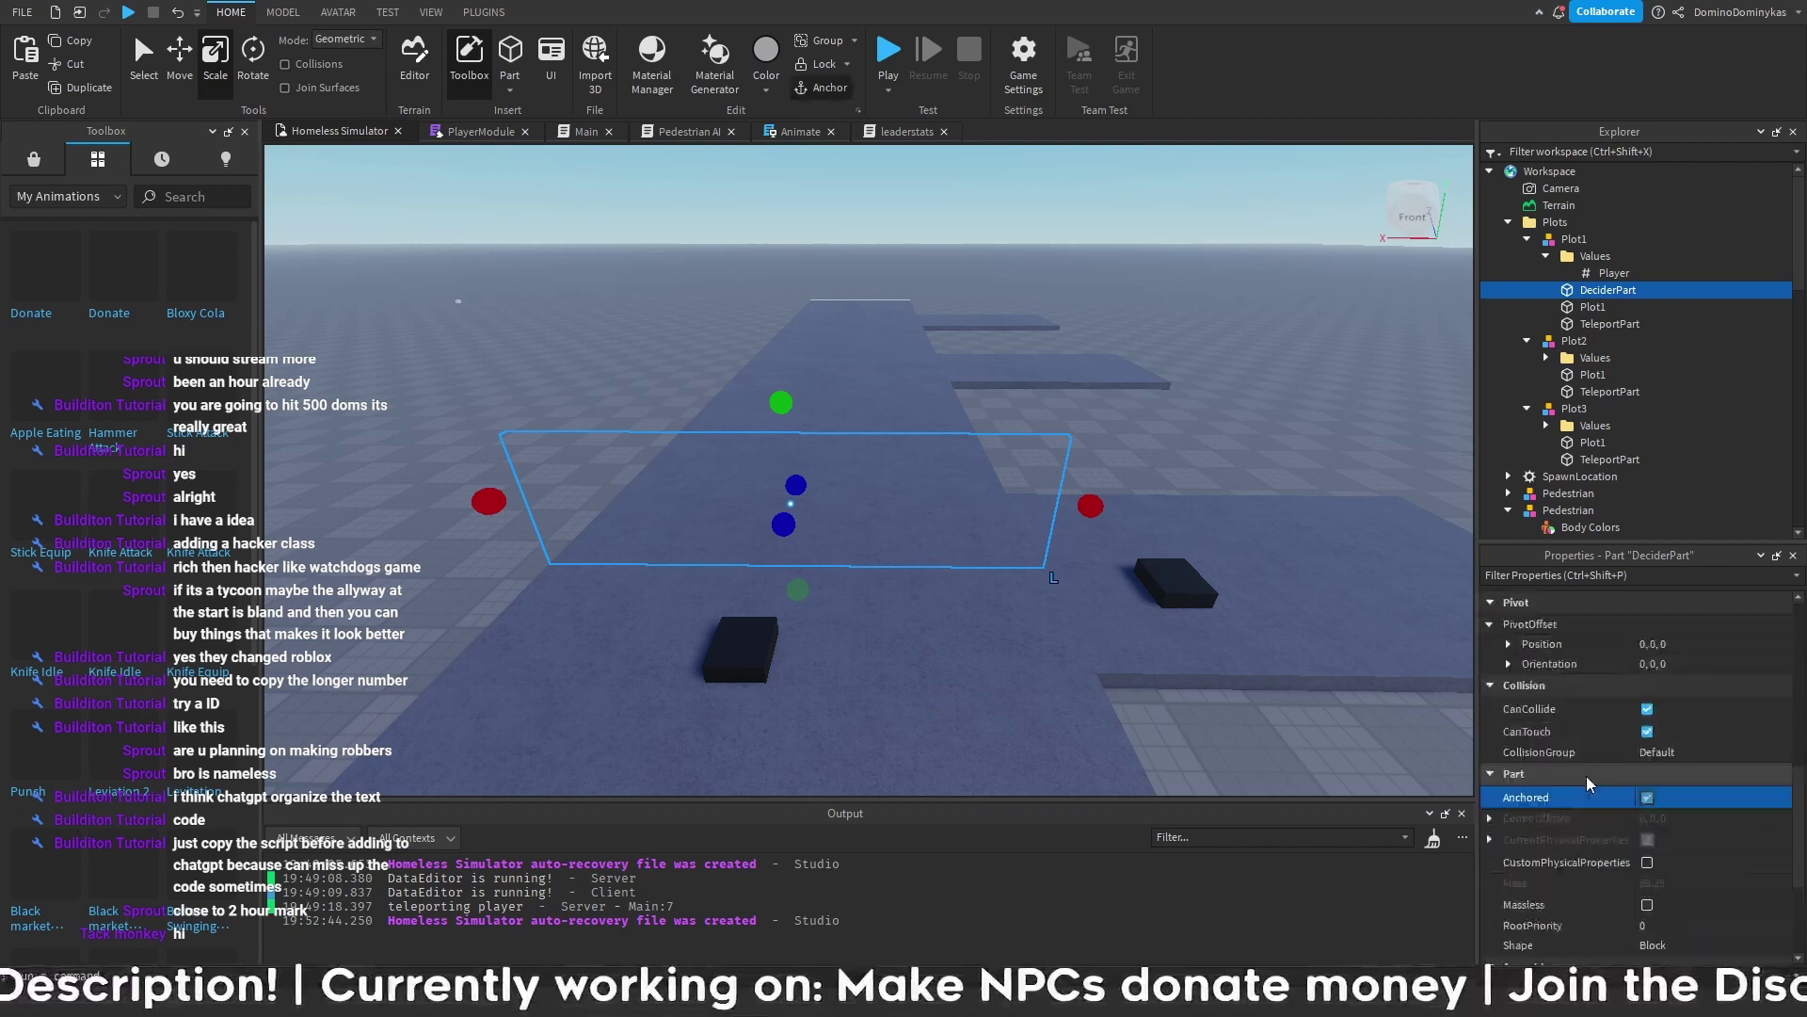
{"action": "left_click", "coordinate": [1647, 709]}
- View the sidewalk and plots from around the hat parts and select Plot1's DeciderPart
{"action": "right_click_drag", "start_coordinate": [1337, 612], "coordinate": [1129, 528]}
{"action": "key", "text": "a"}
{"action": "key", "text": "d"}
{"action": "left_click", "coordinate": [635, 644]}
{"action": "key", "text": "d"}
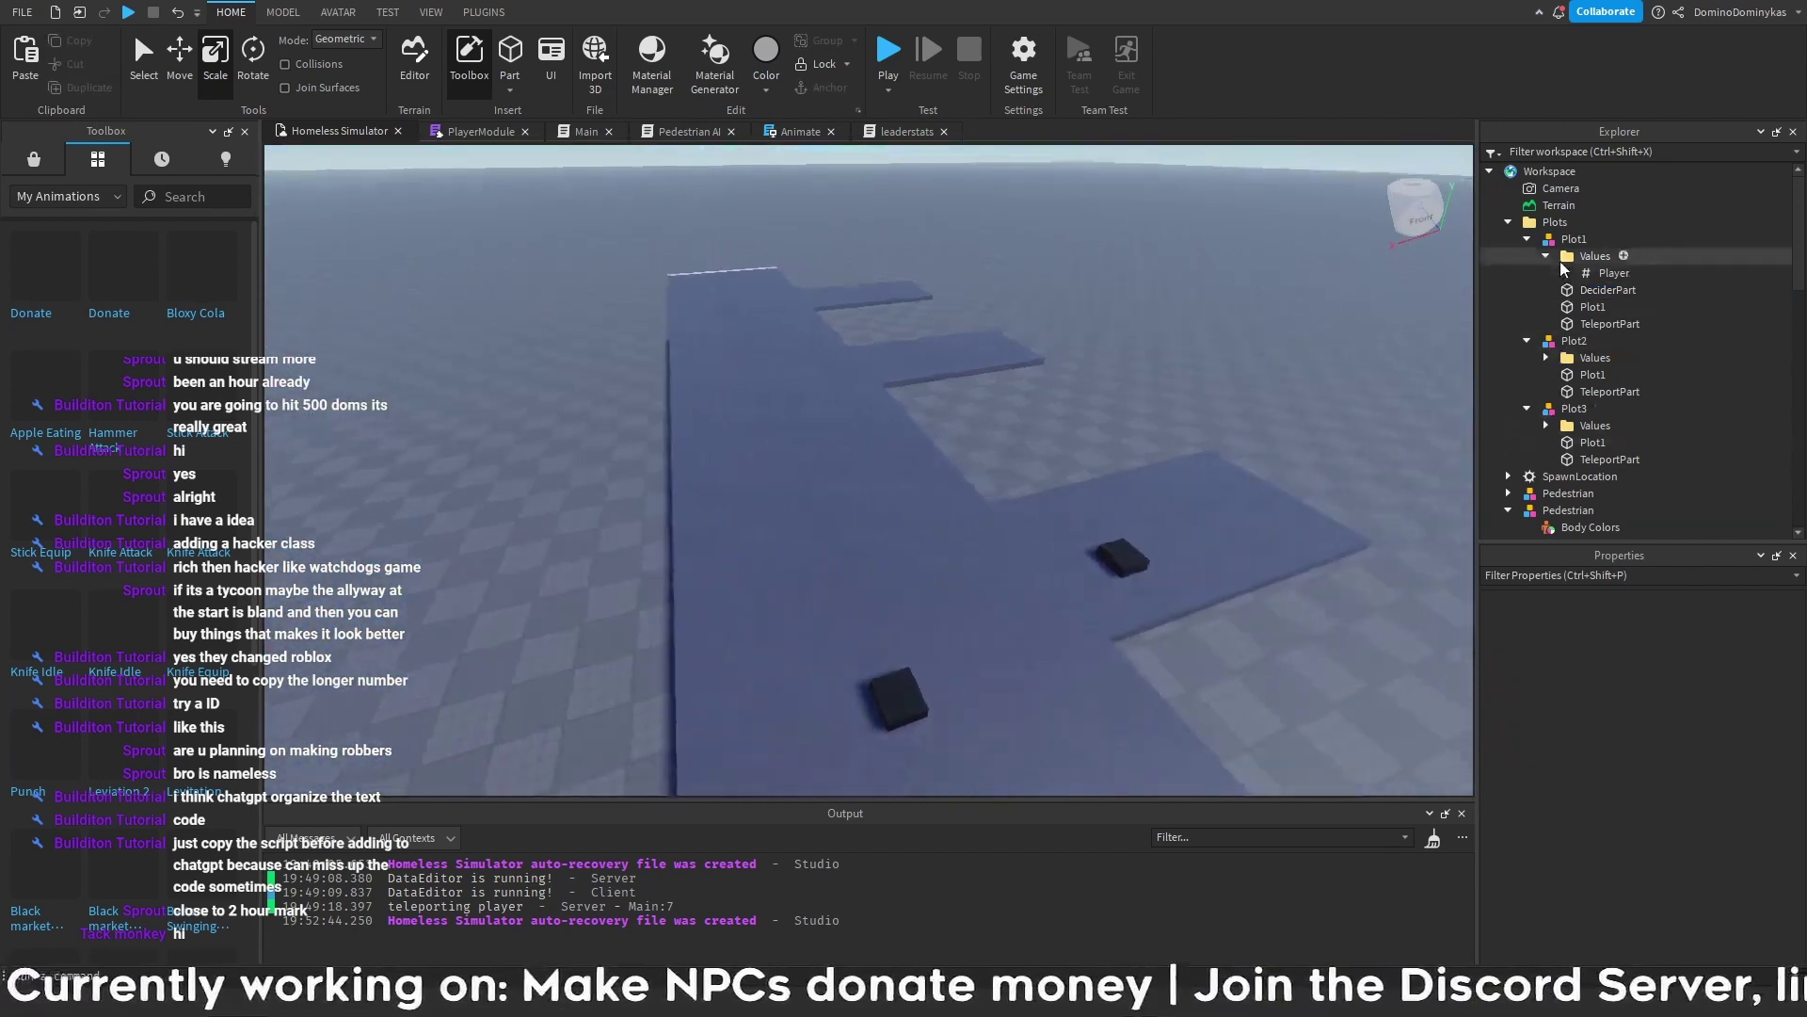
{"action": "left_click", "coordinate": [1591, 291]}
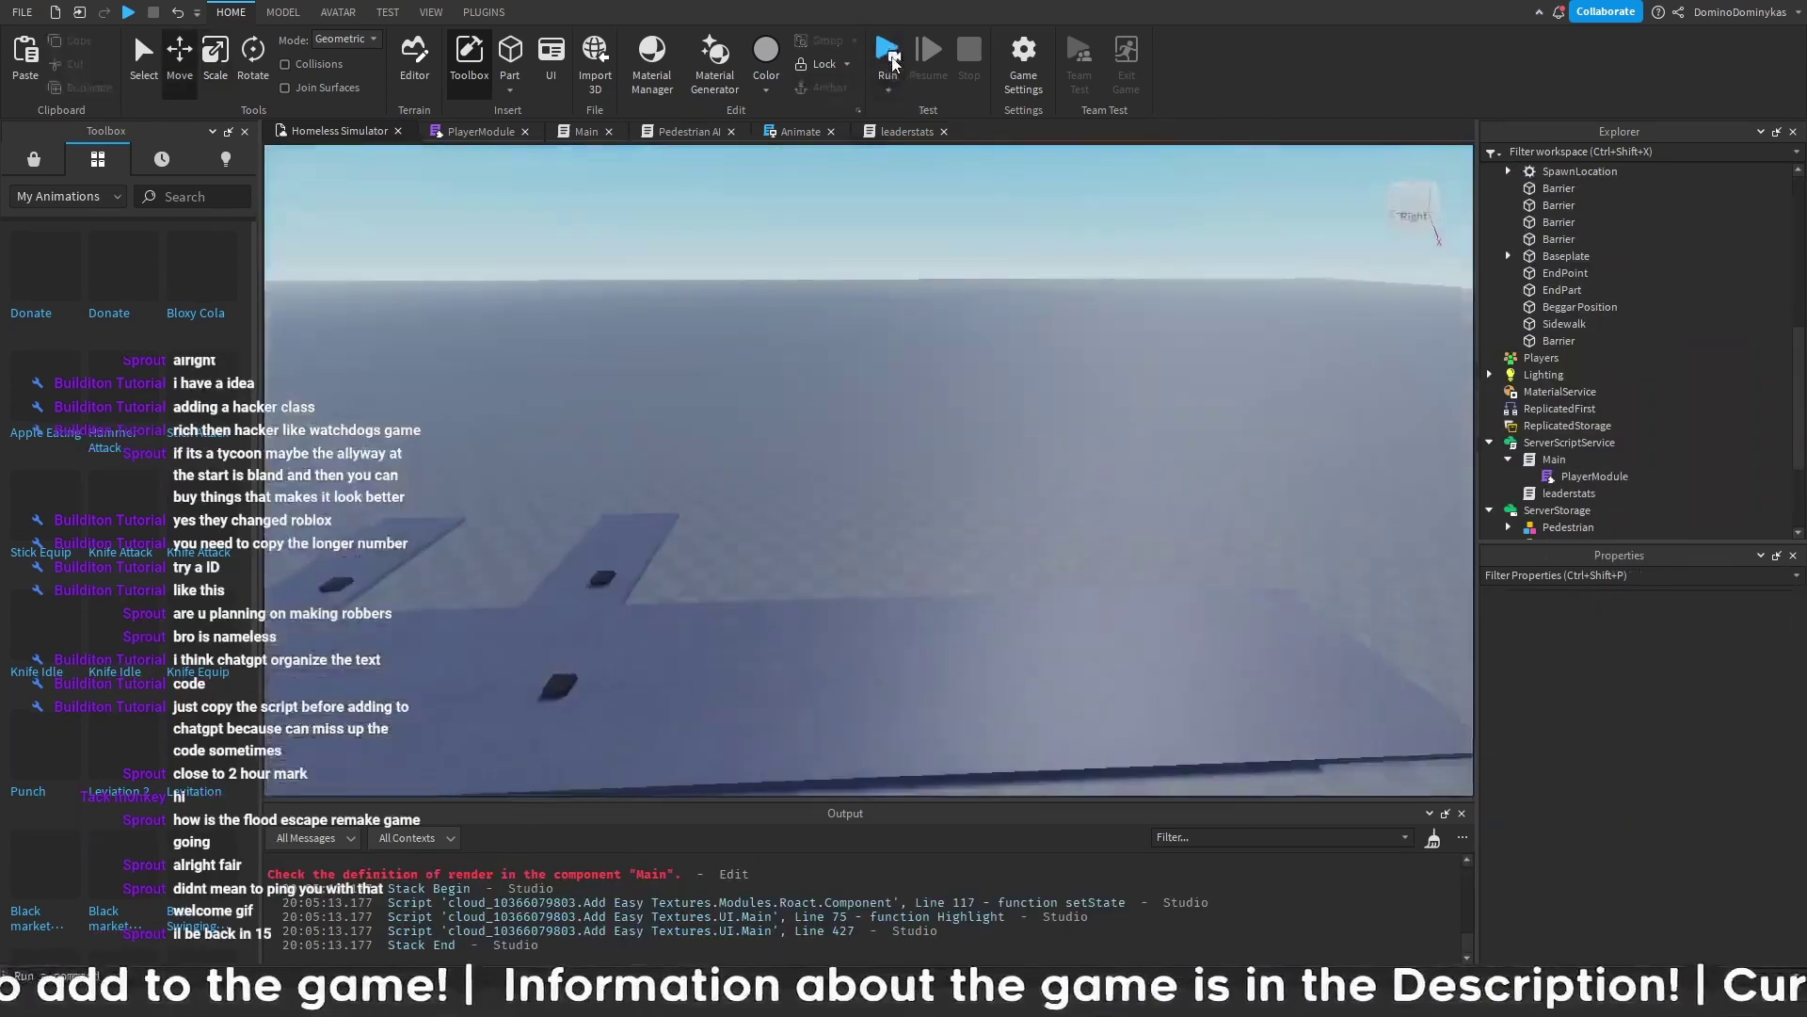
- Run the place as a simulation and choose to wait for the unresponsive program
{"action": "left_click", "coordinate": [888, 51]}
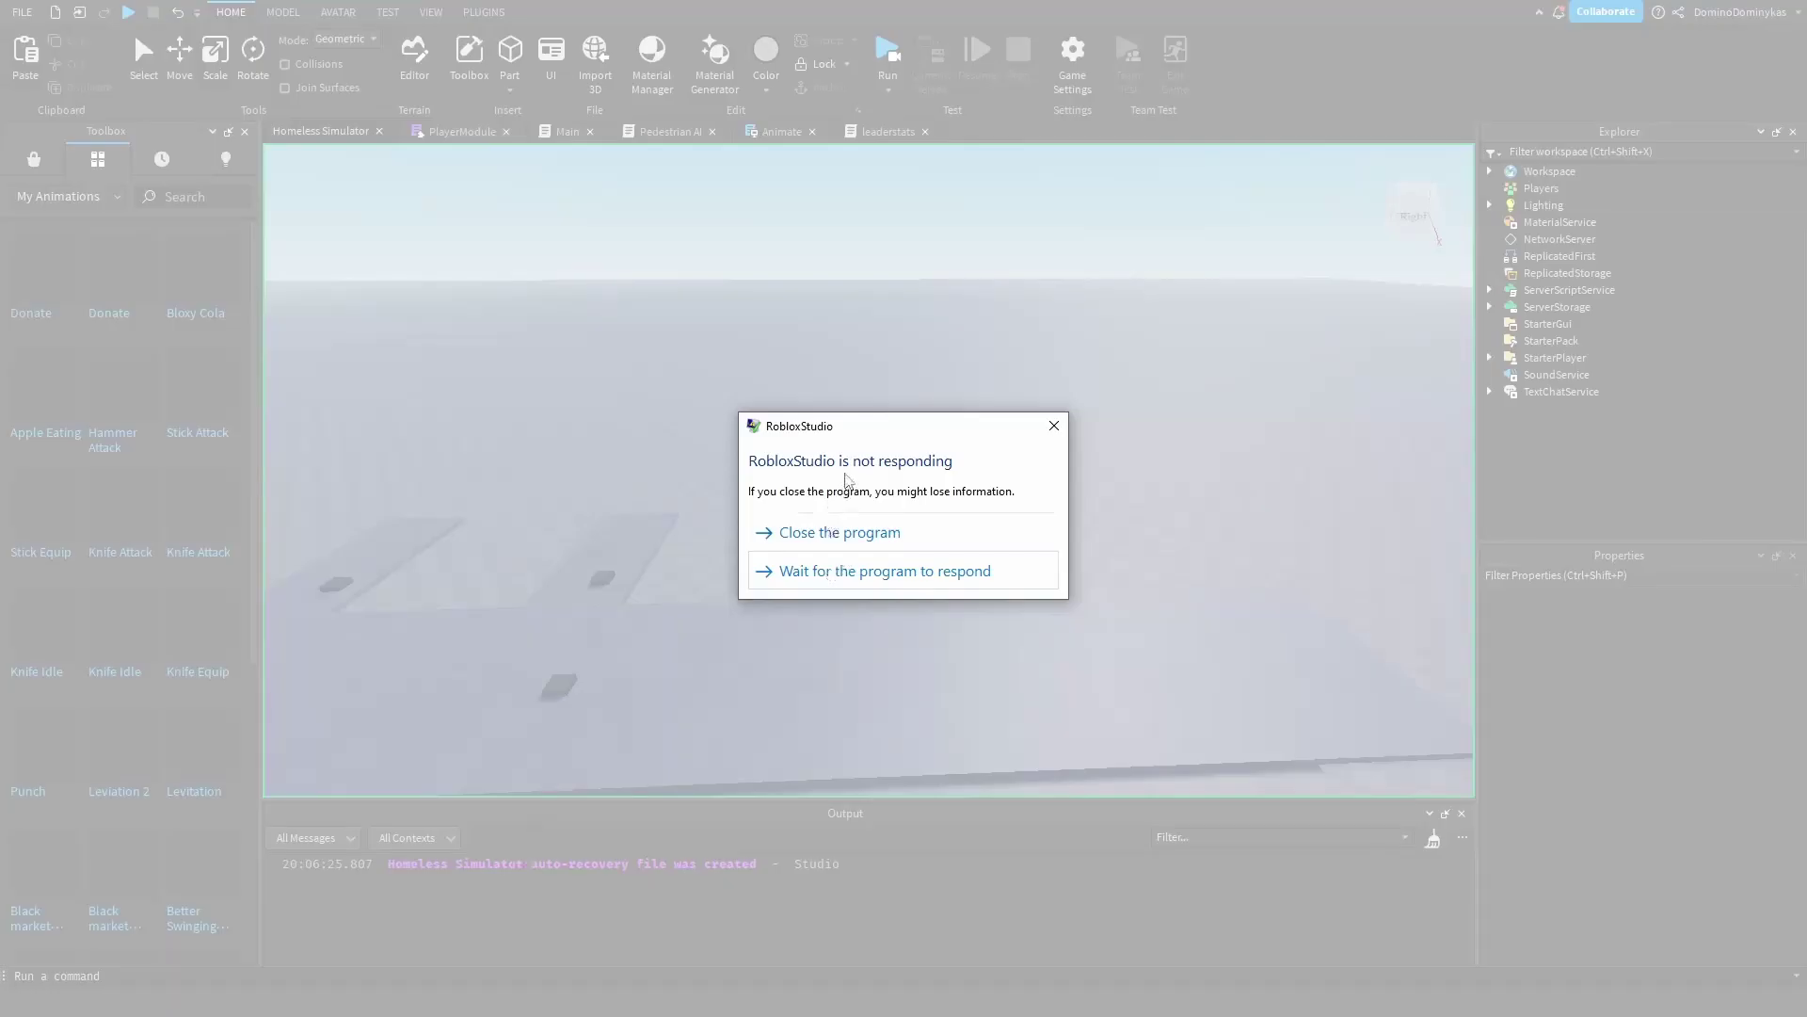
{"action": "left_click", "coordinate": [838, 574]}
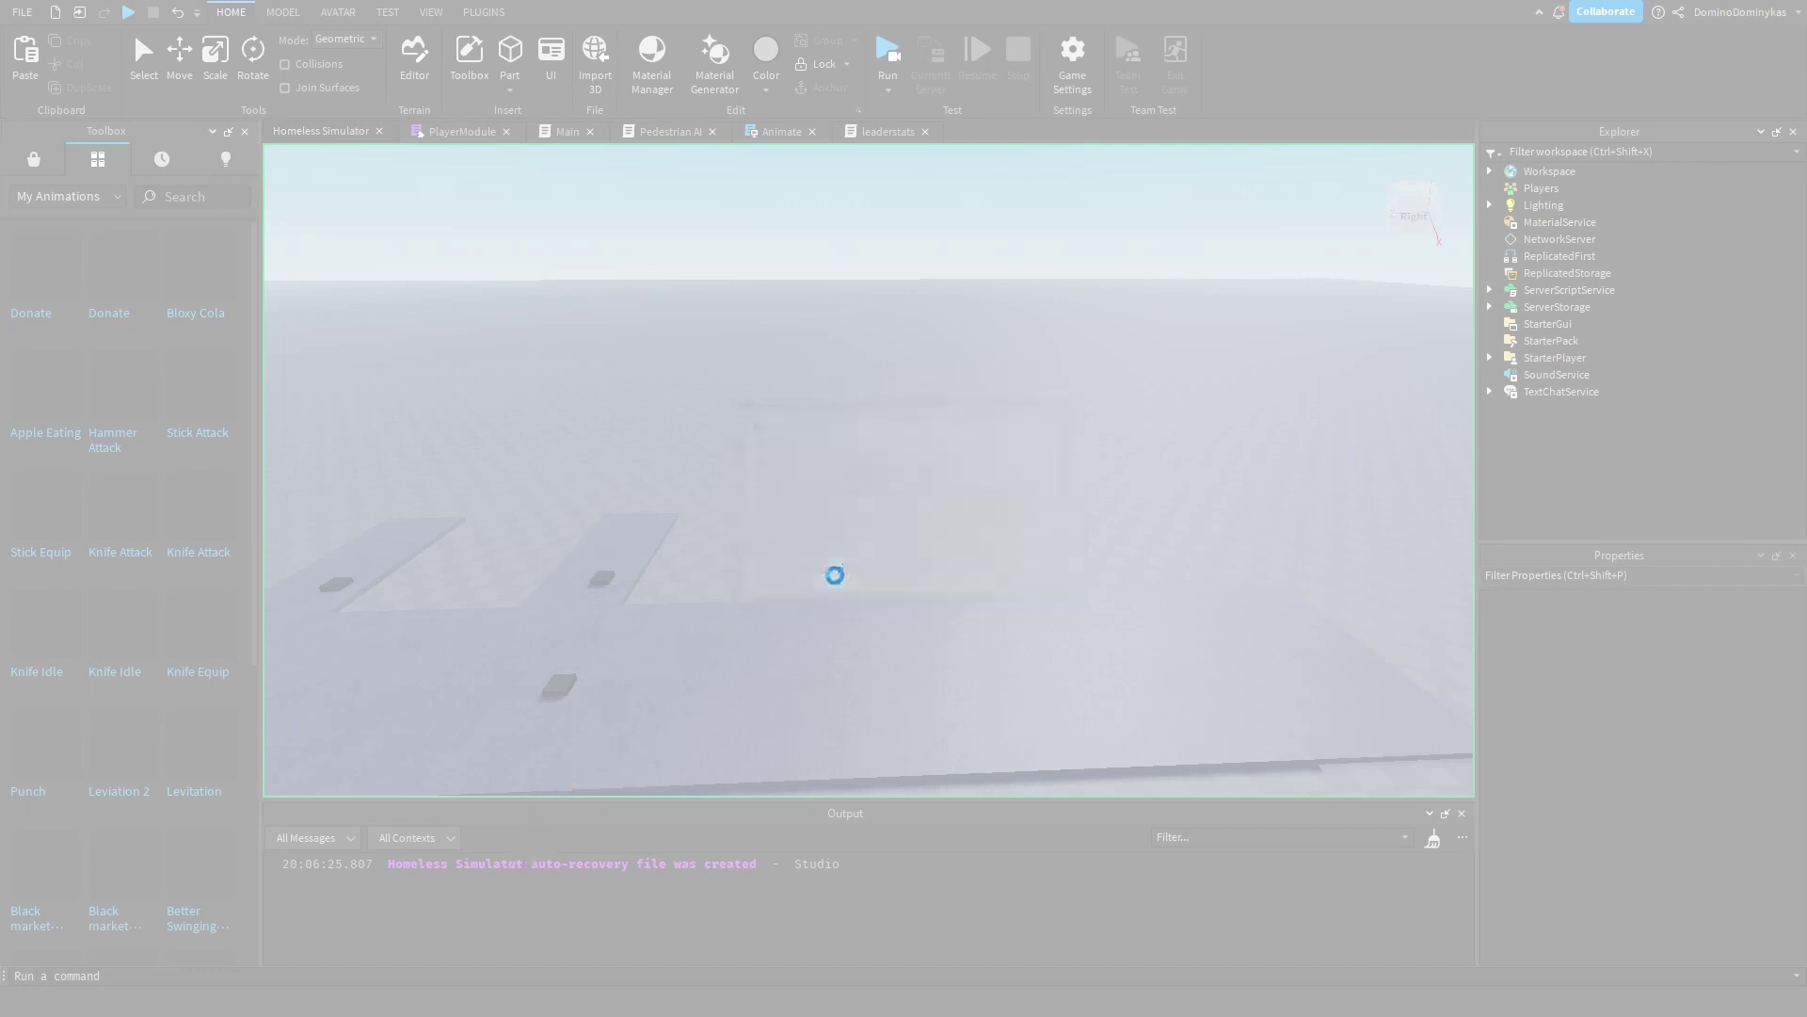
{"action": "left_click", "coordinate": [837, 572]}
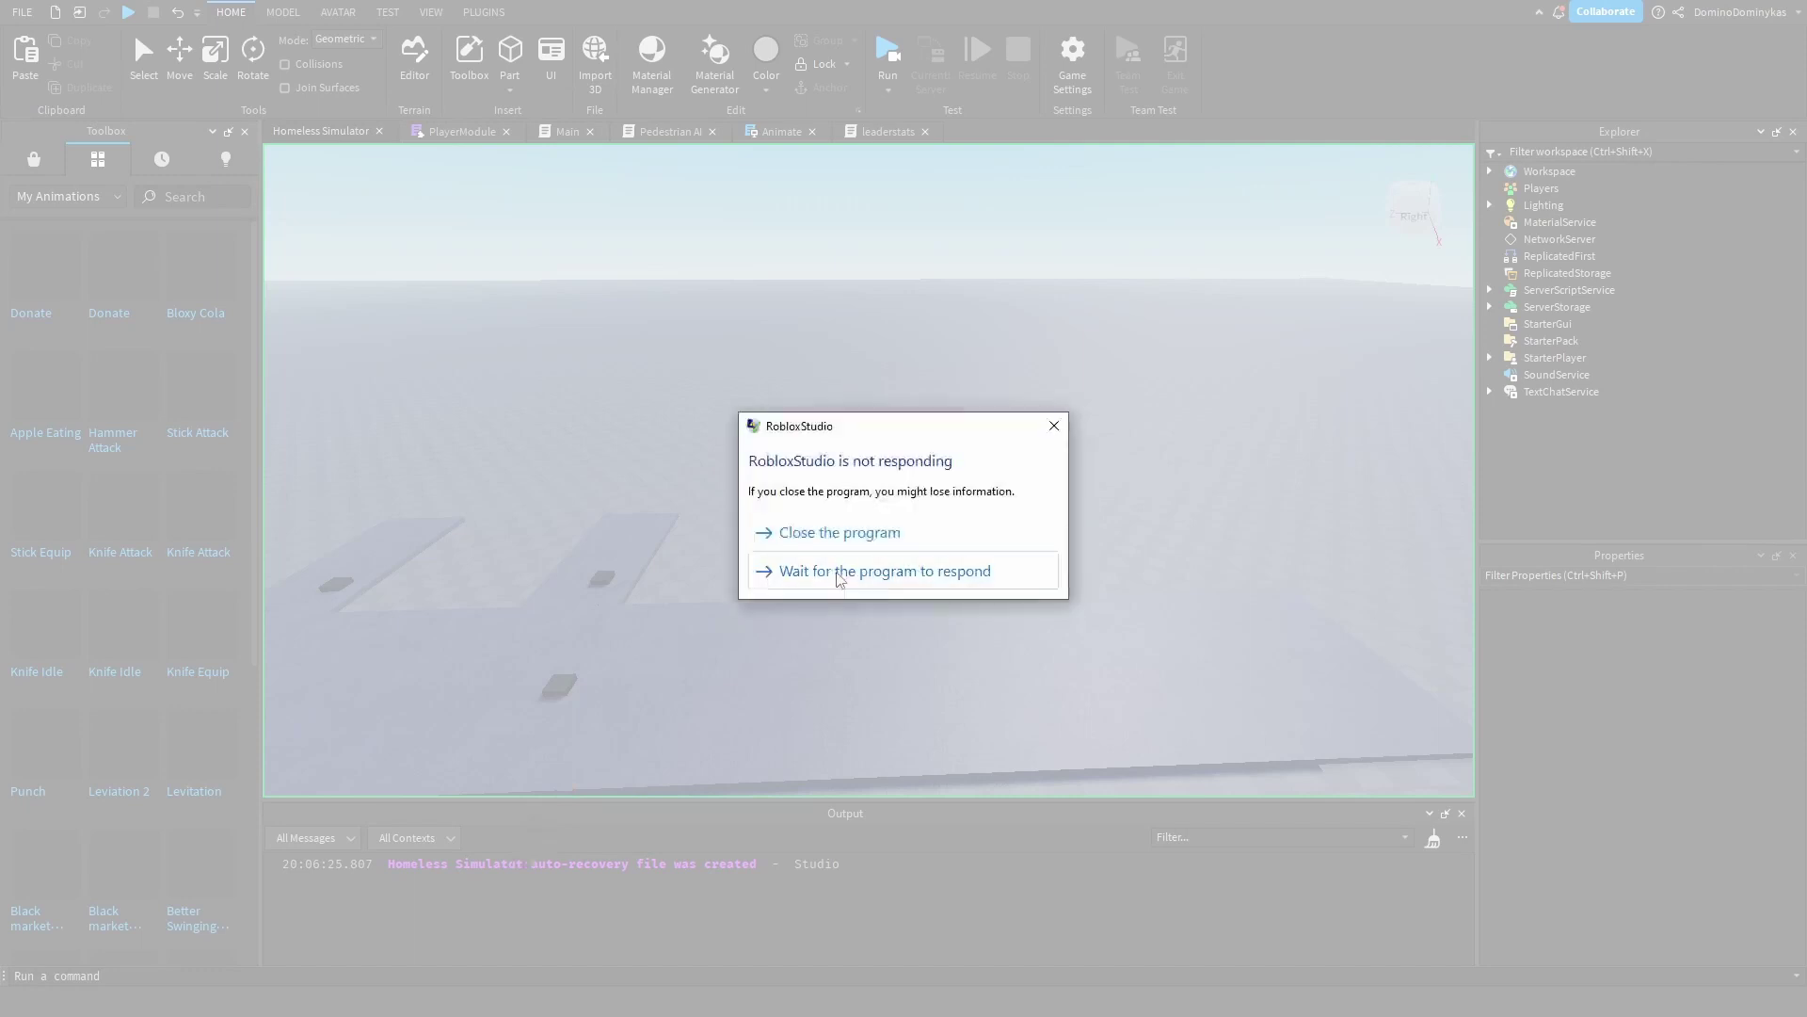
{"action": "left_click", "coordinate": [836, 573]}
{"action": "left_click", "coordinate": [837, 570]}
{"action": "left_click", "coordinate": [837, 570]}
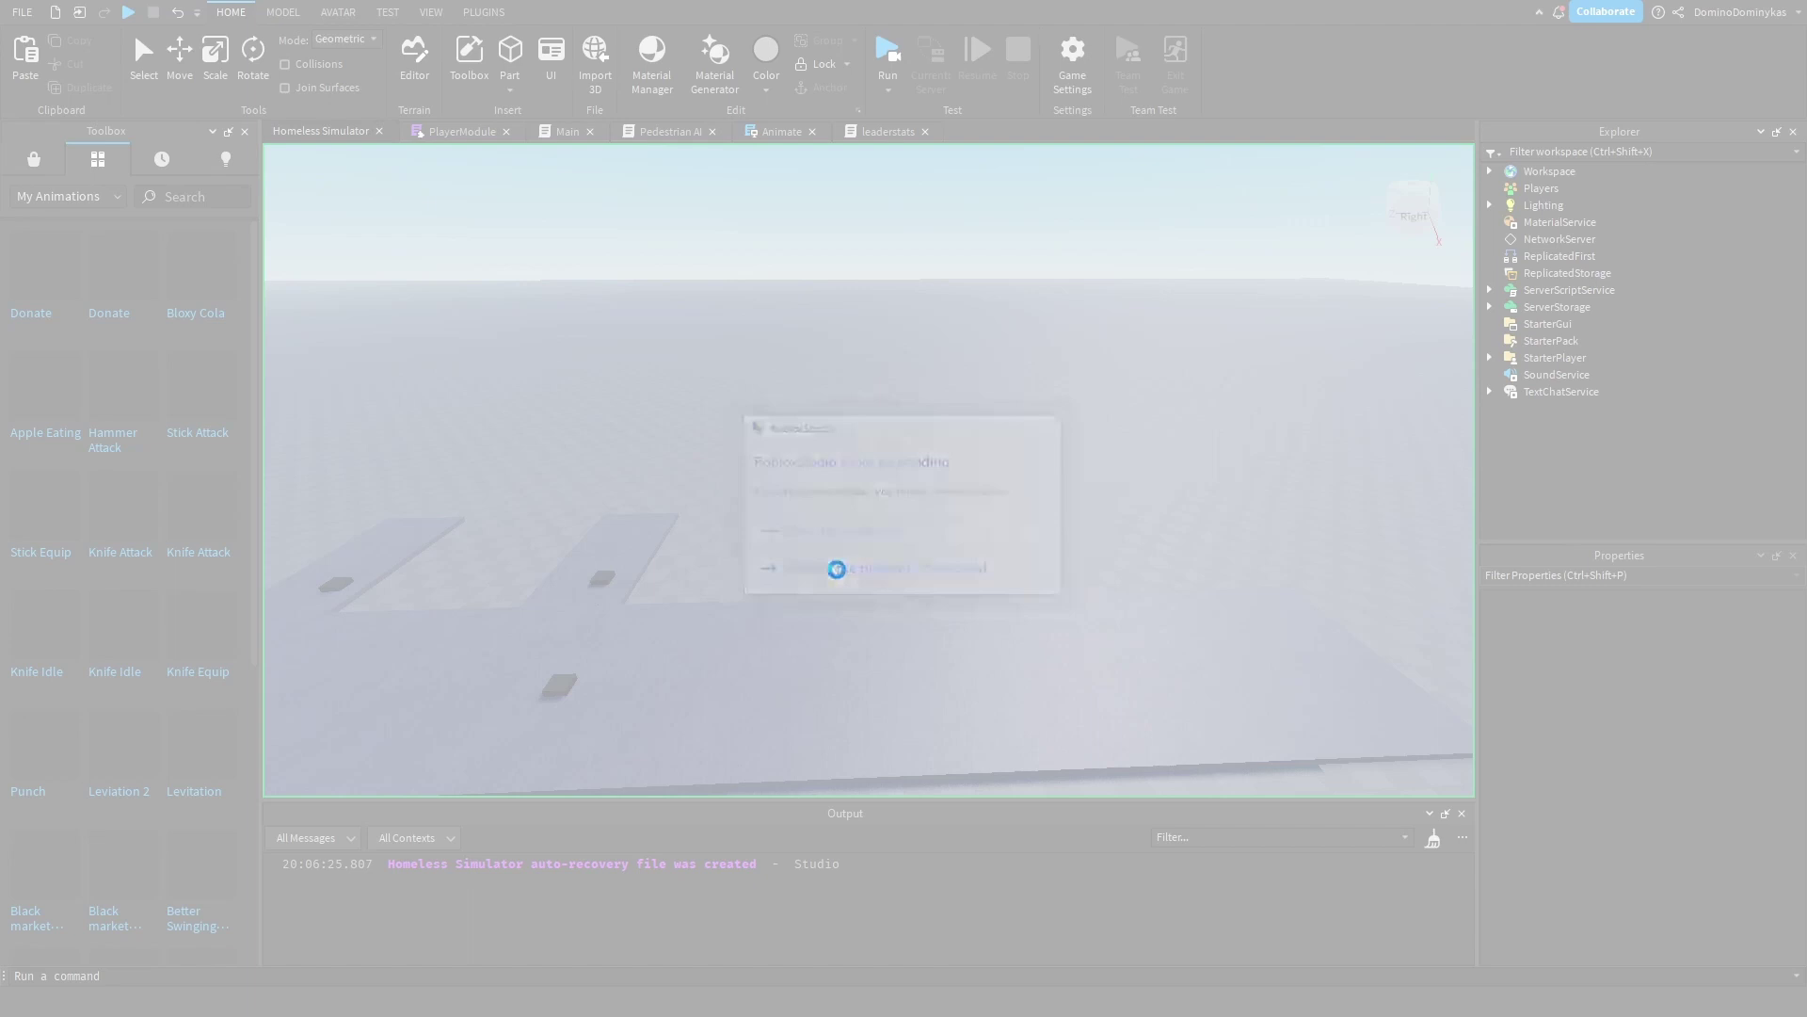
{"action": "left_click", "coordinate": [837, 571]}
{"action": "left_click", "coordinate": [837, 569]}
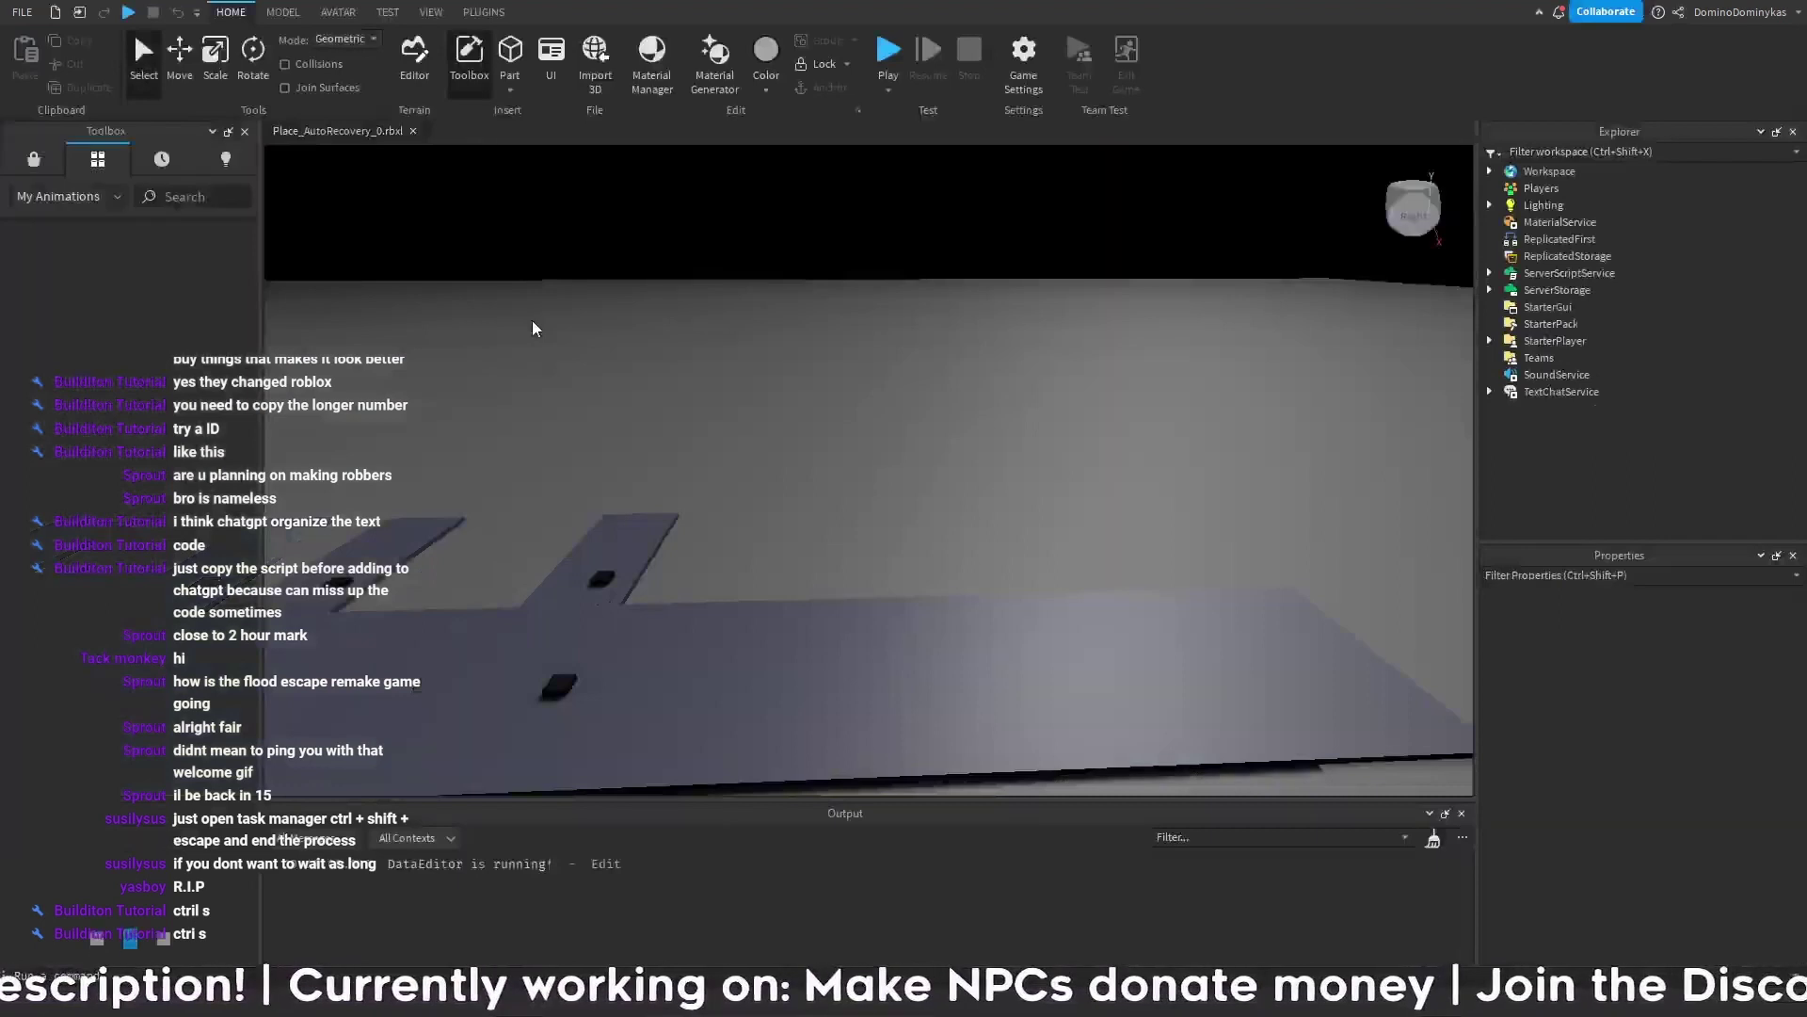
- Collapse the script and storage services, and add a ScreenGui named GameGui to StarterGui
{"action": "right_click_drag", "start_coordinate": [831, 331], "coordinate": [830, 330]}
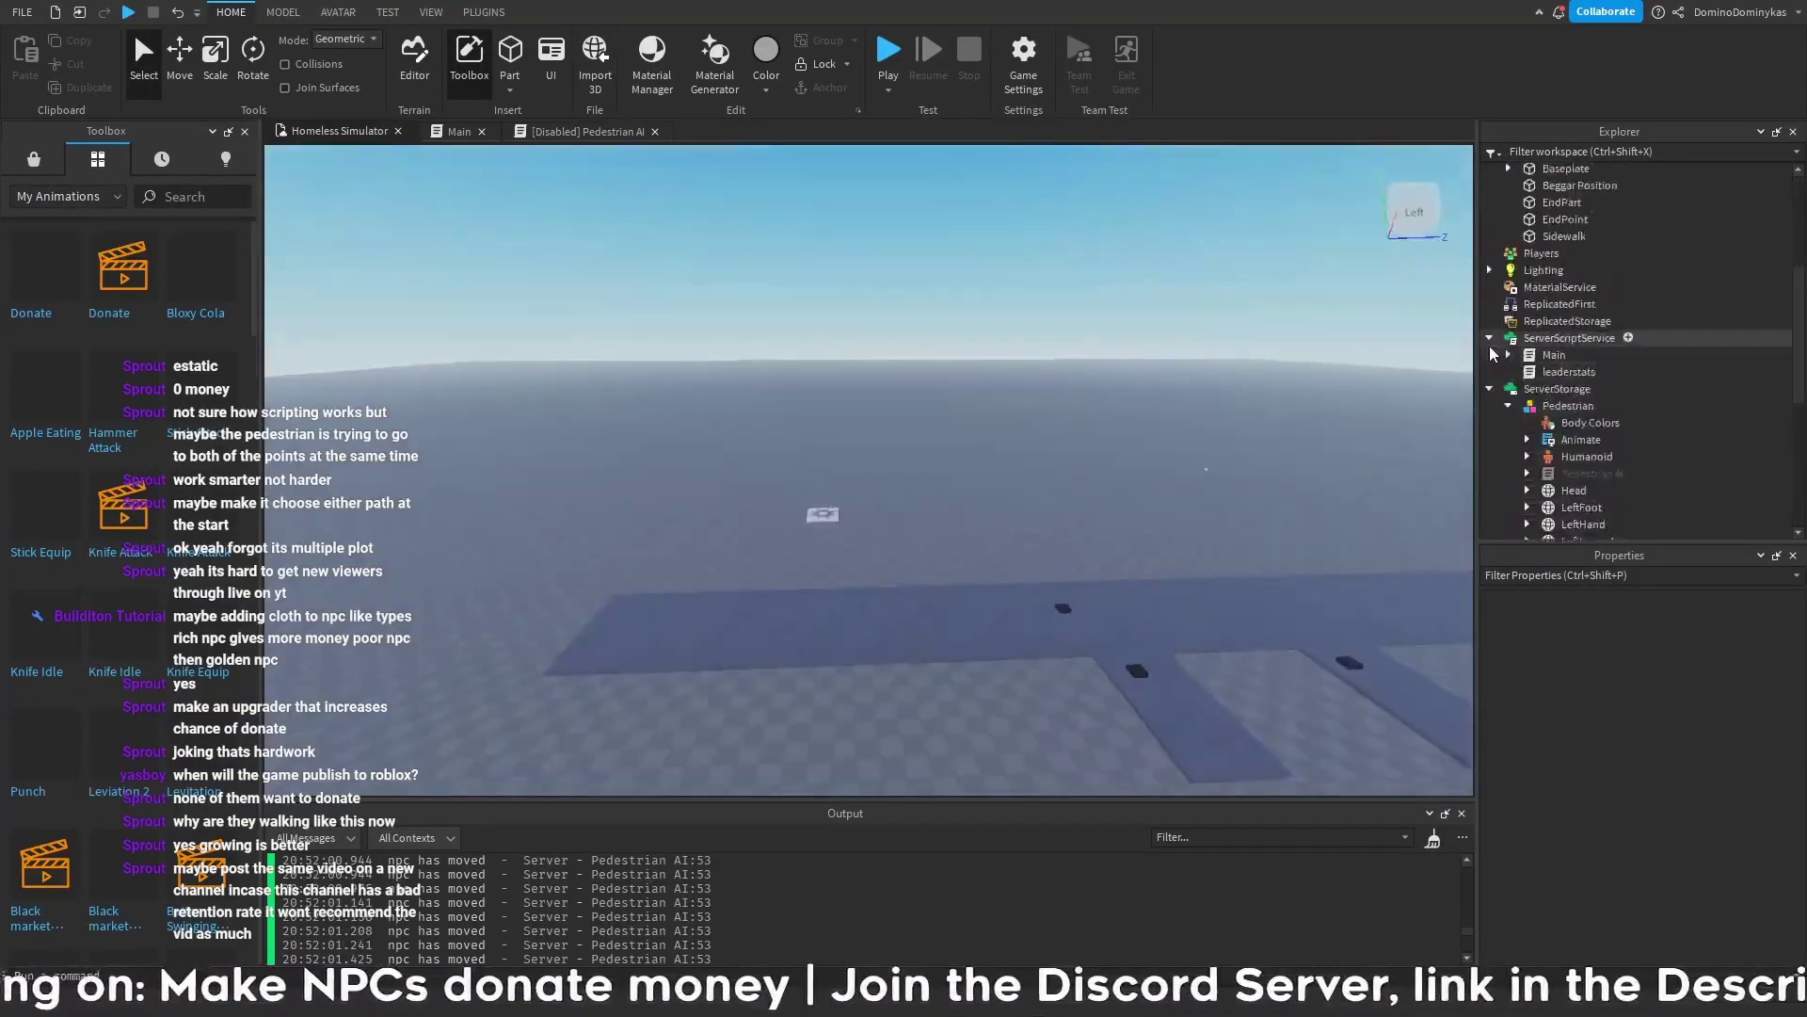
{"action": "left_click", "coordinate": [1489, 354]}
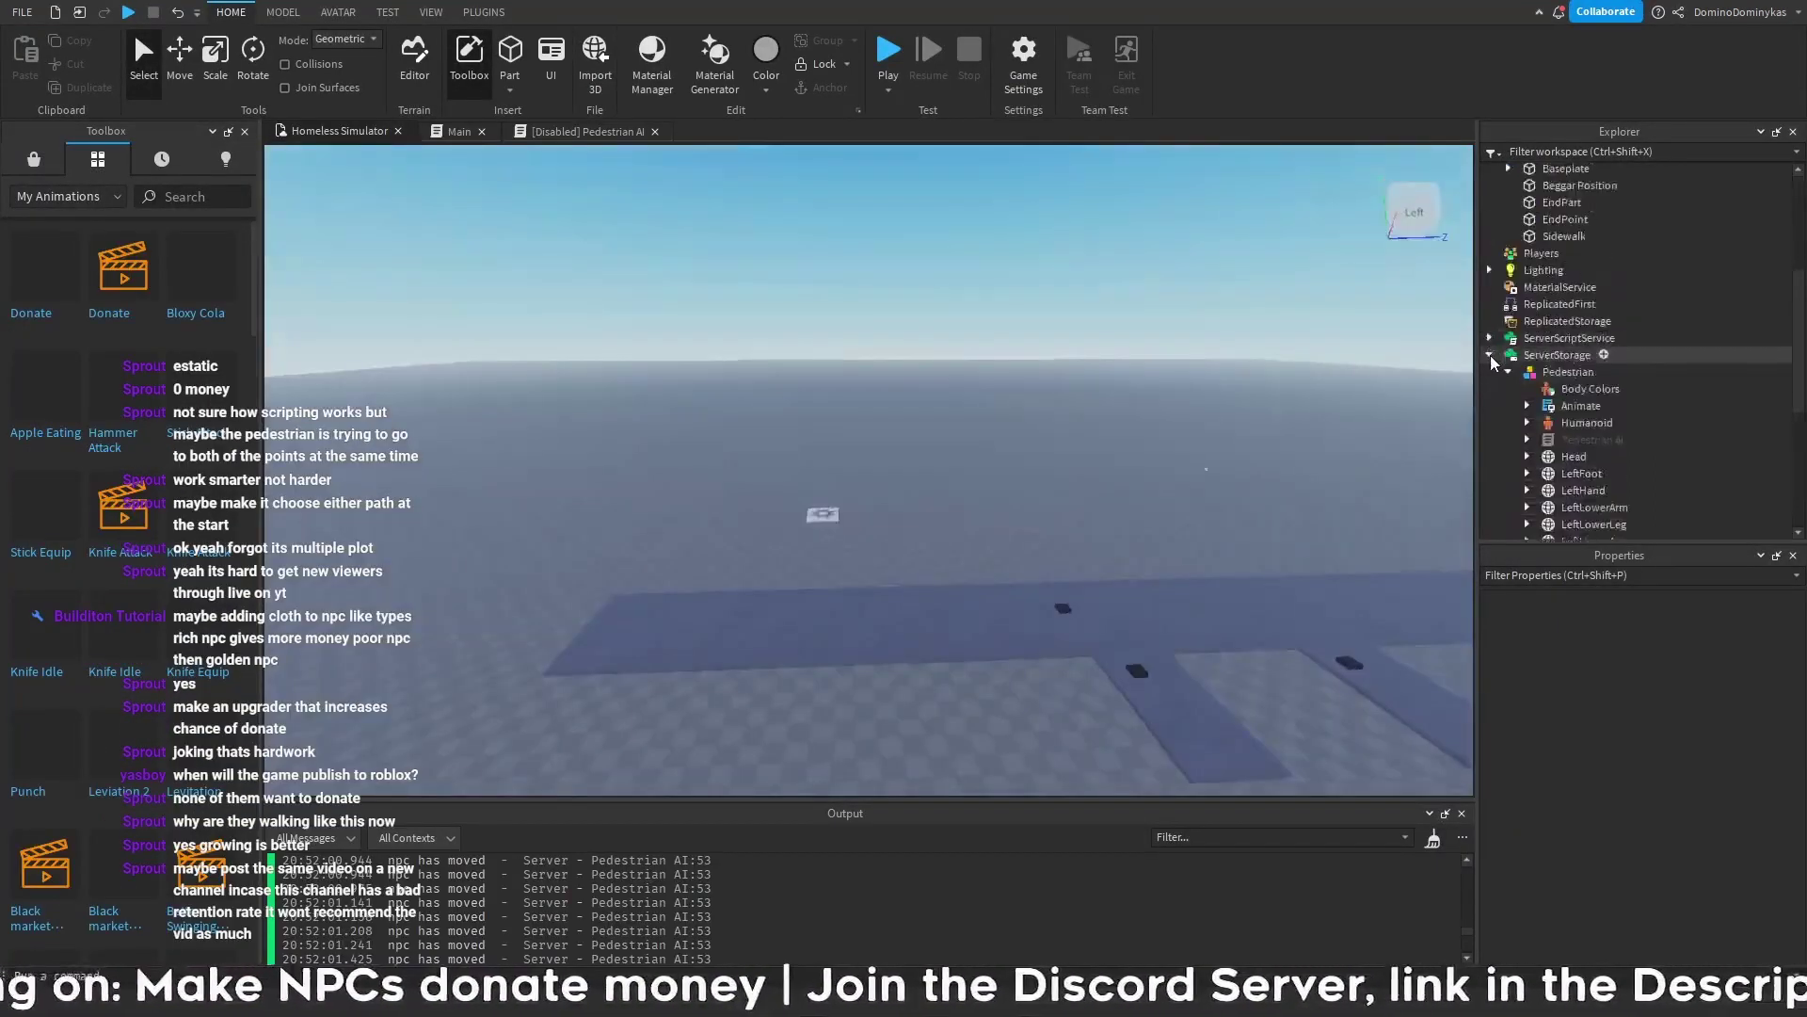
{"action": "left_click", "coordinate": [1490, 354]}
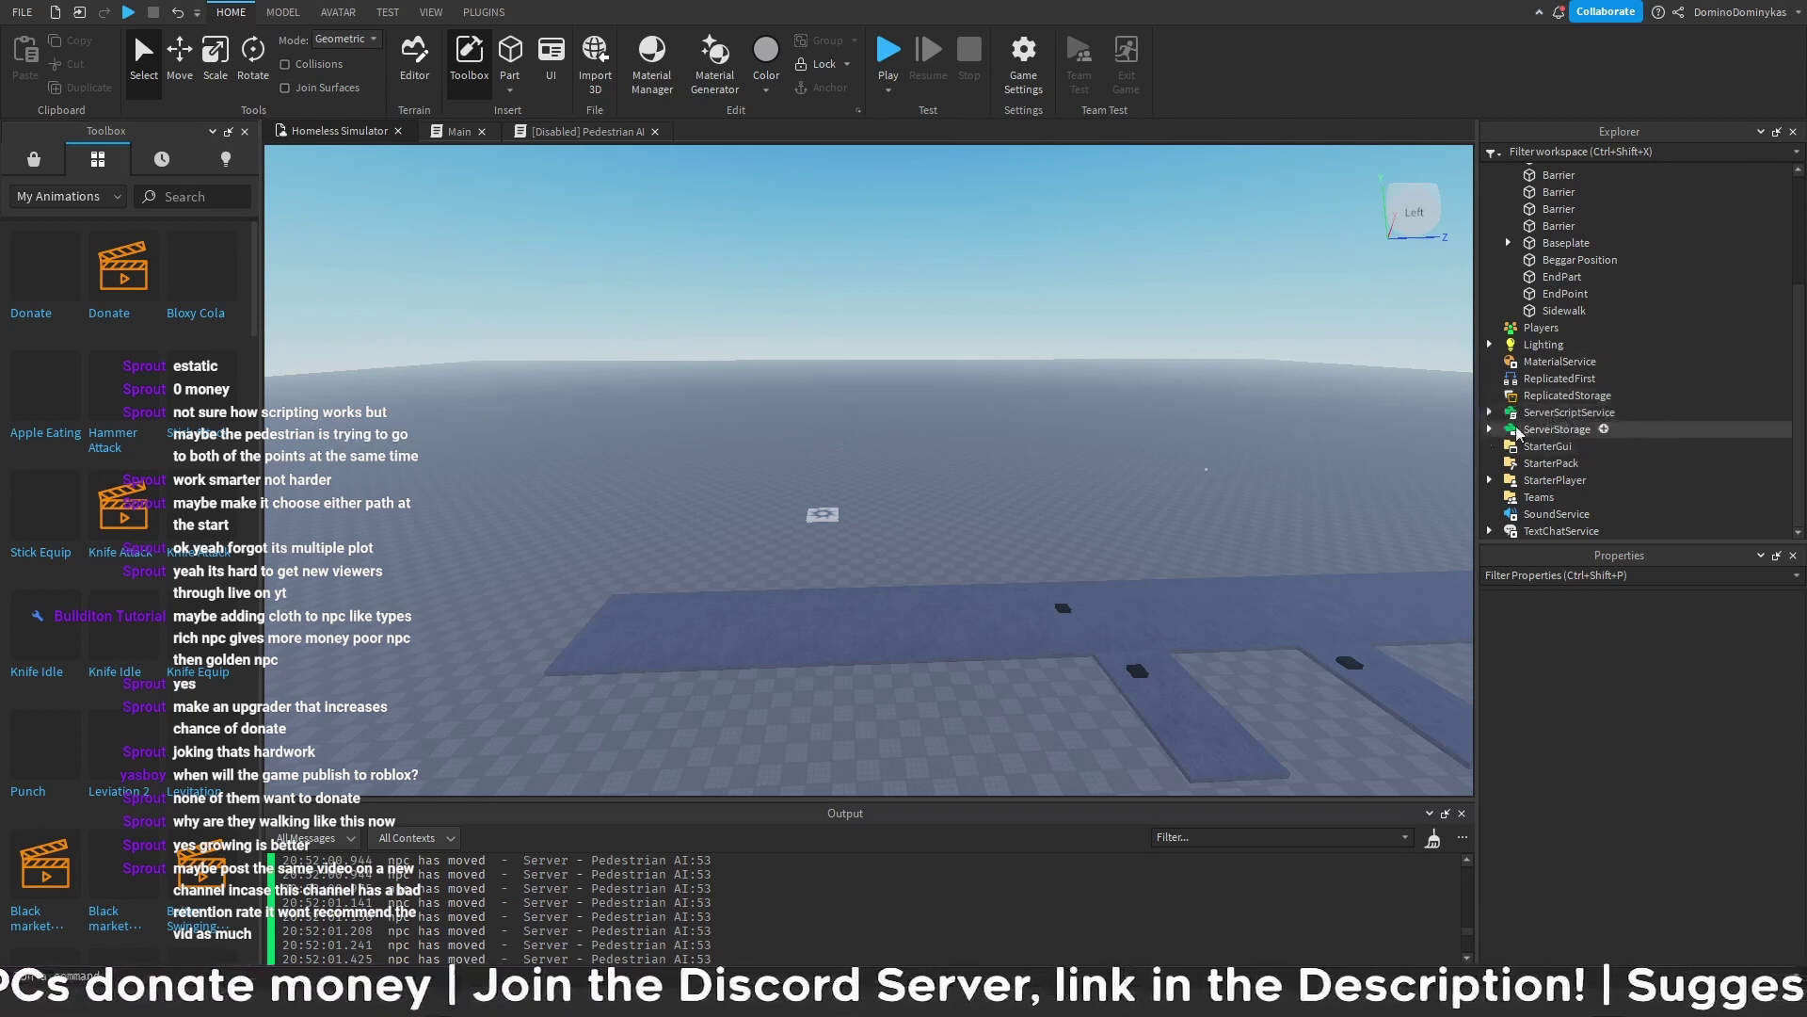
{"action": "left_click", "coordinate": [1580, 449]}
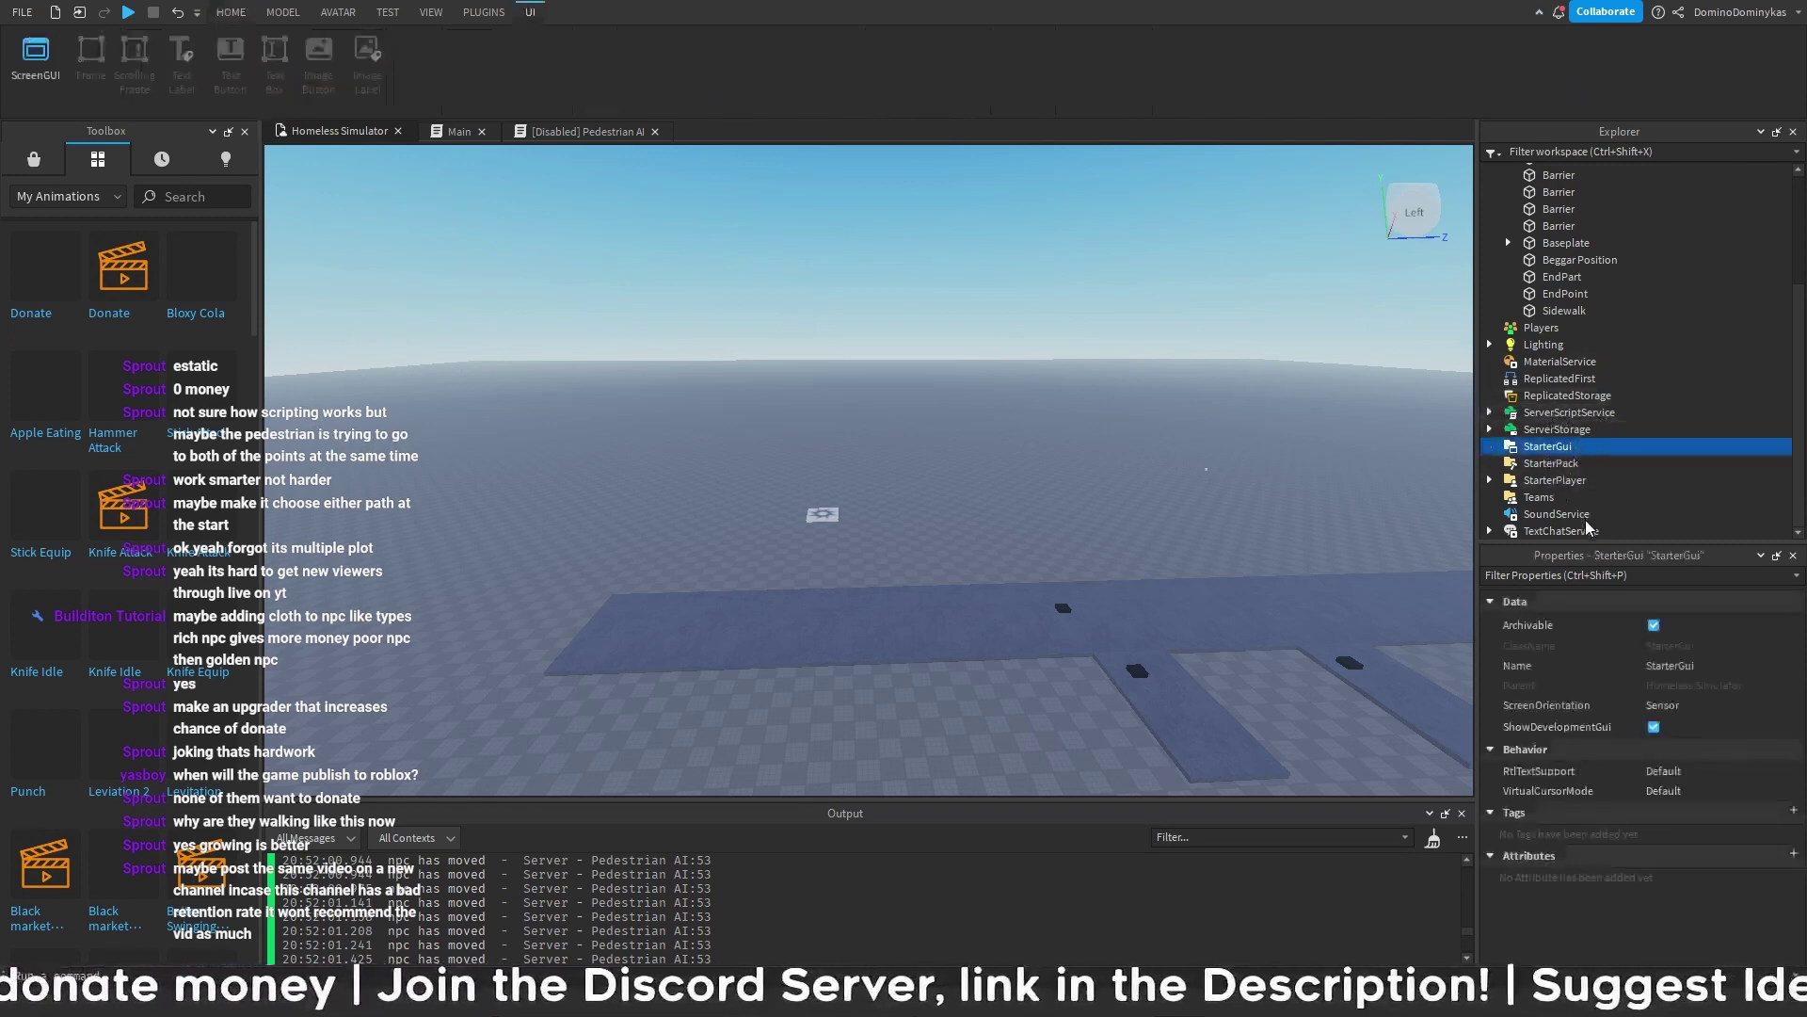
{"action": "double_click", "coordinate": [1566, 467]}
{"action": "key", "text": "BackSpace"}
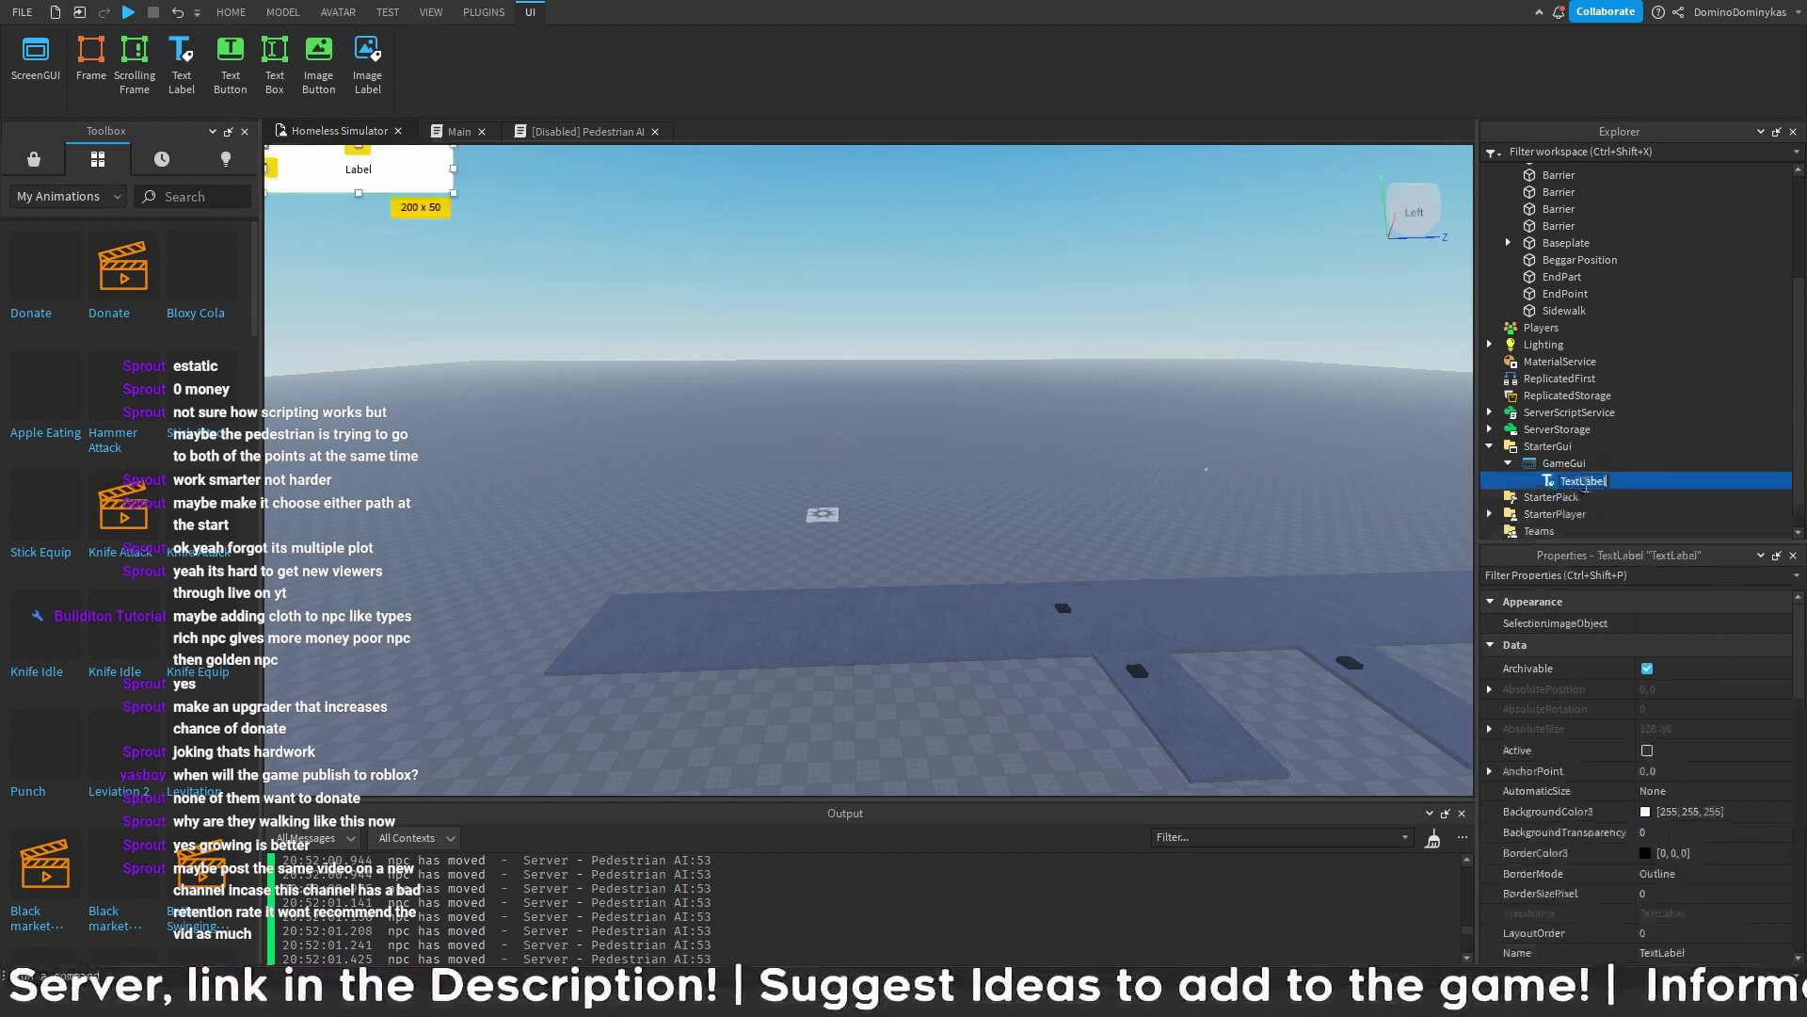
- Rename the text label inside GameGui as MoneyLabel
{"action": "double_click", "coordinate": [1586, 483]}
{"action": "key", "text": "BackSpace"}
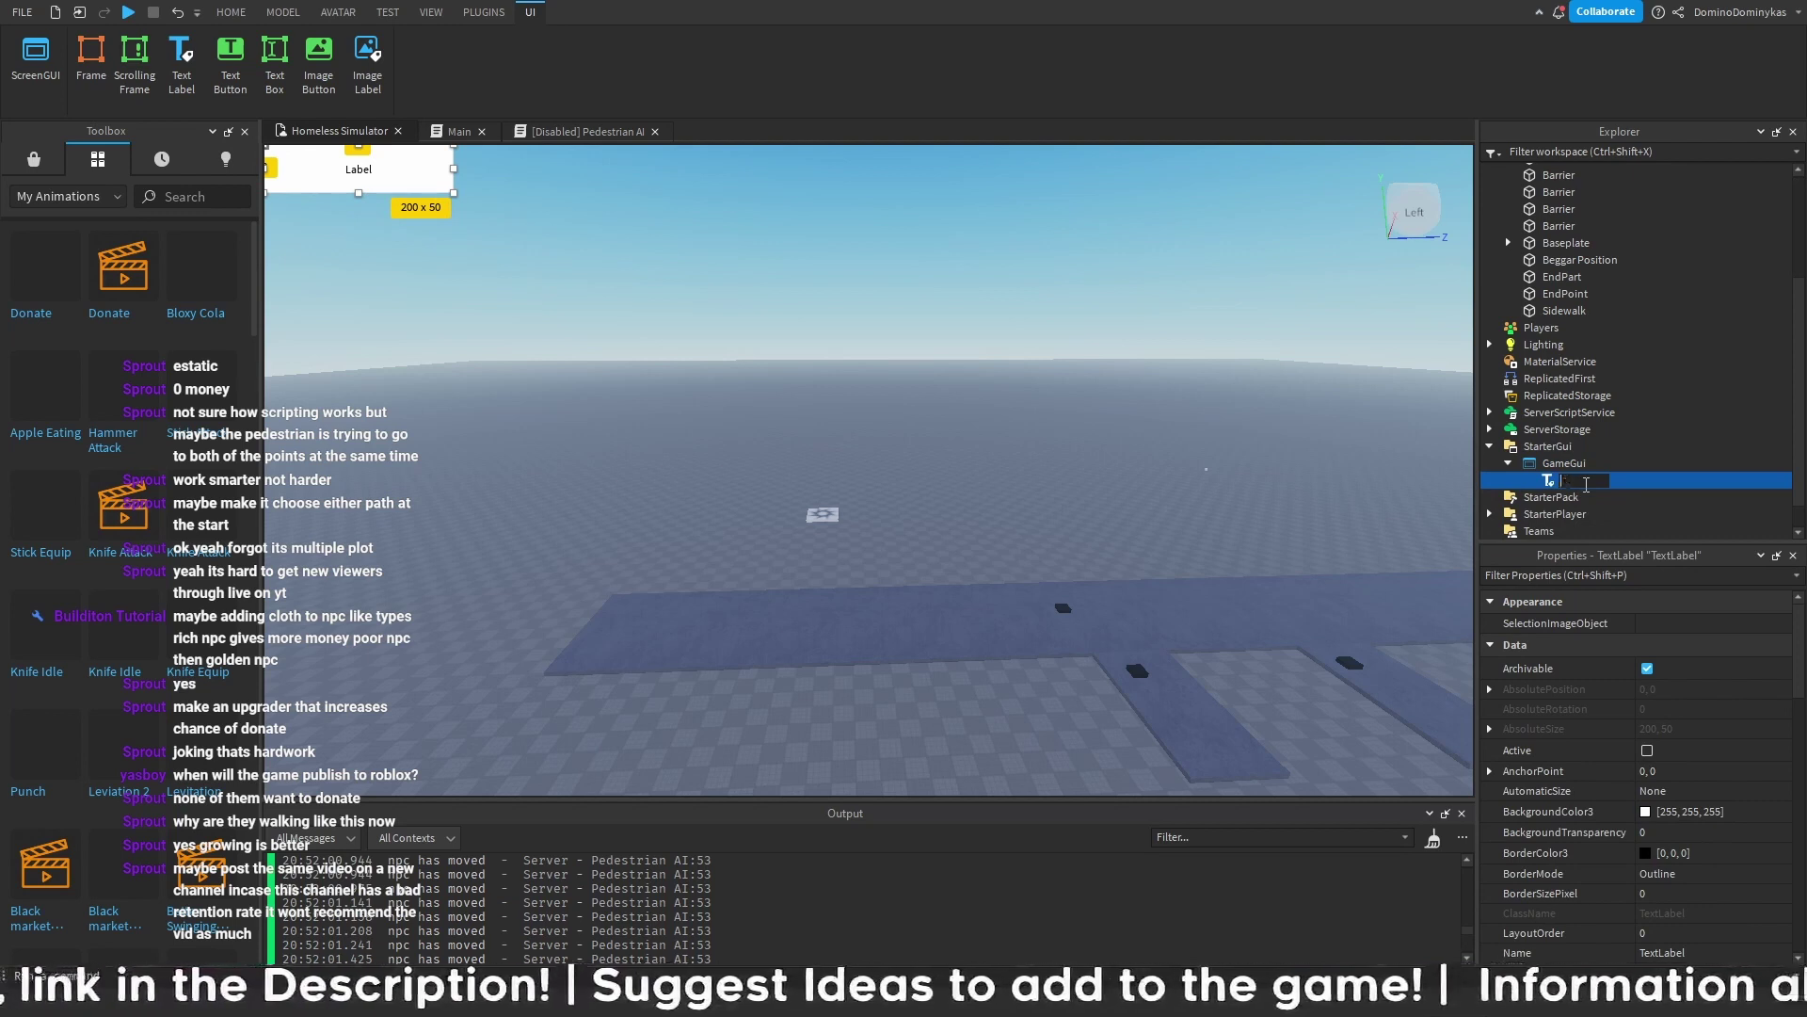
{"action": "type", "text": "MoneyLabel"}
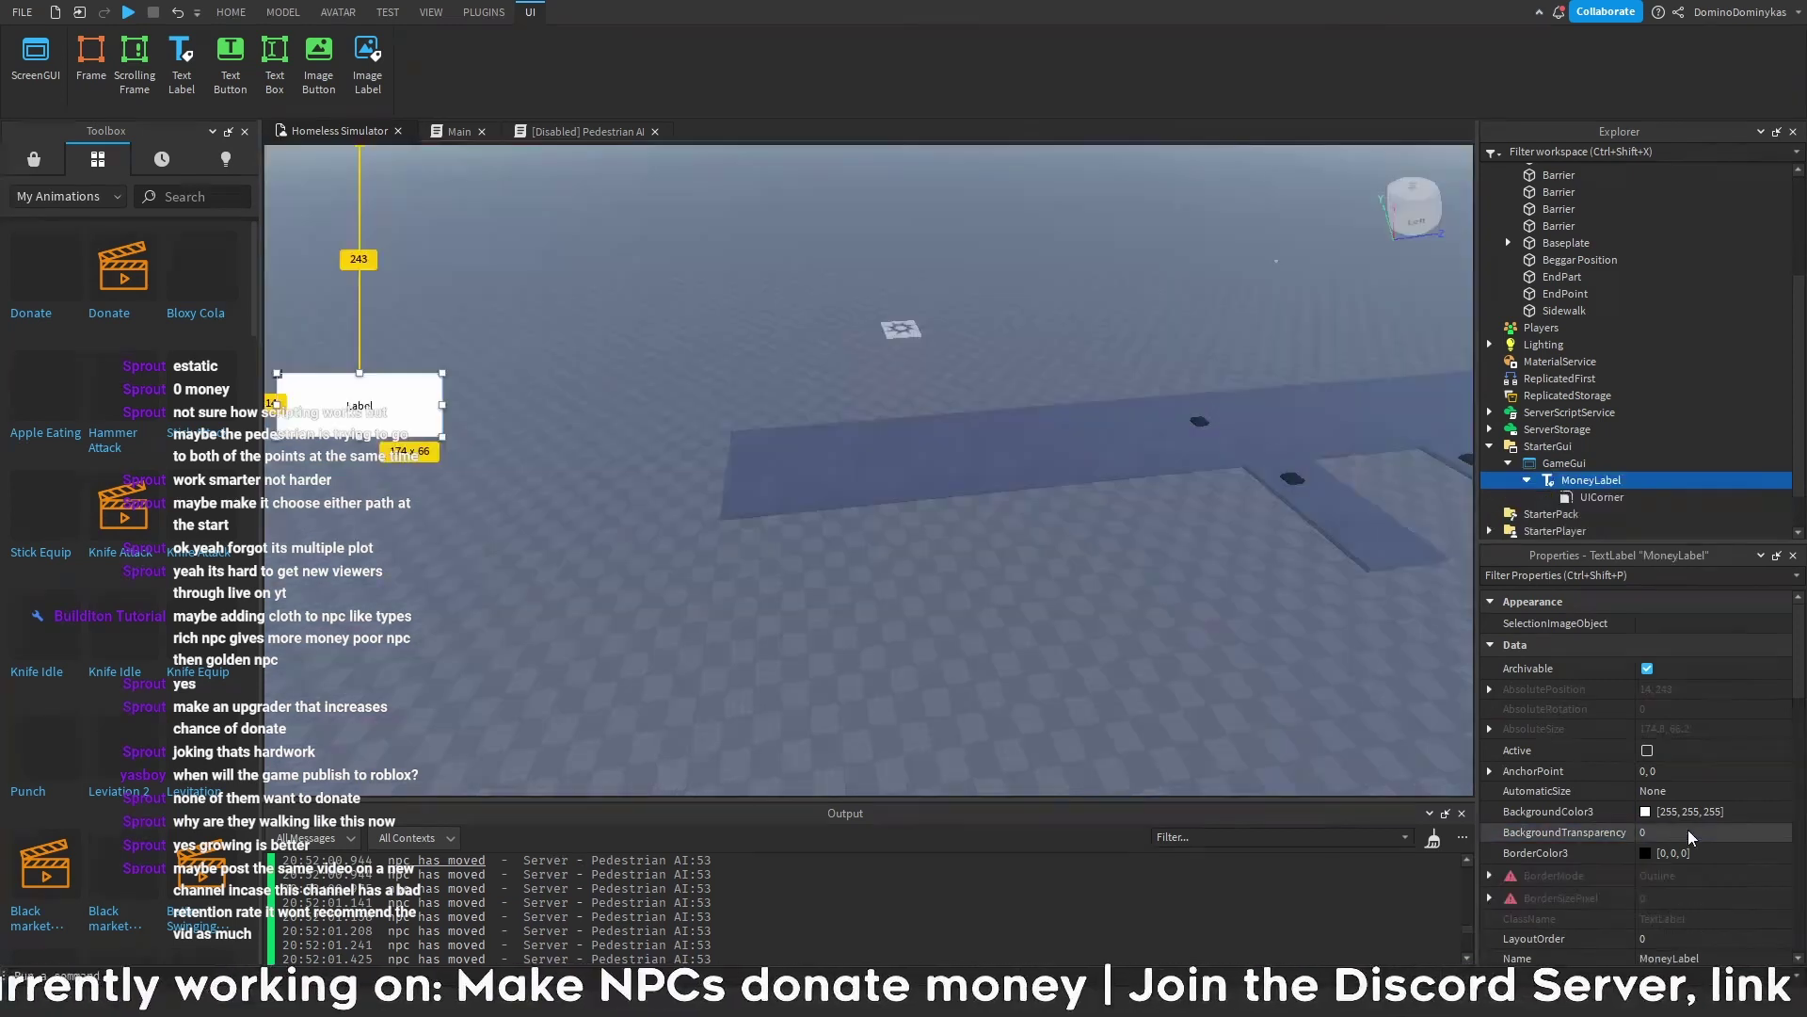
- Set MoneyLabel's BackgroundTransparency to 1
{"action": "left_click", "coordinate": [1686, 833]}
{"action": "type", "text": "1"}
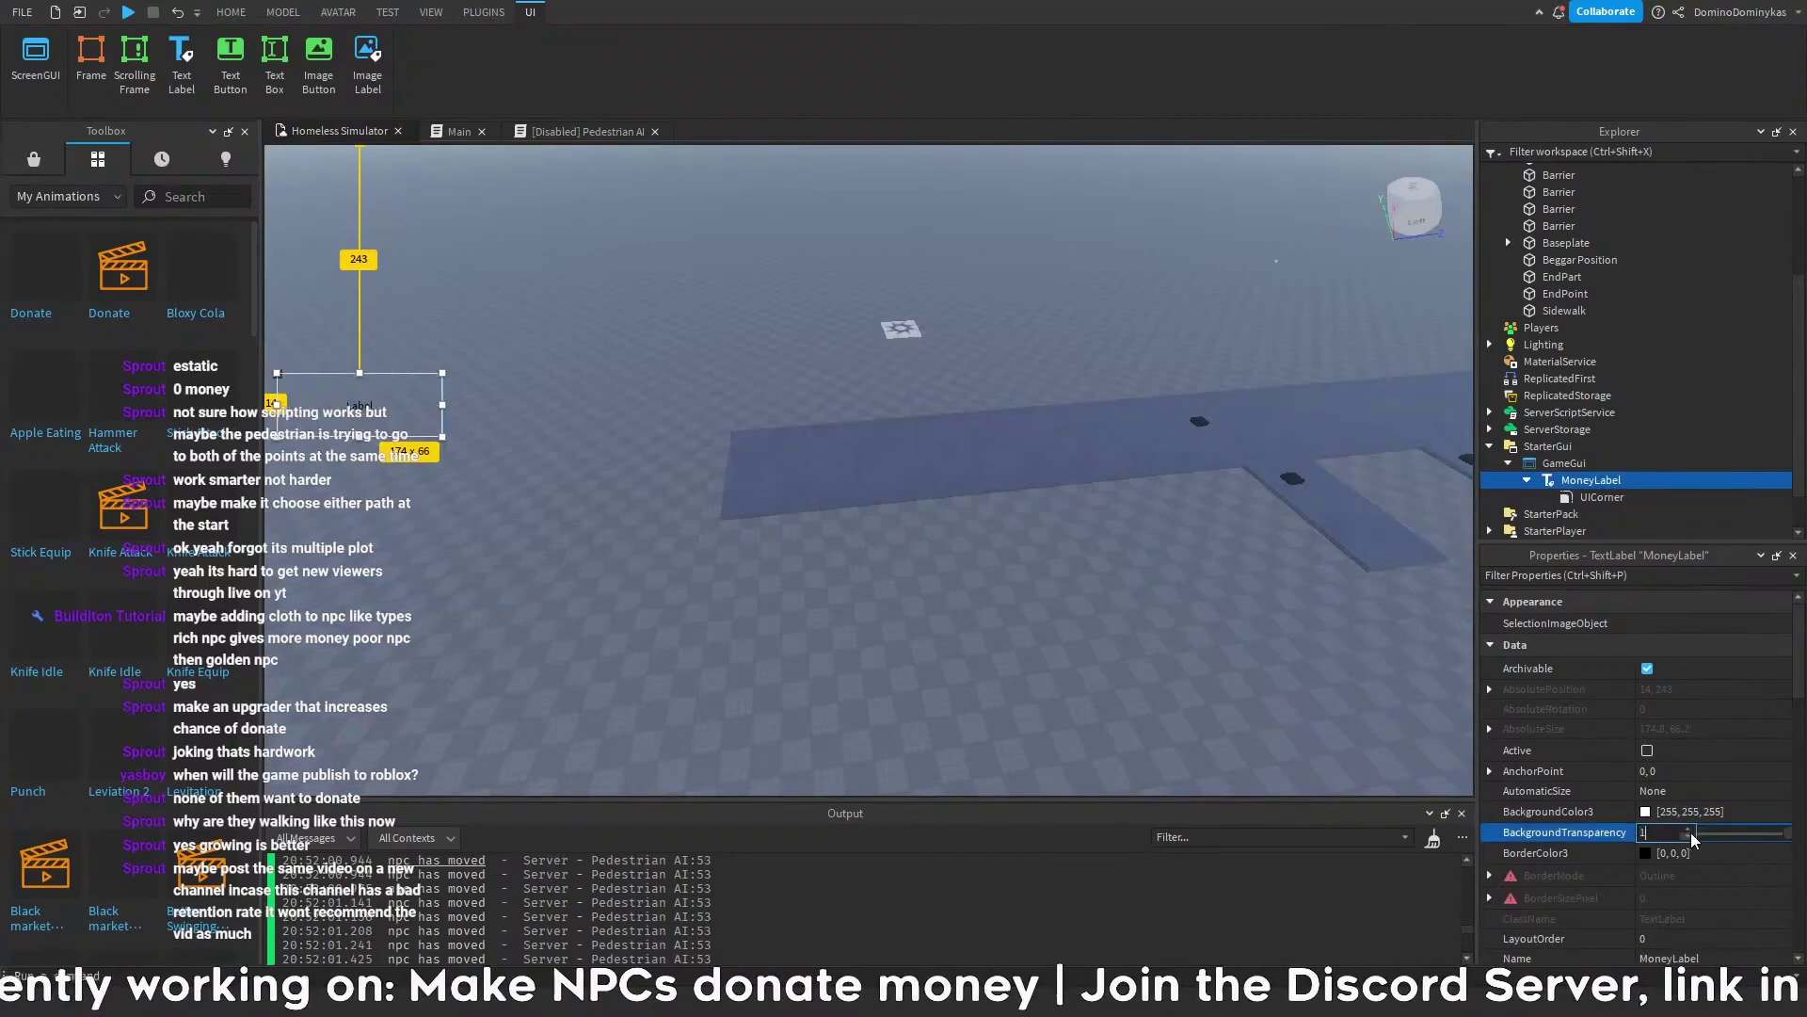
{"action": "key", "text": "Return"}
- Style MoneyLabel with TextScaled on and the Fredoka One font, reading $1904 in green (0, 255, 0)
{"action": "scroll", "coordinate": [1619, 810], "scroll_direction": "down", "scroll_amount": 5}
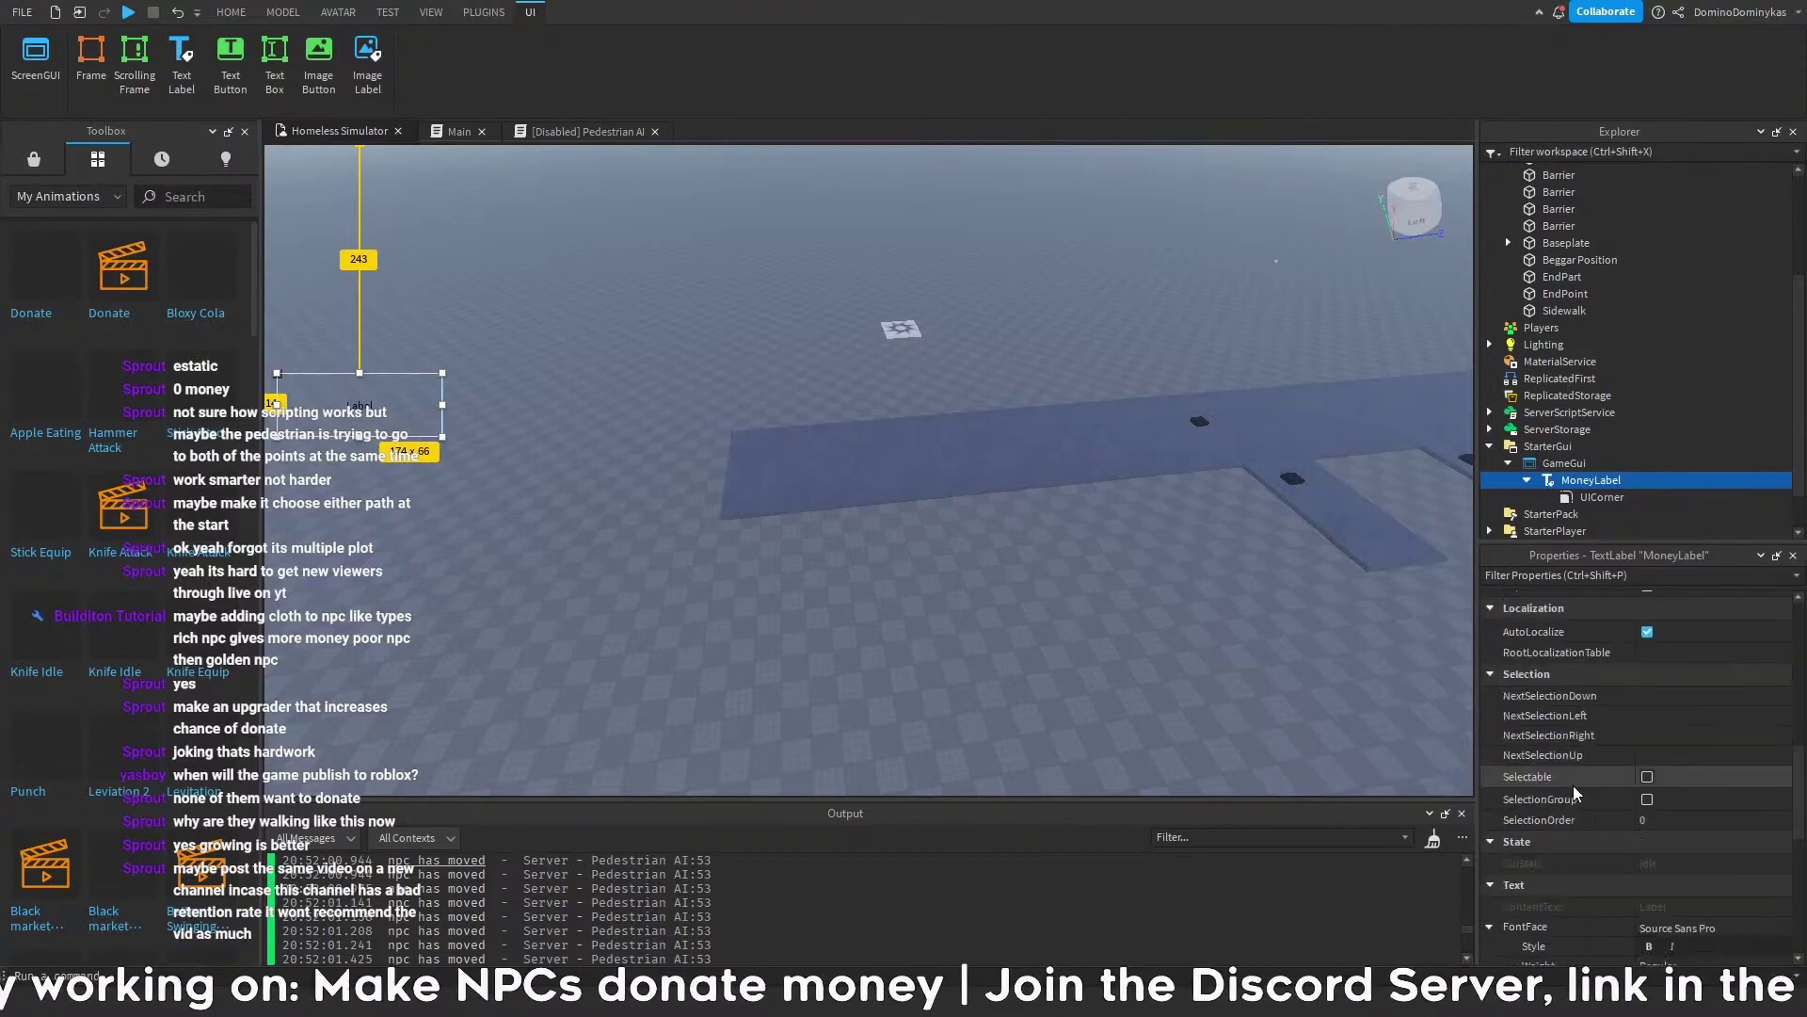
{"action": "scroll", "coordinate": [1590, 791], "scroll_direction": "down", "scroll_amount": 3}
{"action": "left_click", "coordinate": [1646, 841]}
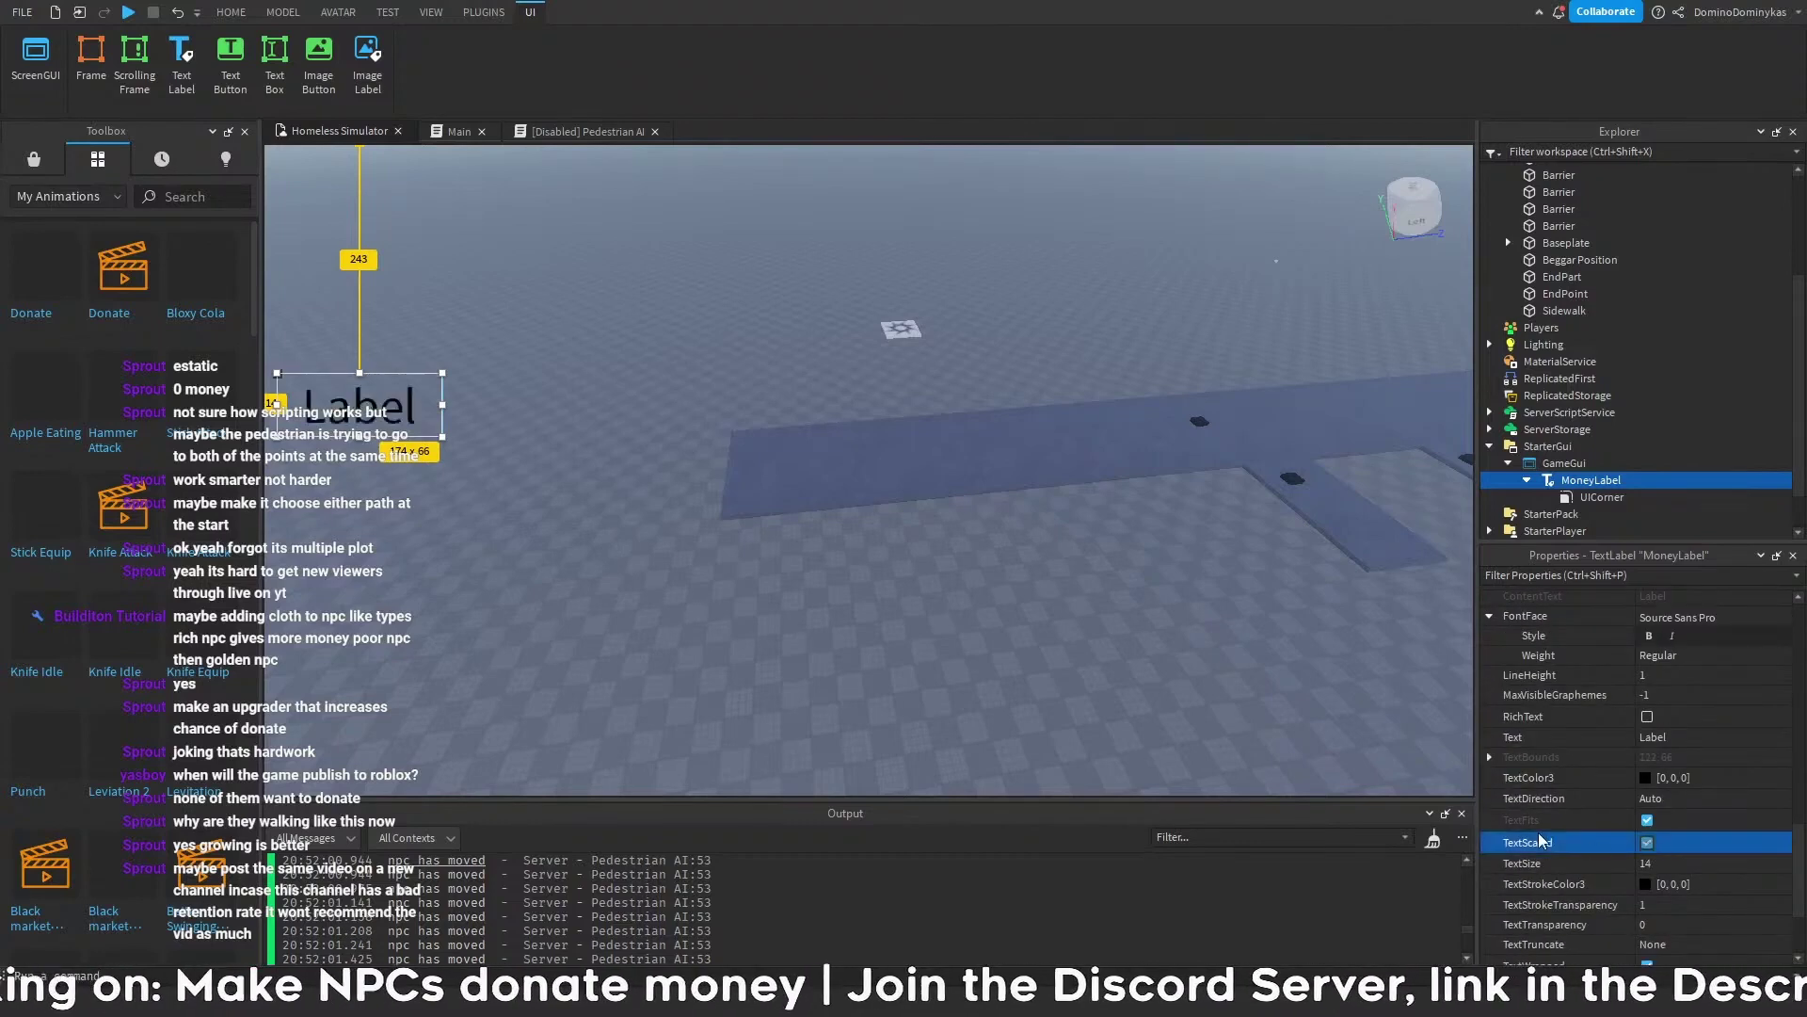
{"action": "scroll", "coordinate": [1634, 829], "scroll_direction": "up", "scroll_amount": 1}
{"action": "left_click", "coordinate": [1706, 682]}
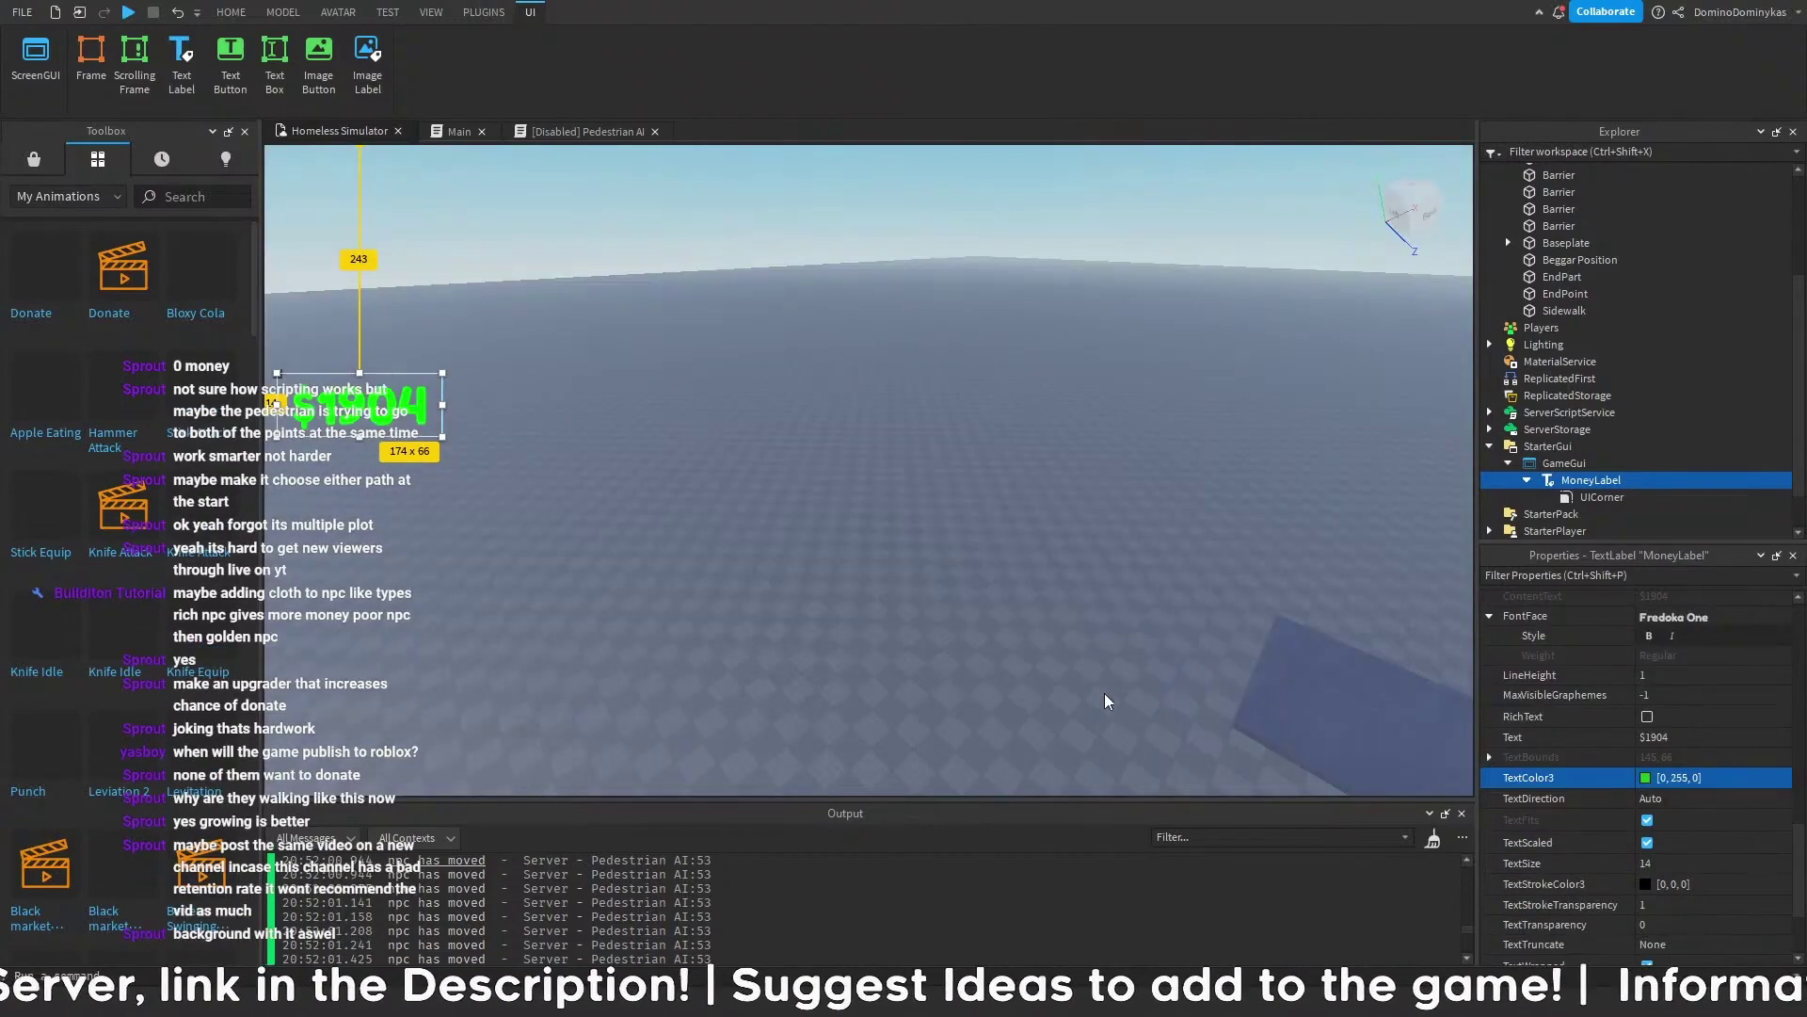
- Give MoneyLabel's text a solid black outline by setting TextStrokeTransparency to 0
{"action": "scroll", "coordinate": [1648, 801], "scroll_direction": "down", "scroll_amount": 3}
{"action": "left_click", "coordinate": [1685, 766]}
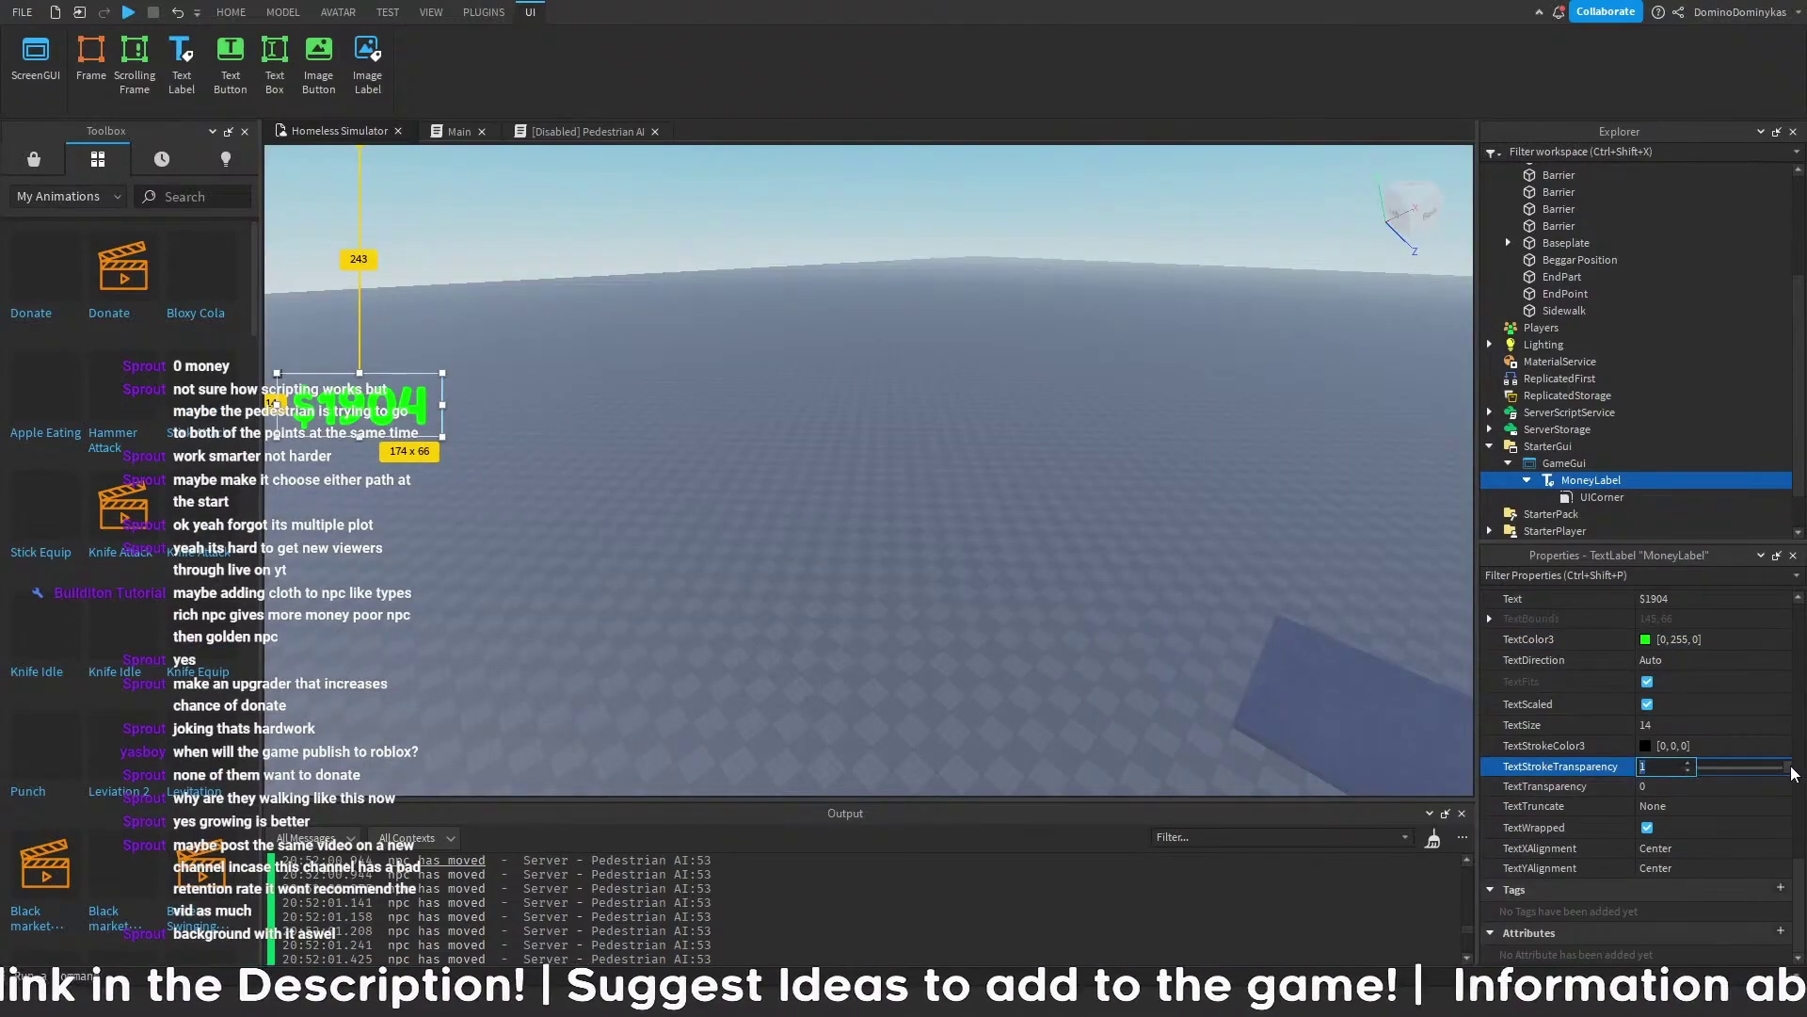
{"action": "left_click_drag", "start_coordinate": [1790, 767], "coordinate": [1673, 766]}
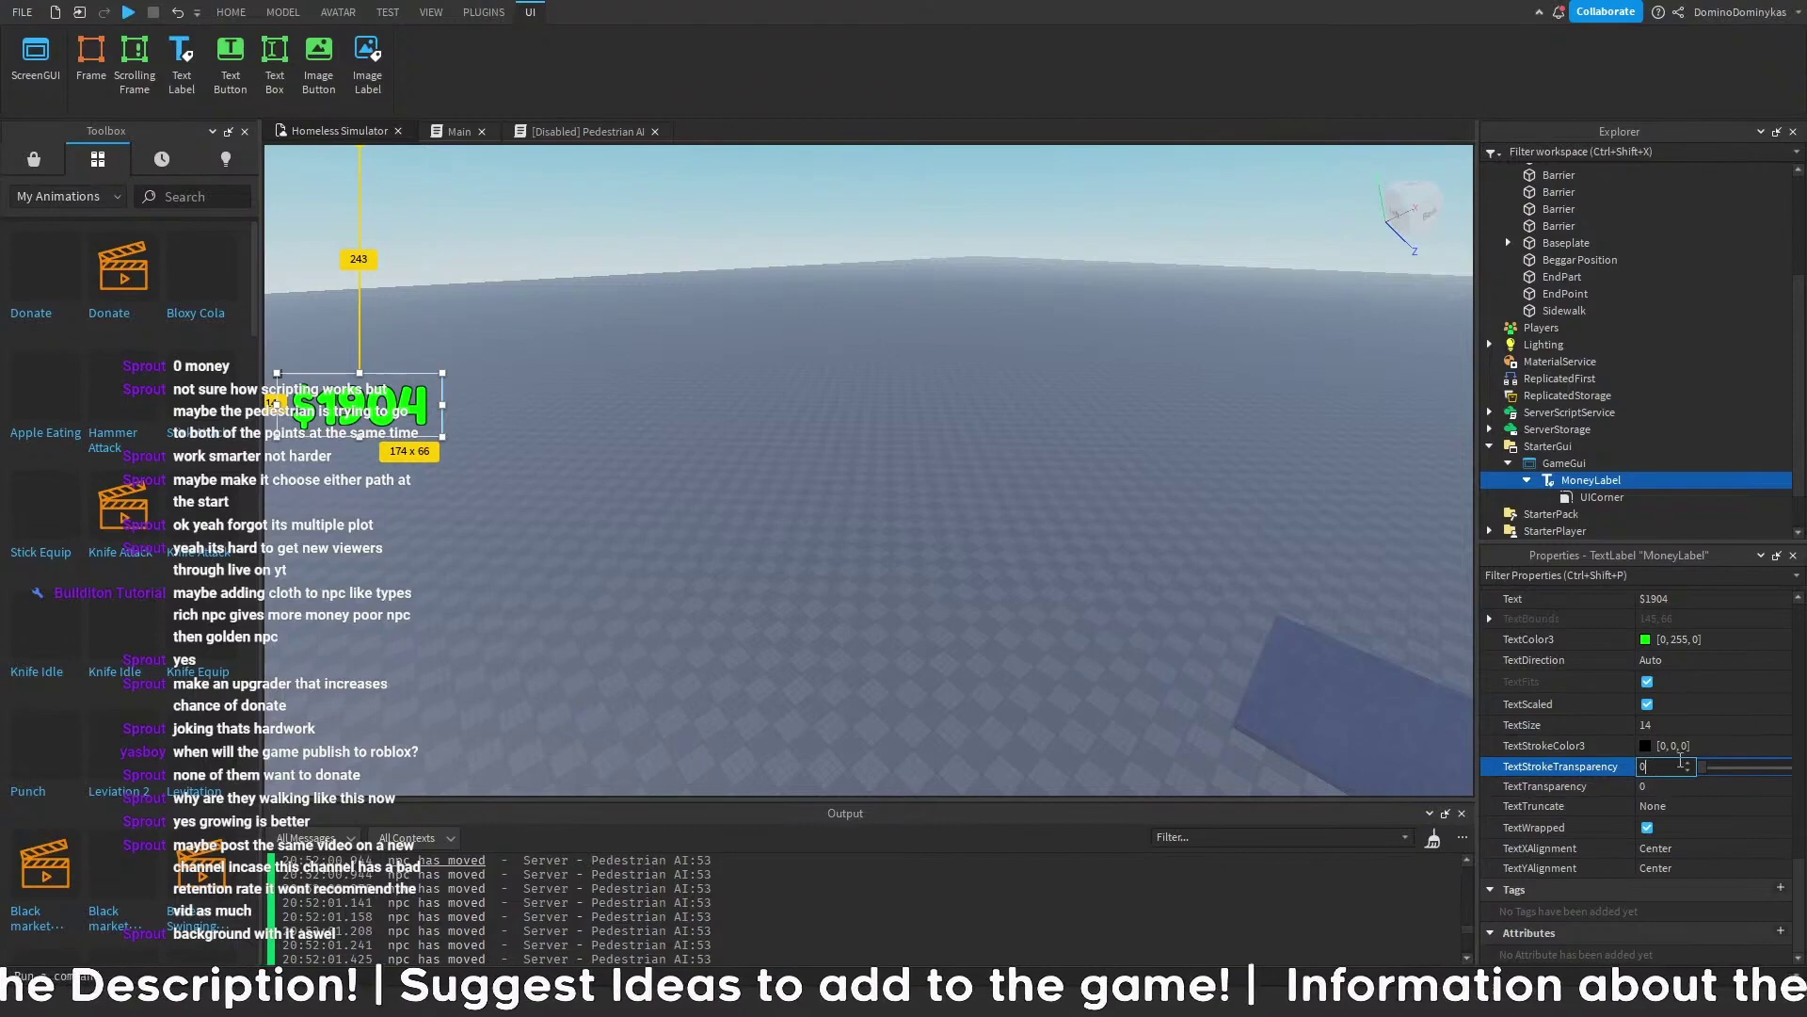
- Undo a trial deletion of MoneyLabel's UICorner and set the label's BackgroundTransparency to 0
{"action": "key", "text": "Delete"}
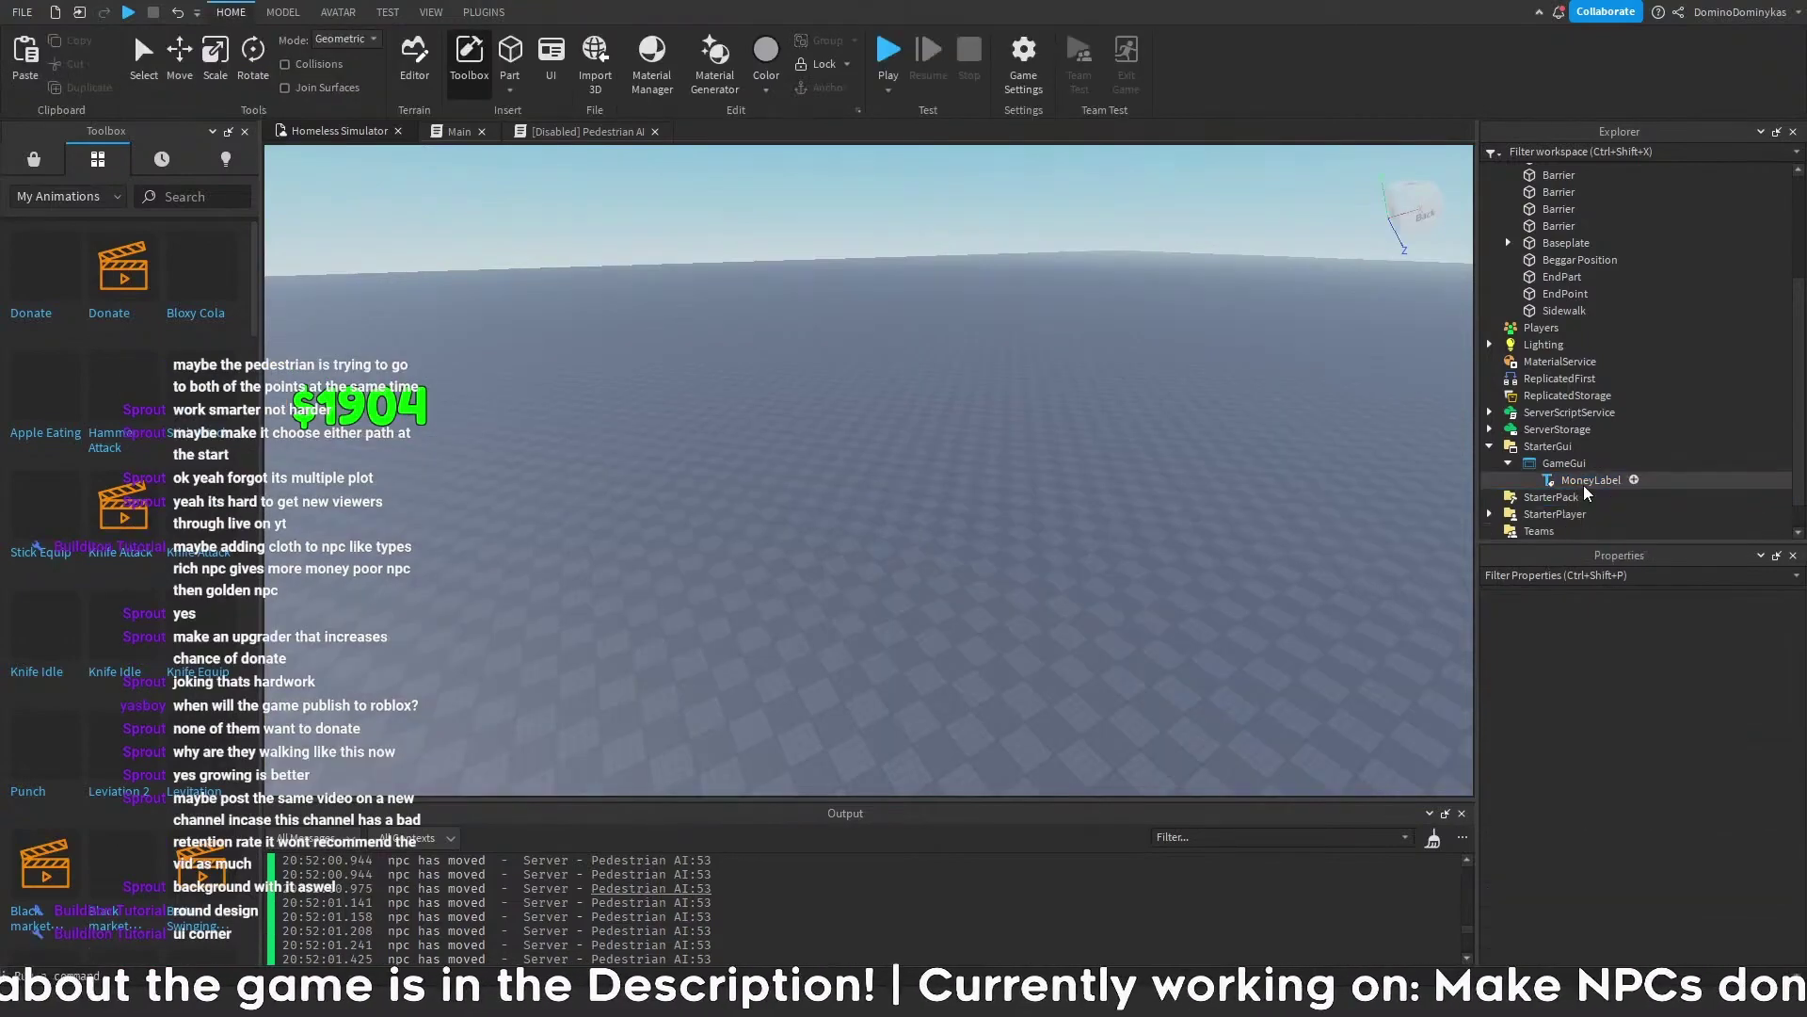
{"action": "key", "text": "ctrl+z"}
{"action": "left_click", "coordinate": [1583, 481]}
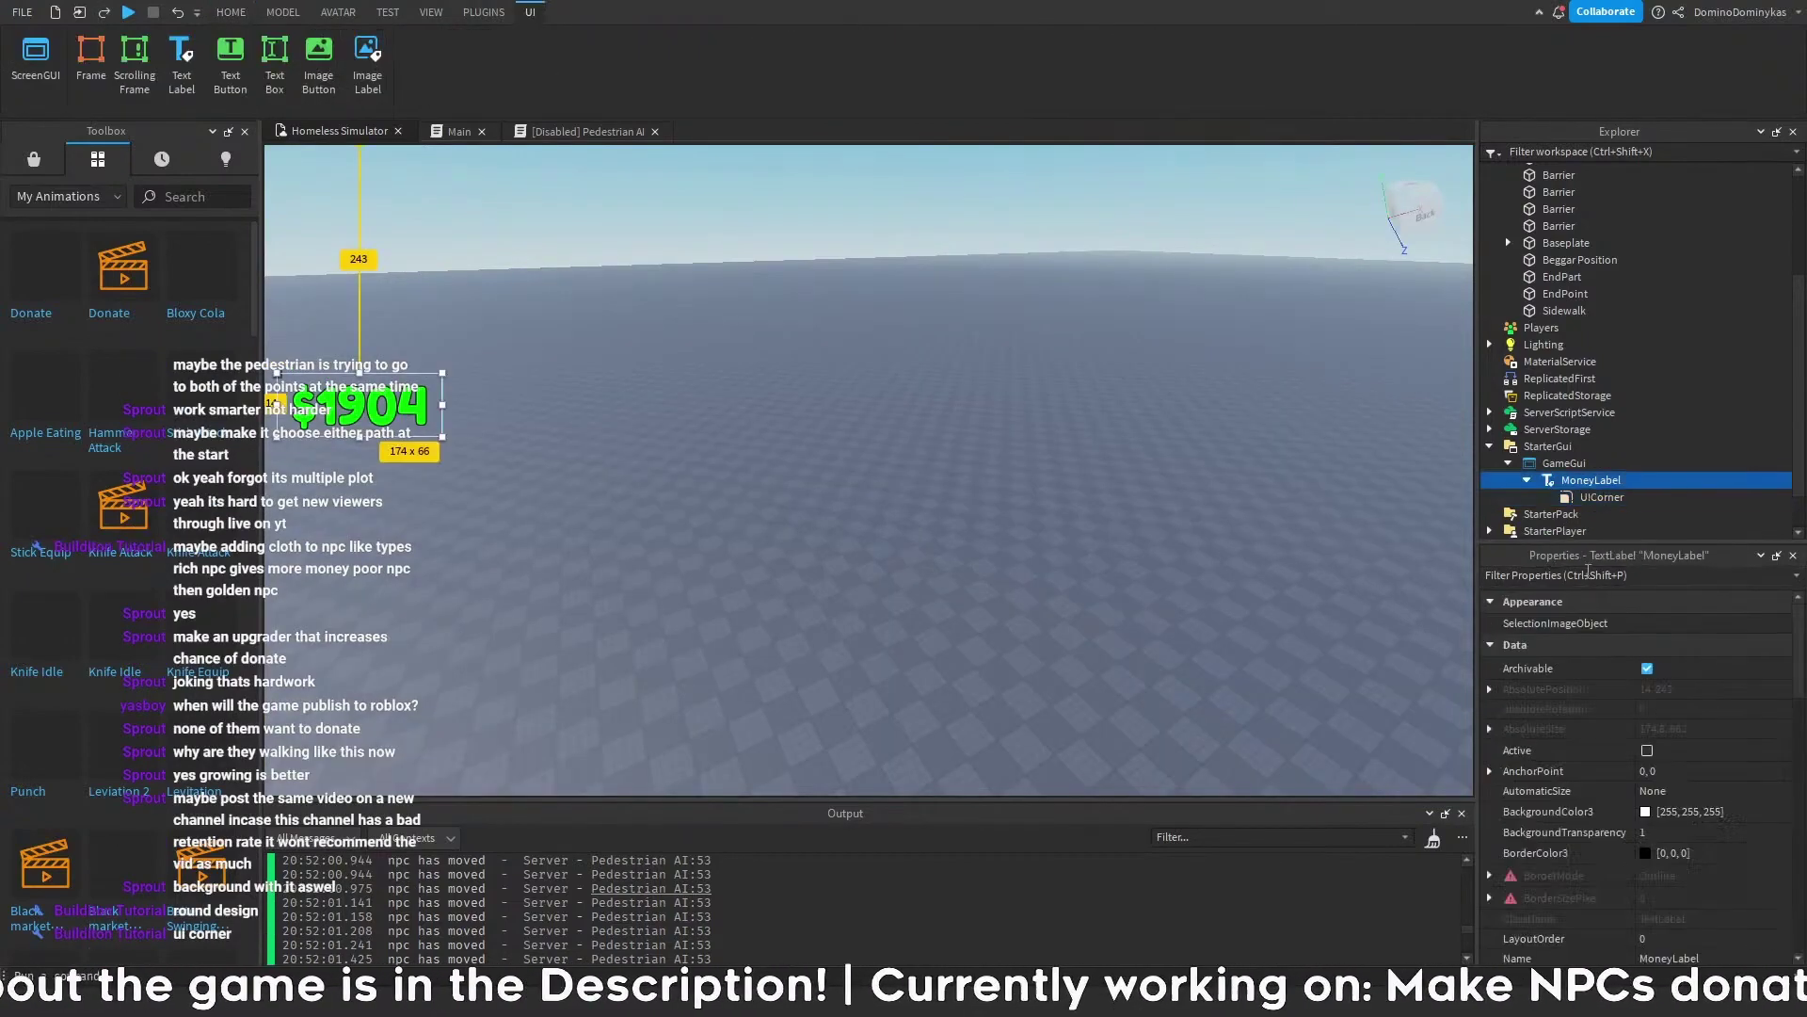
{"action": "left_click", "coordinate": [1657, 832]}
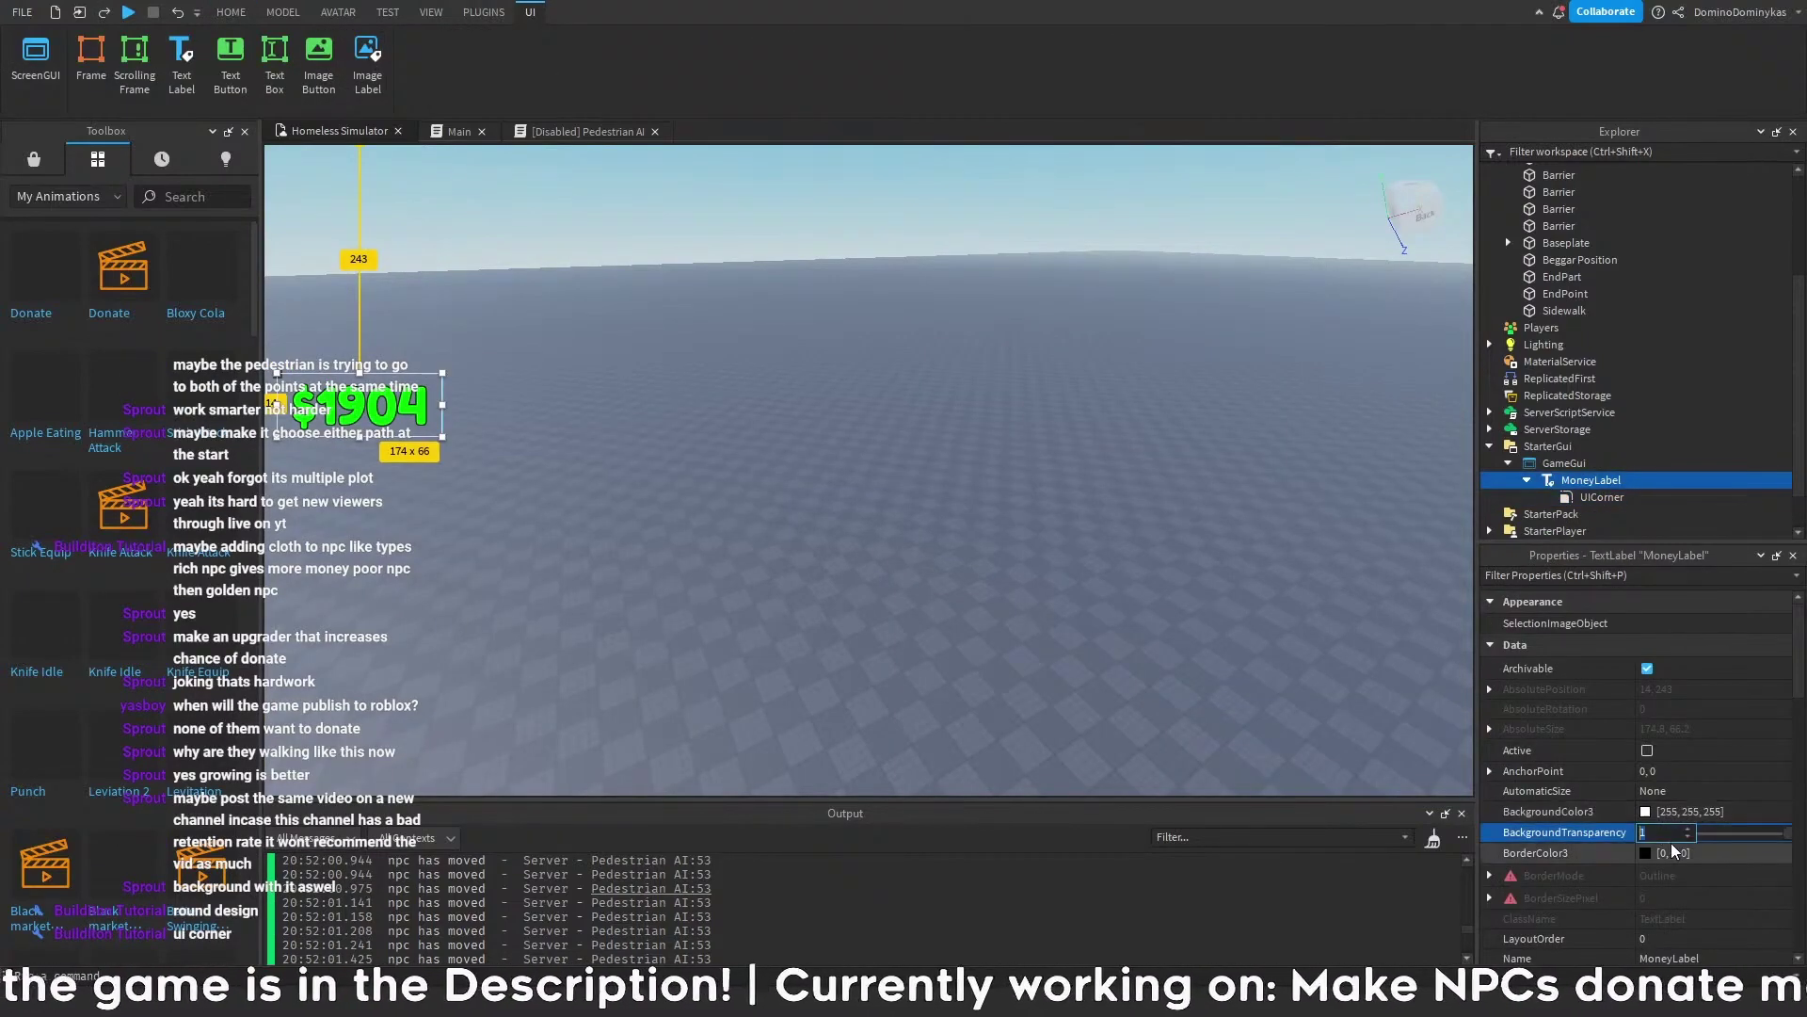
{"action": "type", "text": "0"}
- Add a LocalScript to GameGui and rename it as UpdateGUI
{"action": "left_click", "coordinate": [1604, 431]}
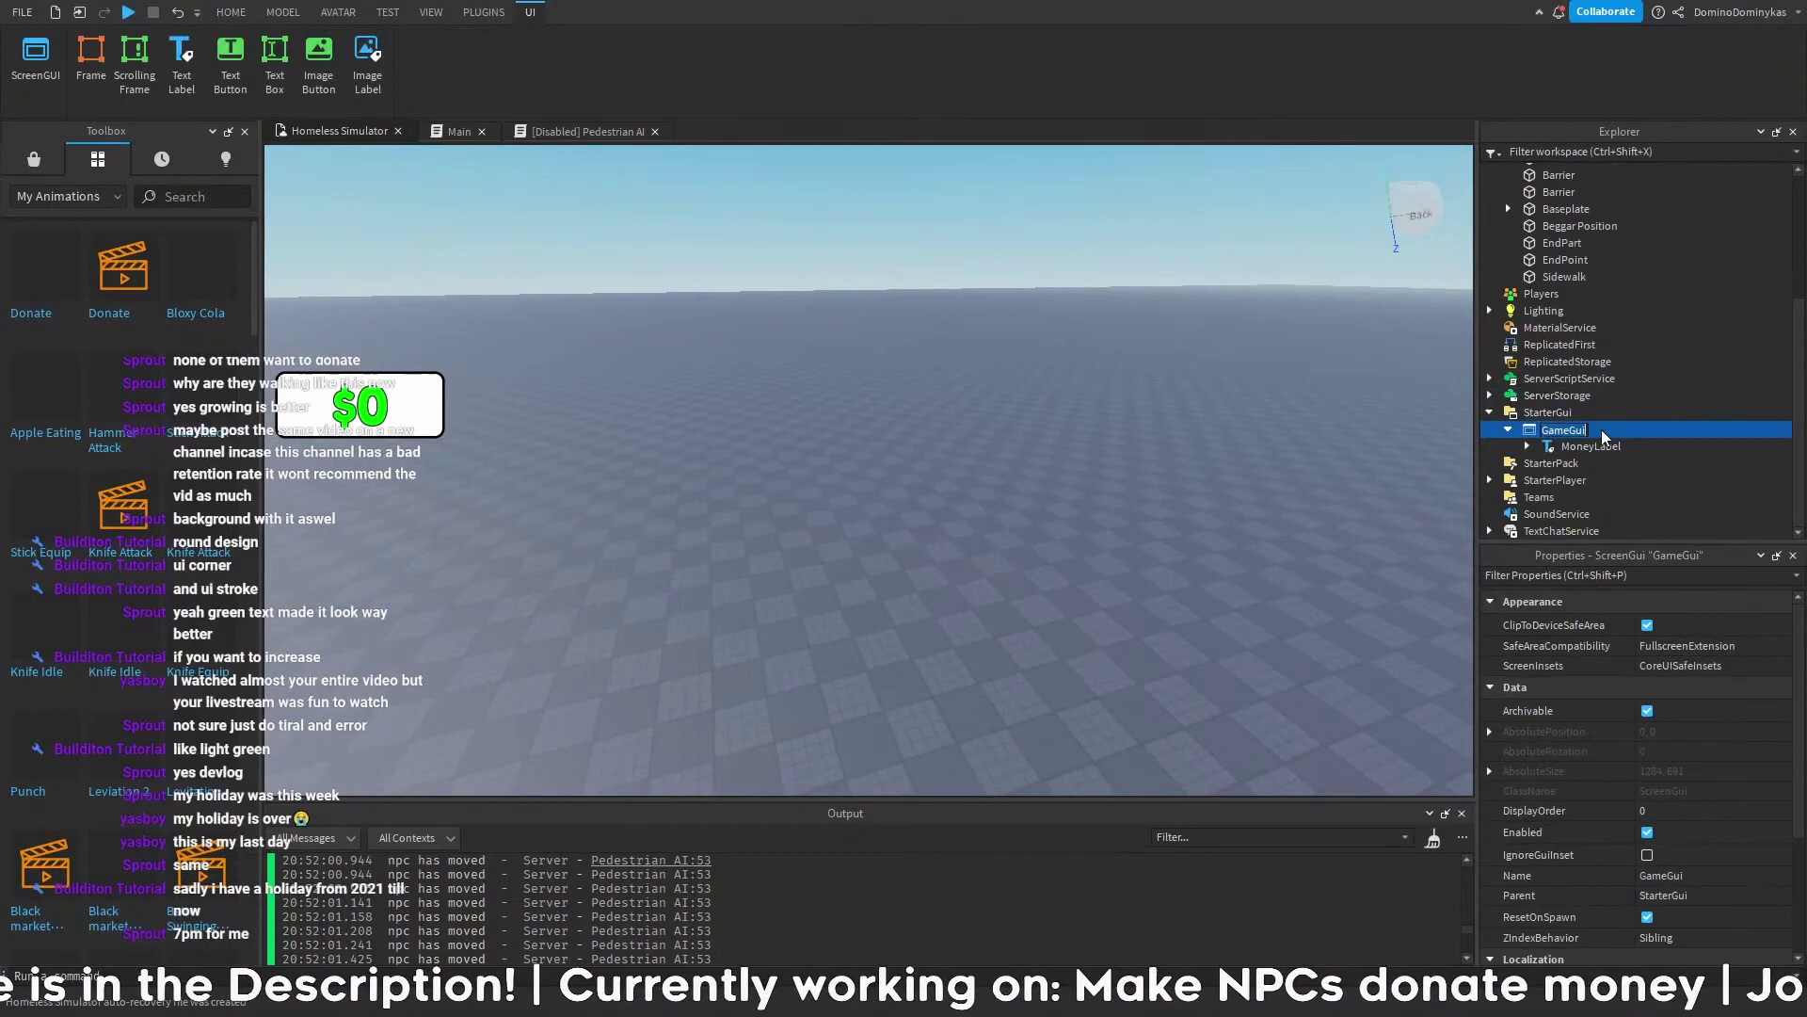
{"action": "left_click", "coordinate": [1532, 580]}
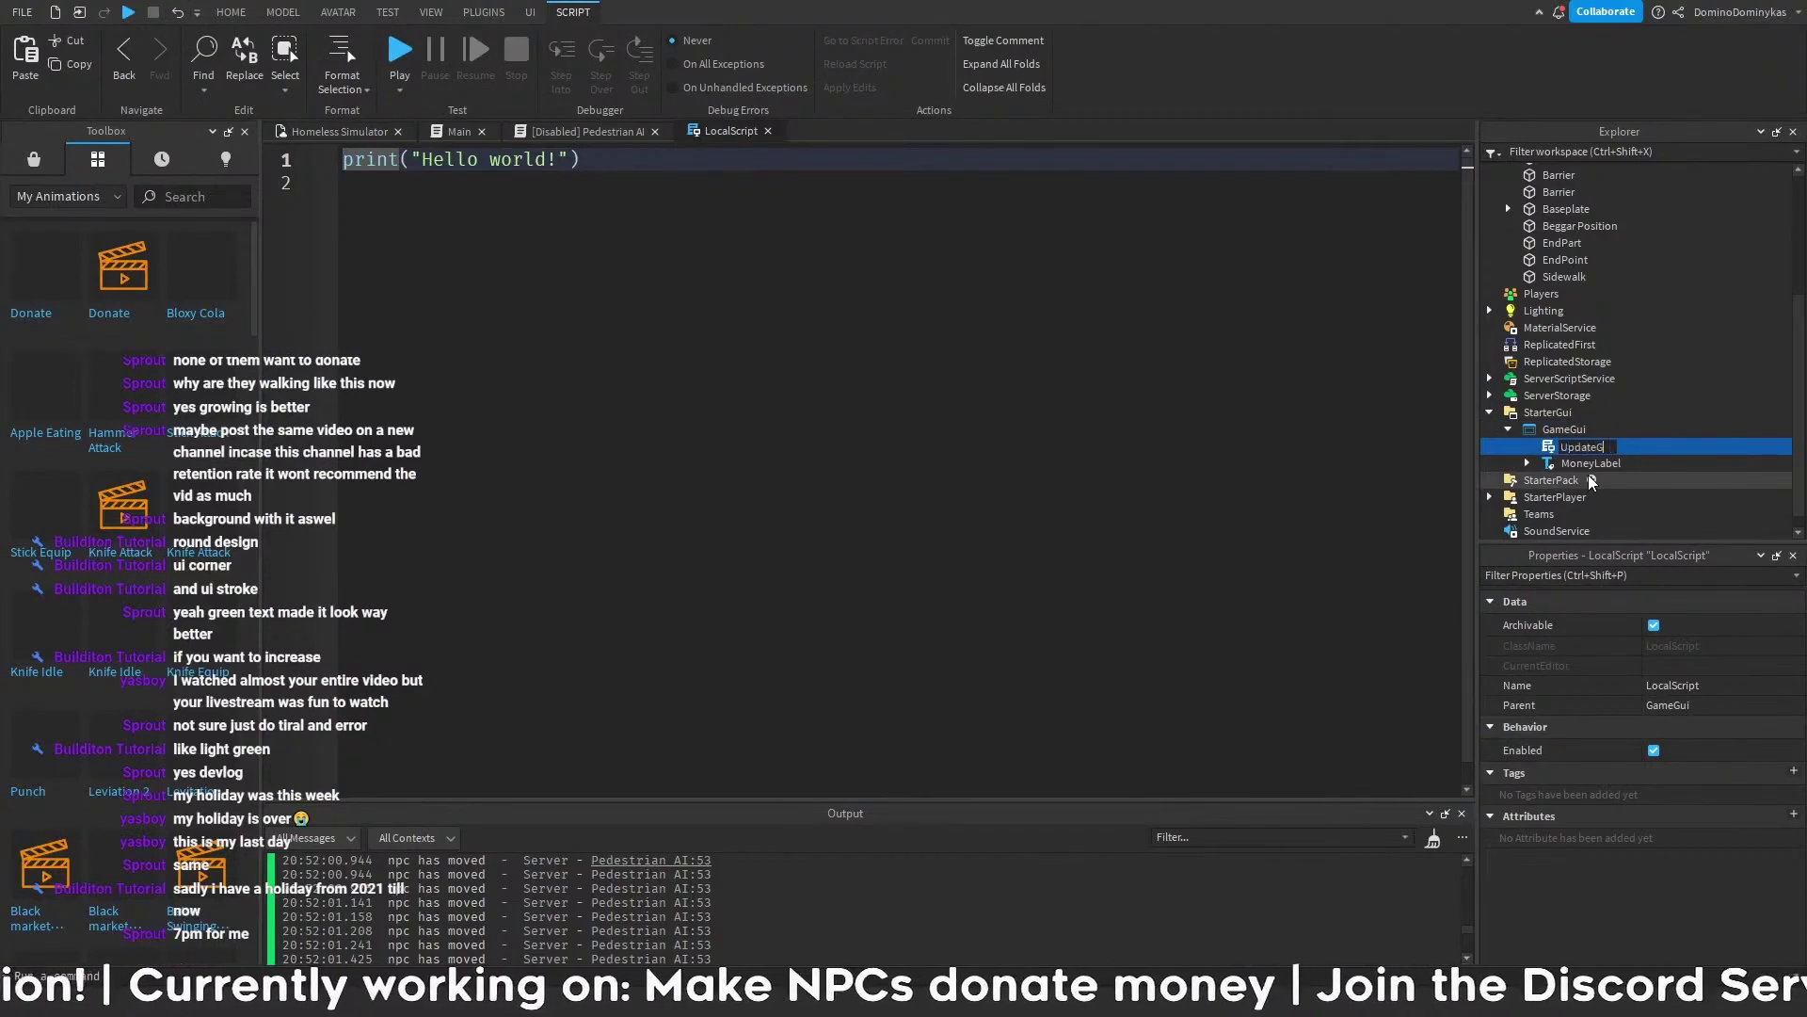
{"action": "key", "text": "Return"}
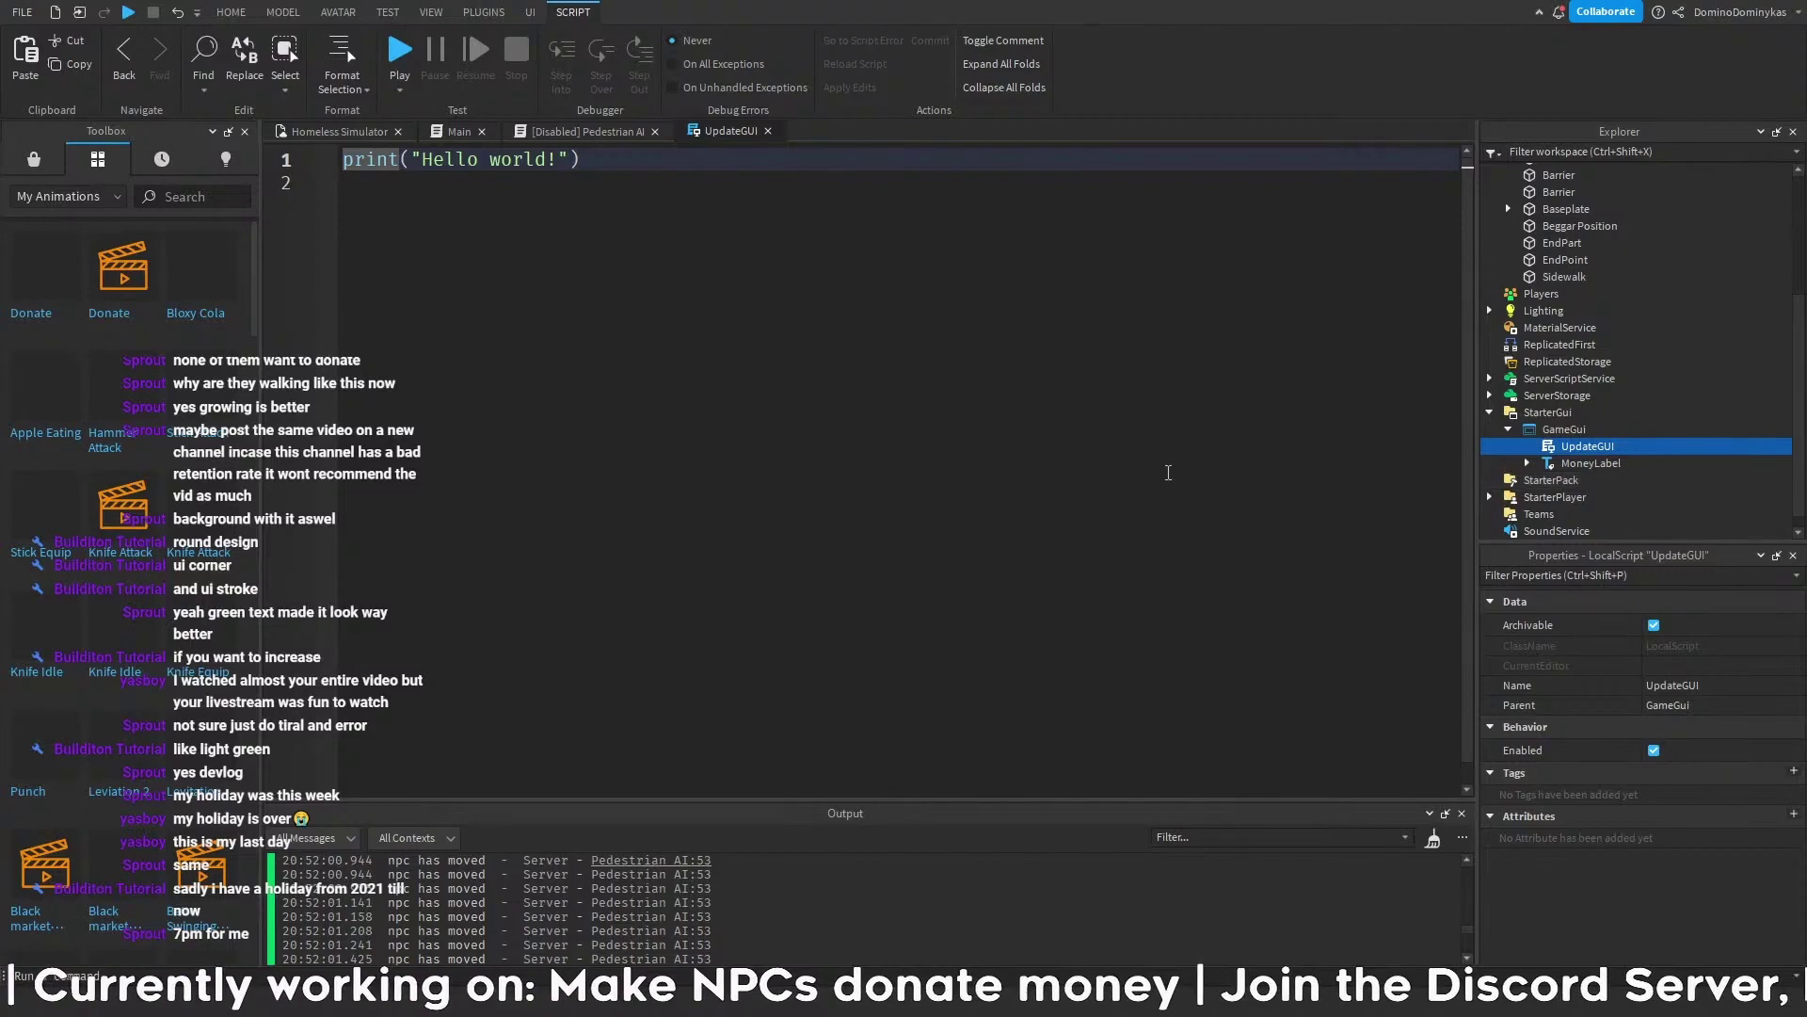